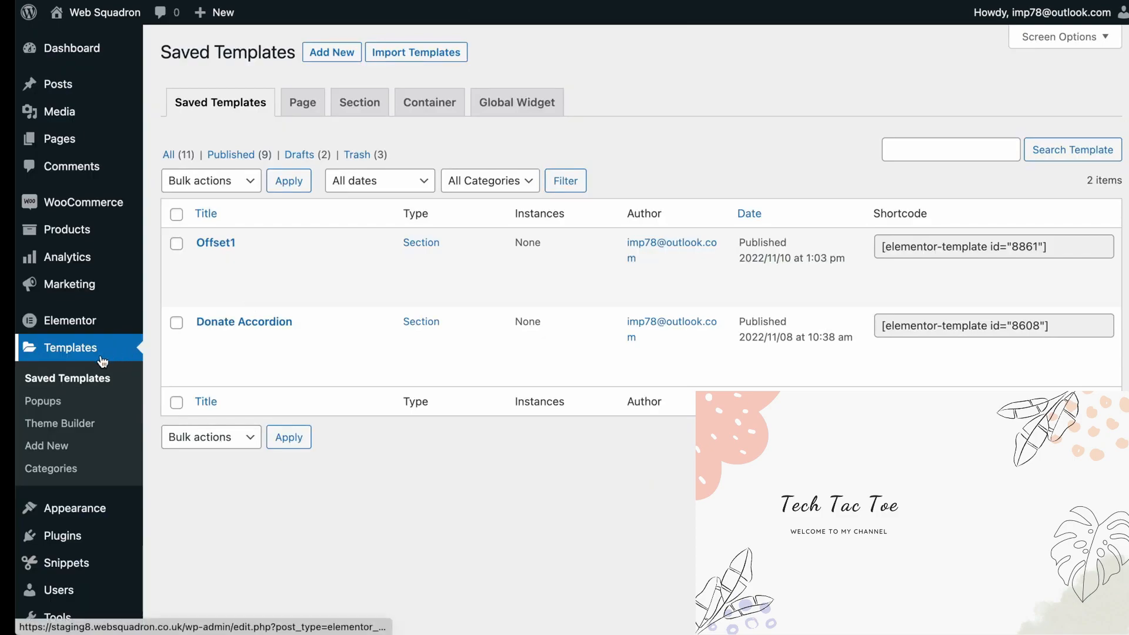
Create a new Section template named LoopSlider1 and close the template library that opens with the editor
click(332, 52)
click(682, 322)
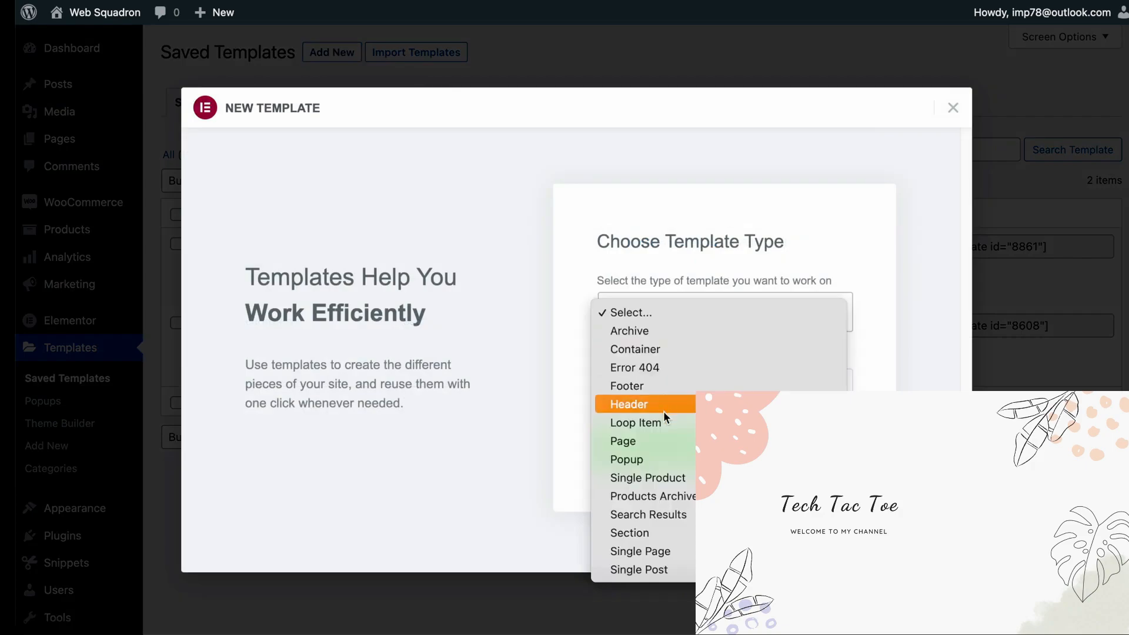
click(629, 533)
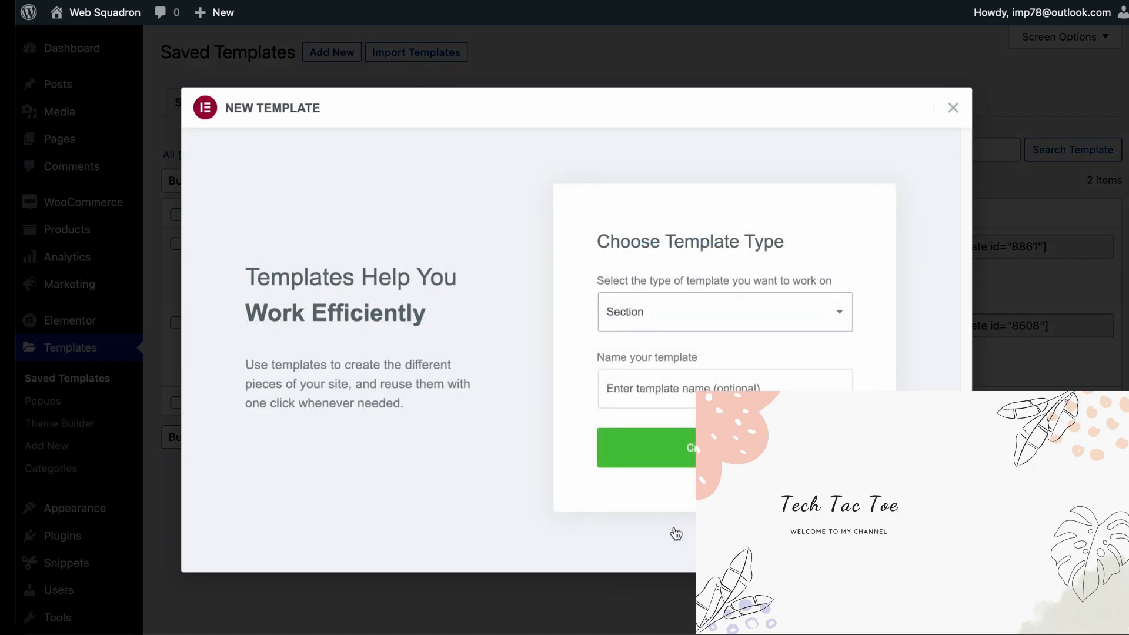
click(704, 385)
text(LoopSlider1)
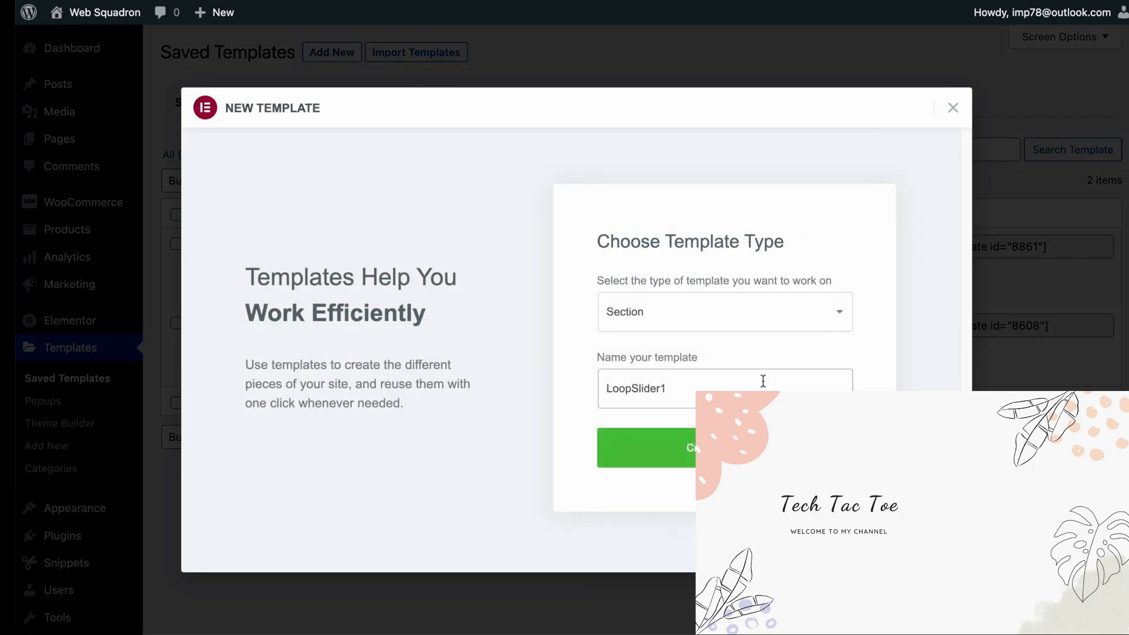
click(693, 448)
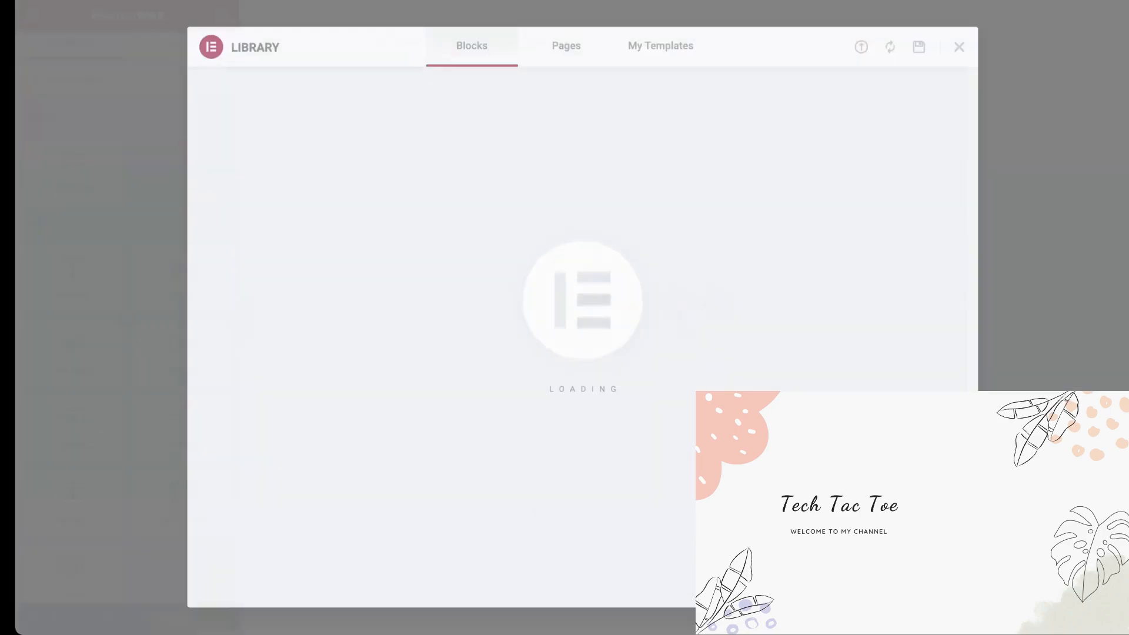
click(959, 47)
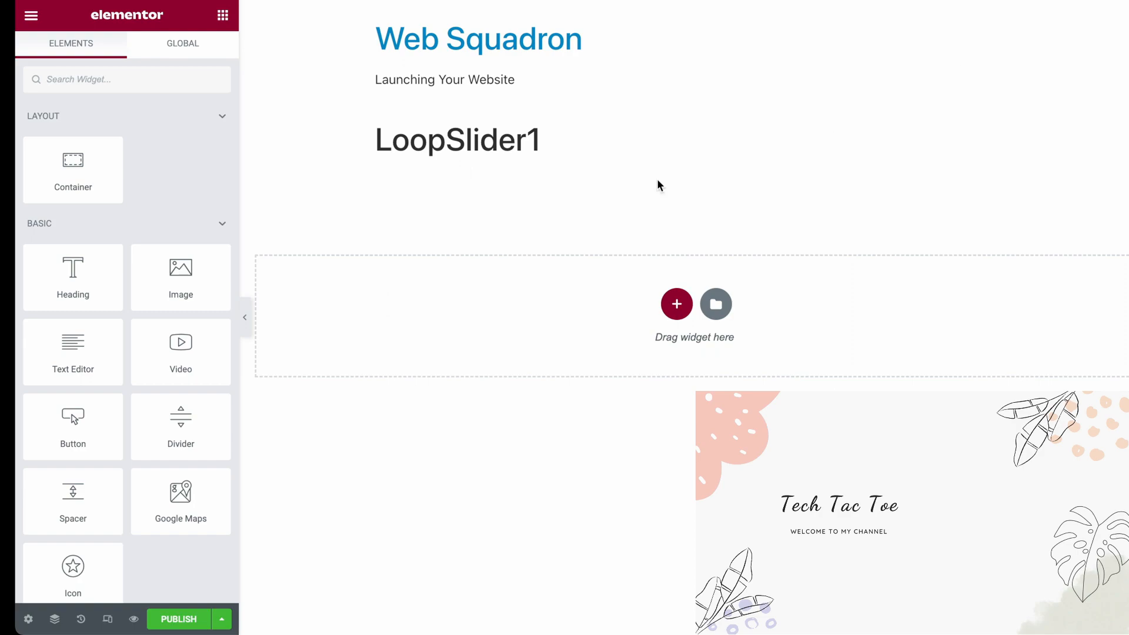
Add a Loop Grid widget to the empty drop area and create a new loop template for it, saving the changes
click(111, 85)
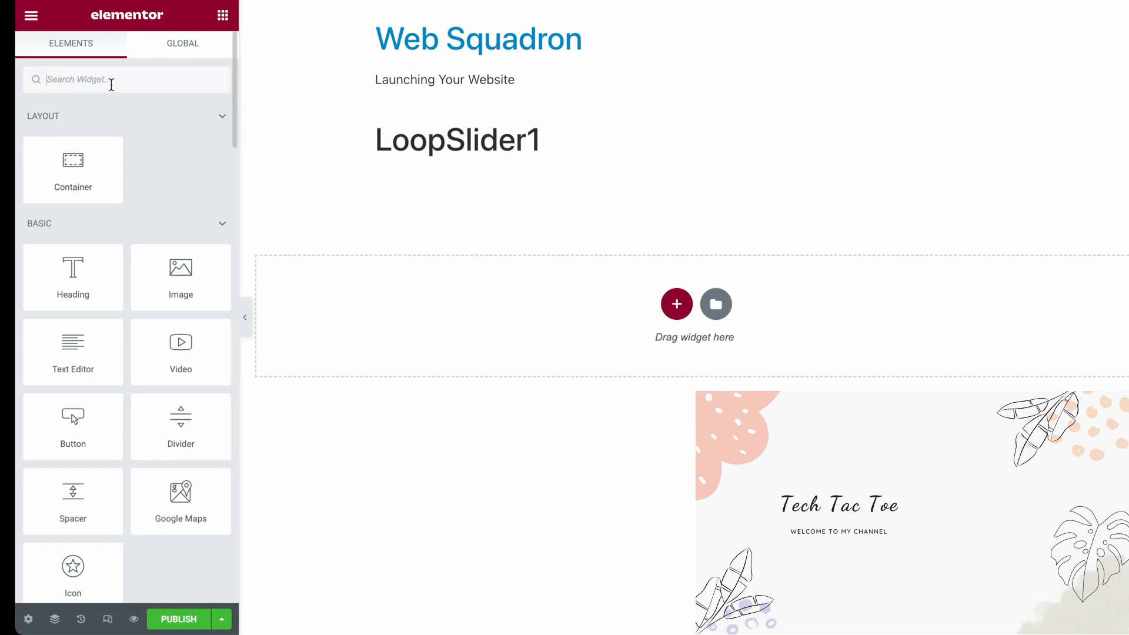
text(loo)
drag(192, 171, 490, 297)
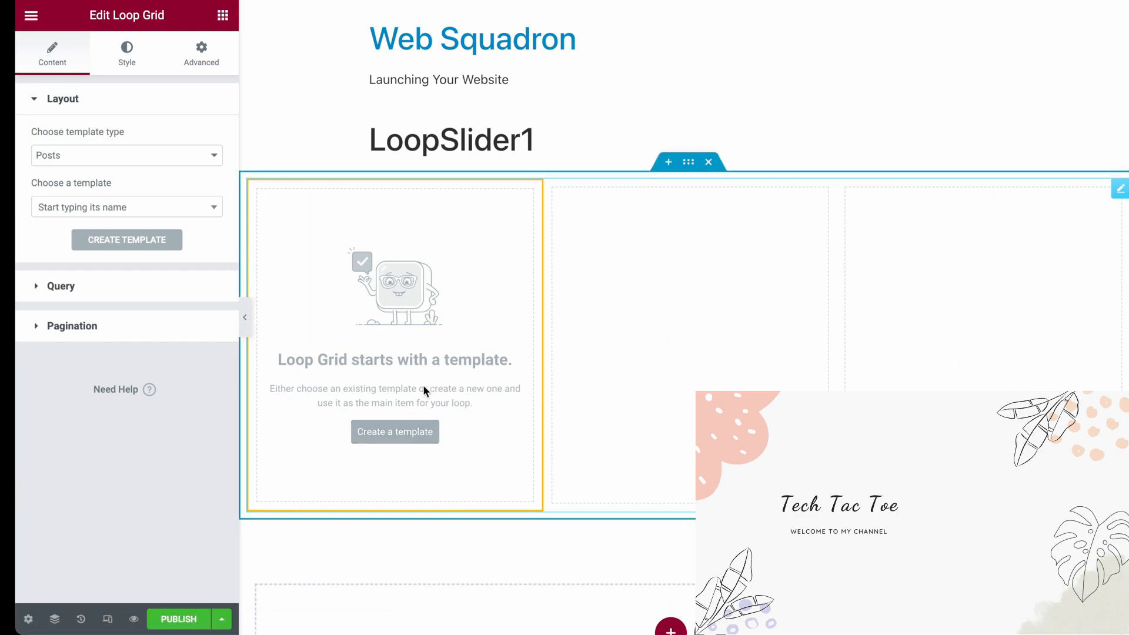
click(397, 431)
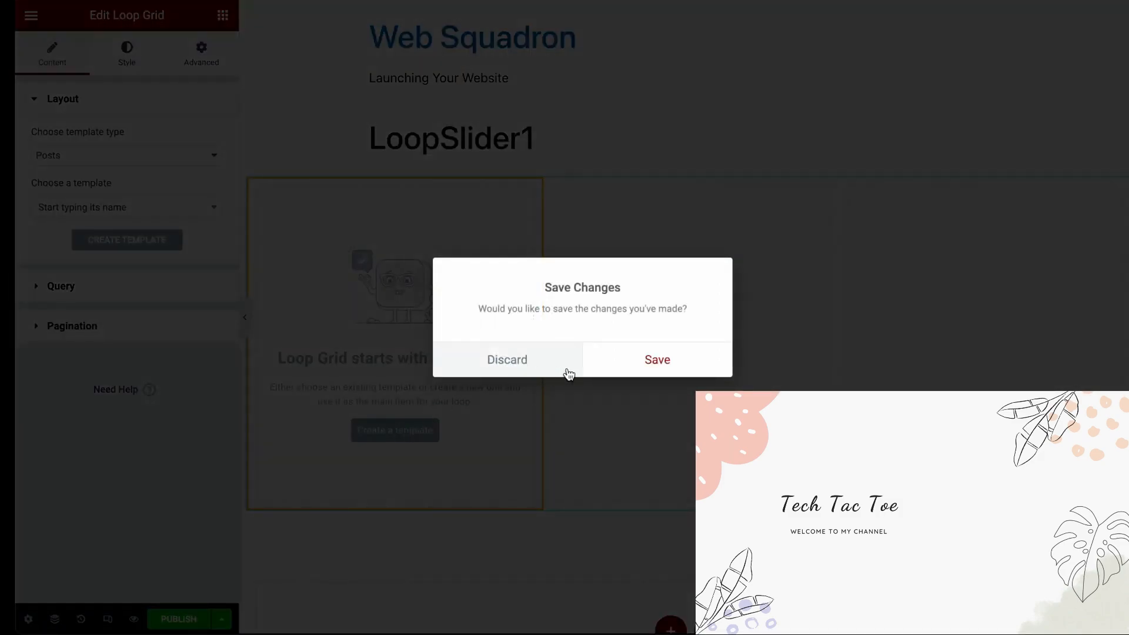
click(643, 362)
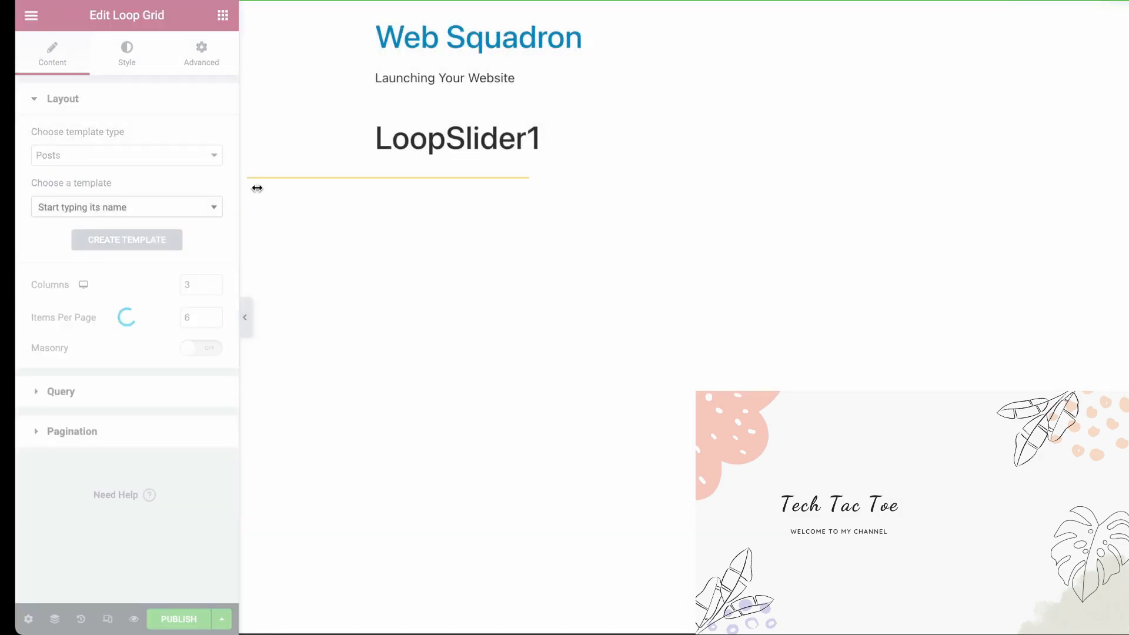
Add a Call to Action widget to the empty loop template and set its skin to Cover
click(176, 82)
text(da)
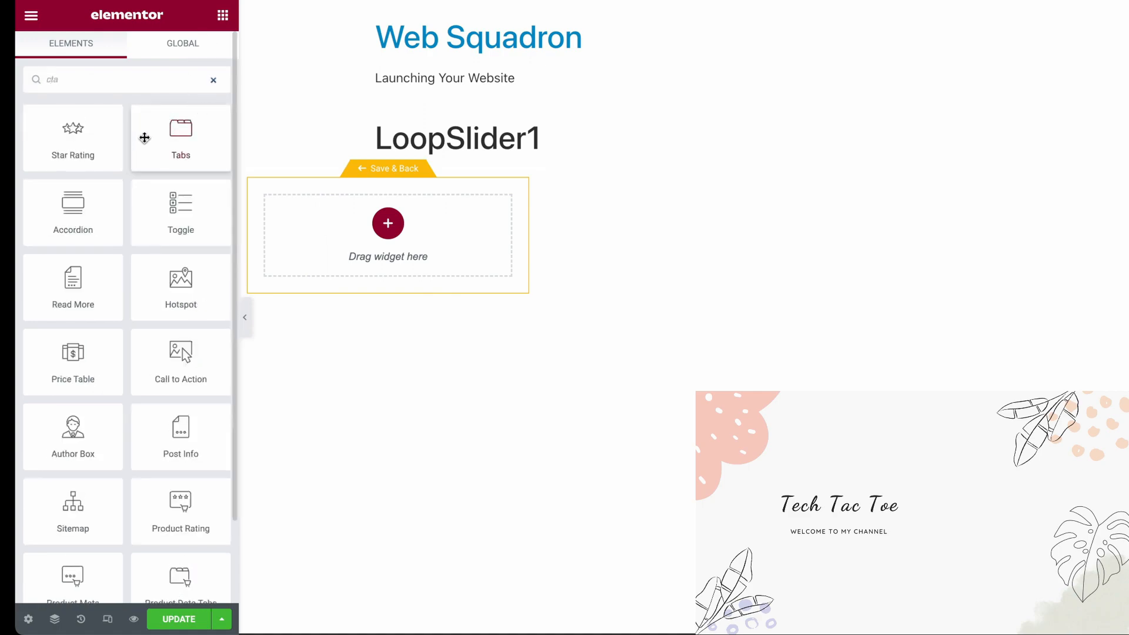
drag(181, 359, 388, 235)
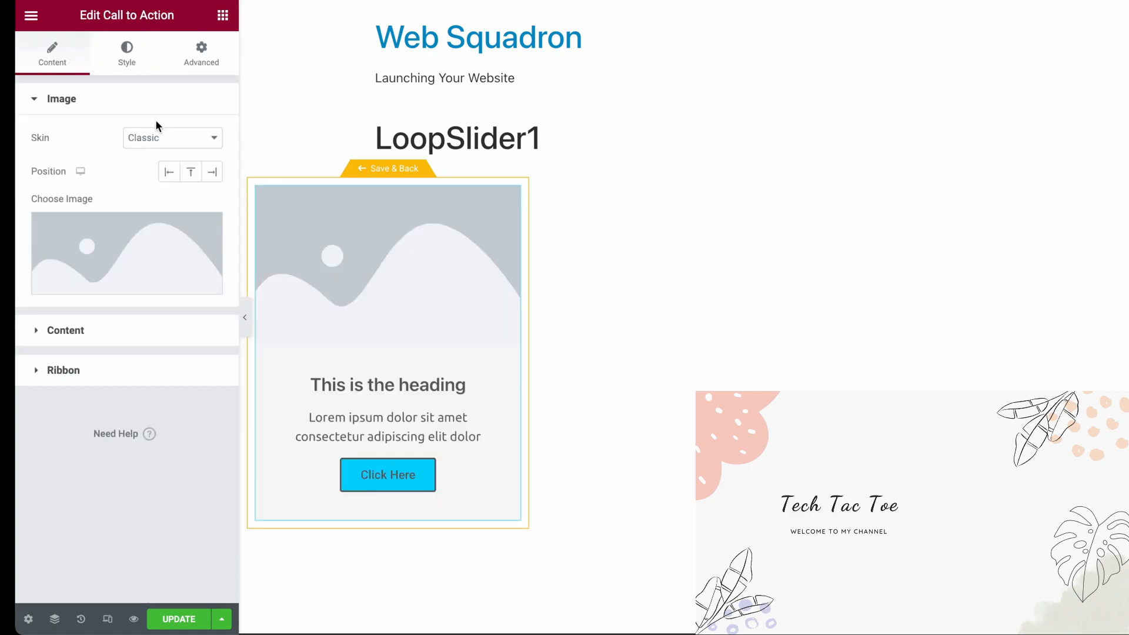
click(165, 138)
click(172, 155)
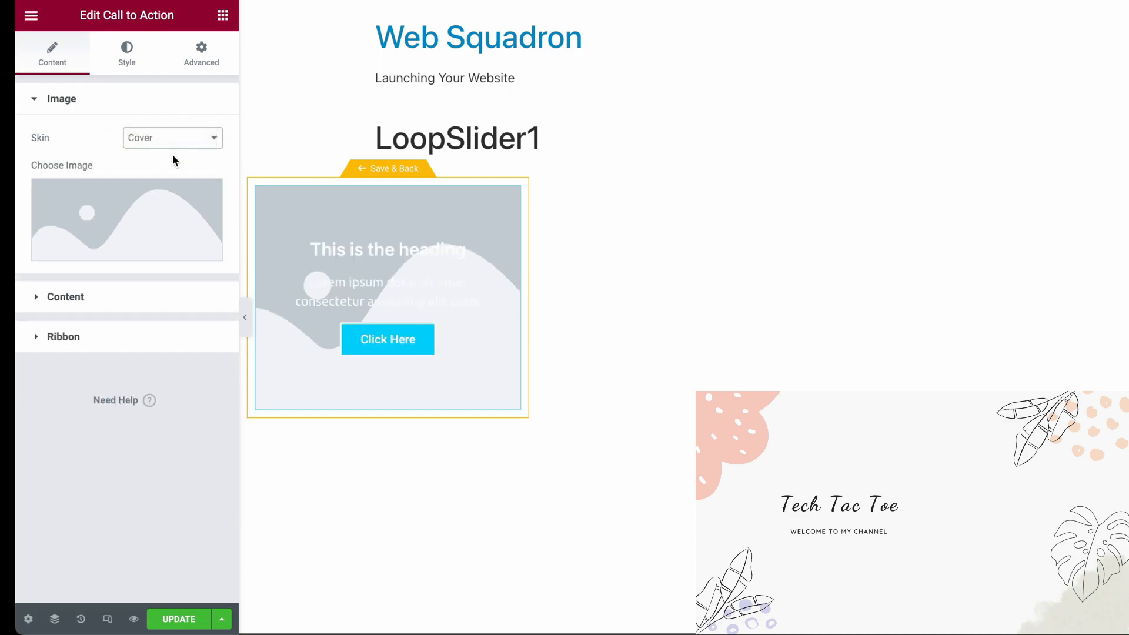
Remove the placeholder button text and description from the Call to Action content
click(121, 299)
drag(154, 415, 68, 403)
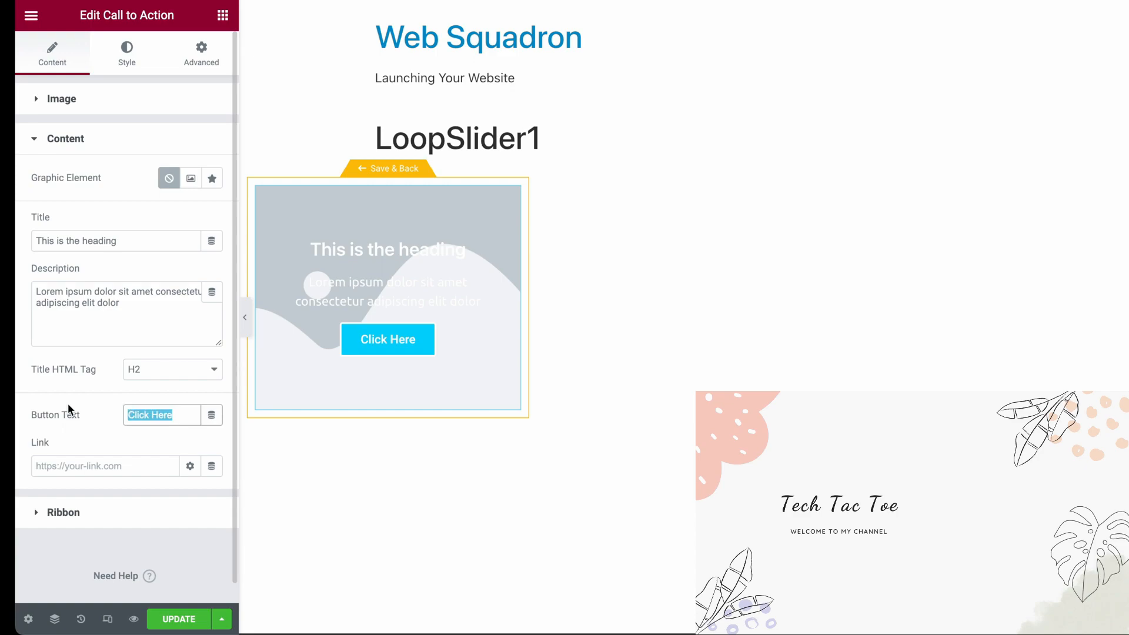
key(BackSpace)
drag(157, 315, 69, 297)
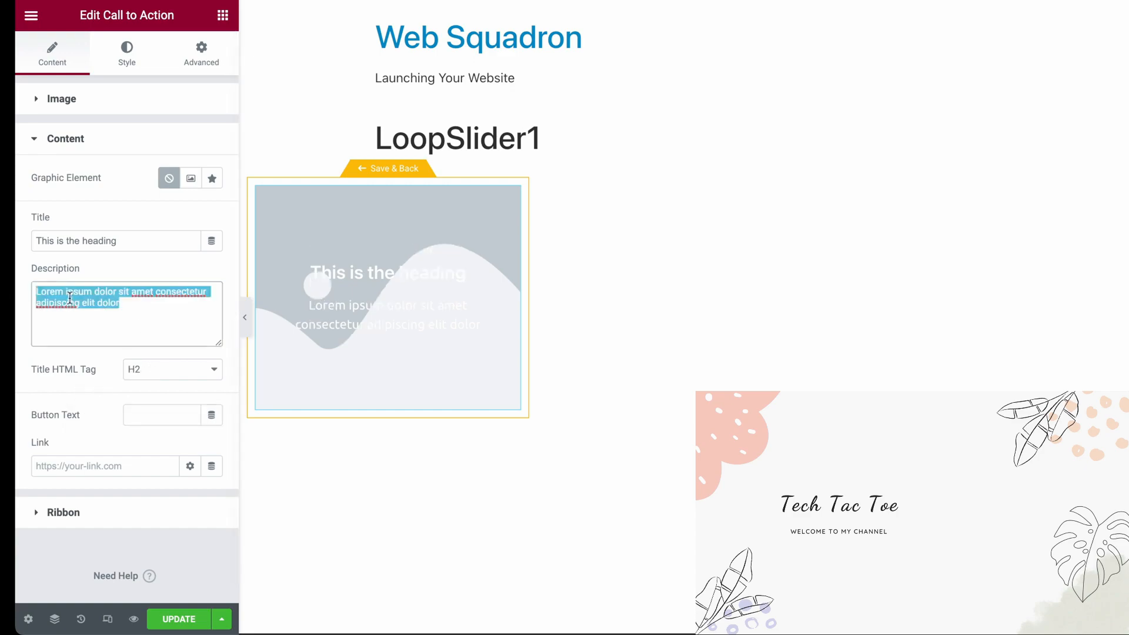
key(BackSpace)
Replace the Call to Action's placeholder title with the dynamic Post Title
drag(123, 242, 7, 240)
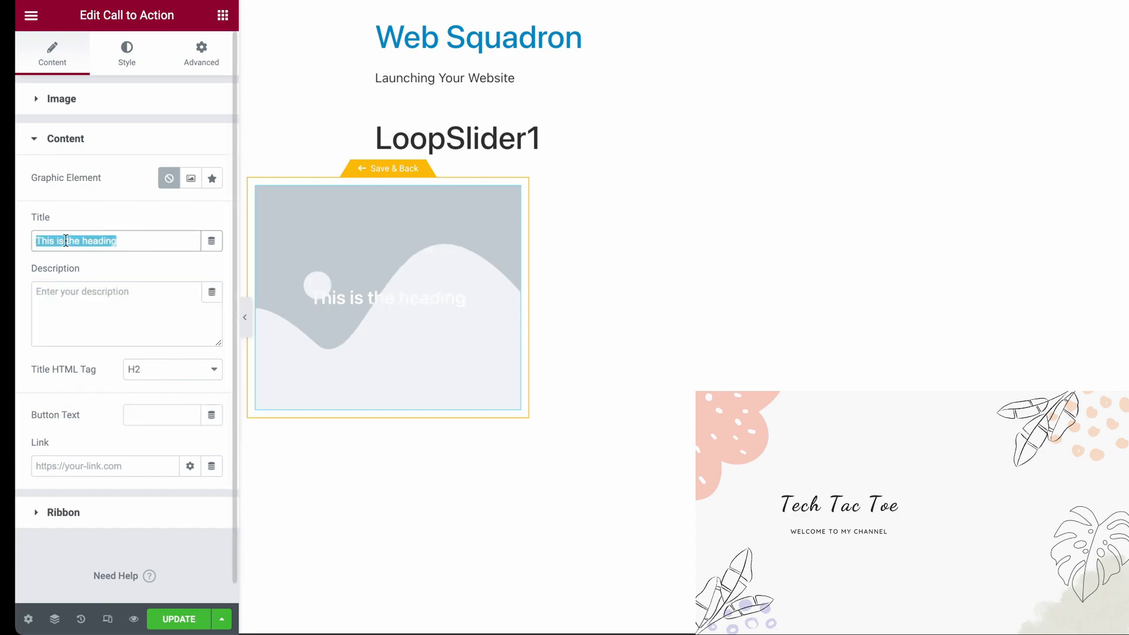
key(BackSpace)
click(212, 242)
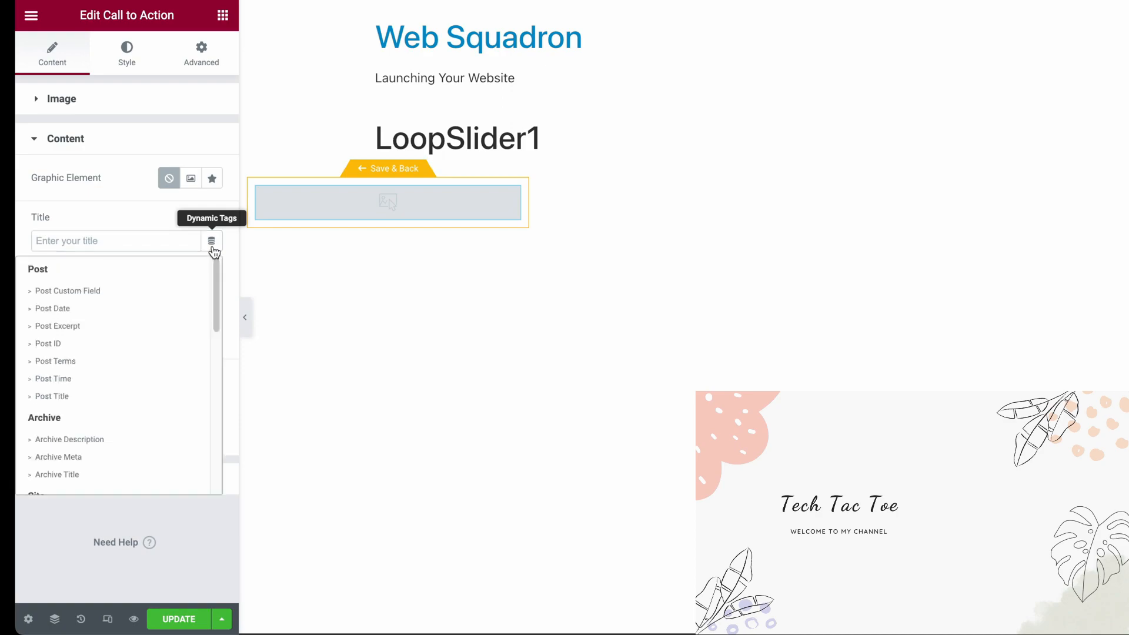
click(103, 398)
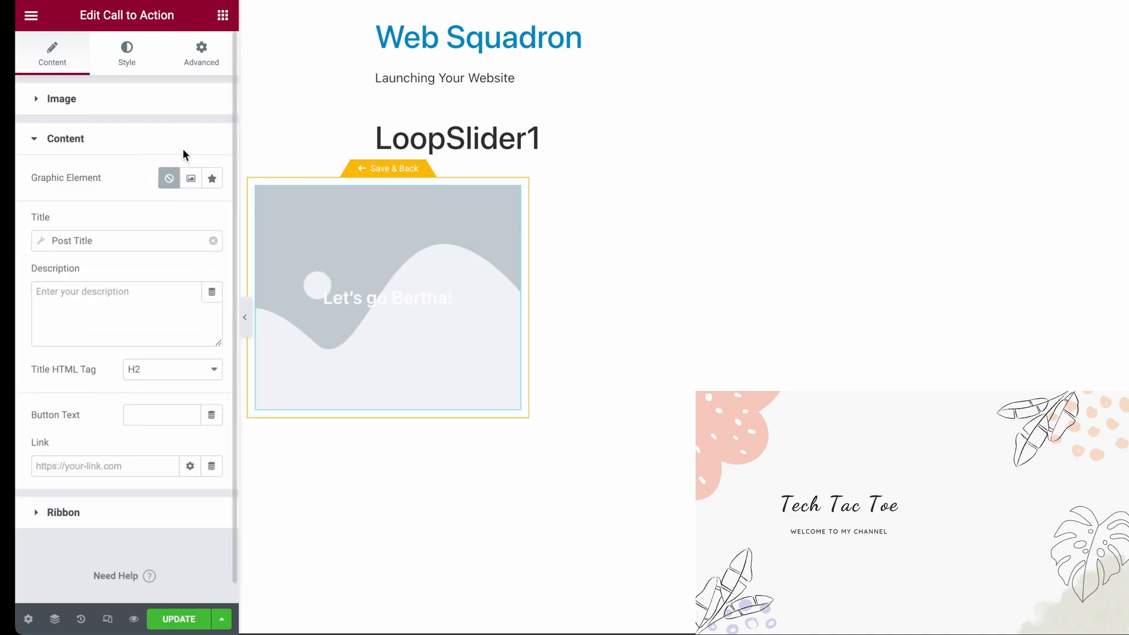
Set the Call to Action's image to the post's dynamic Featured Image
click(92, 104)
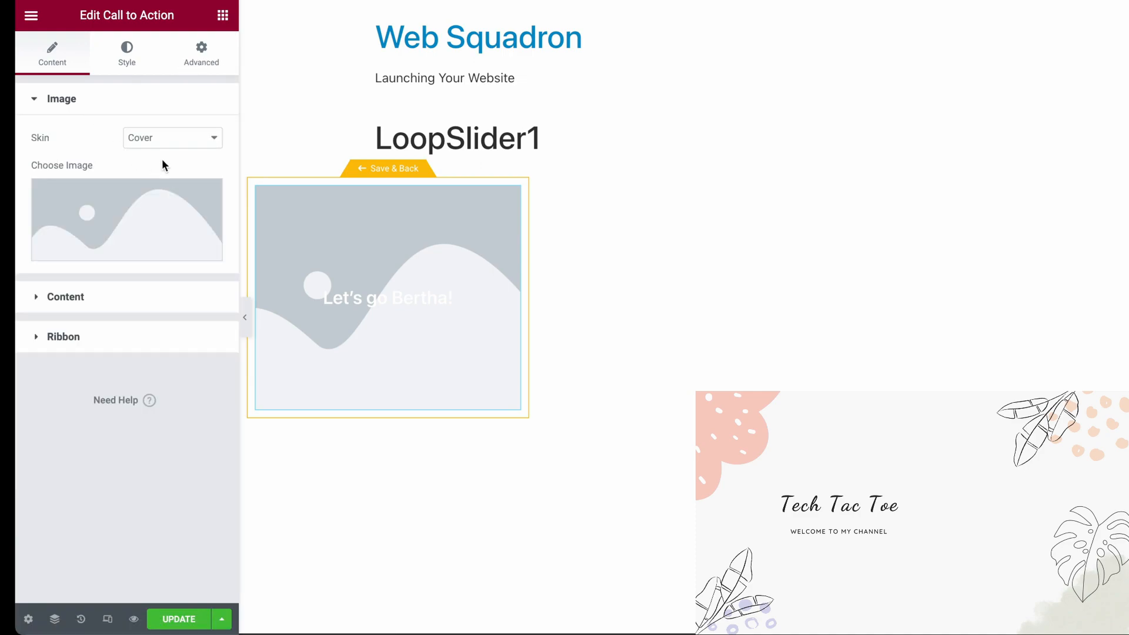
mouse_move(210, 247)
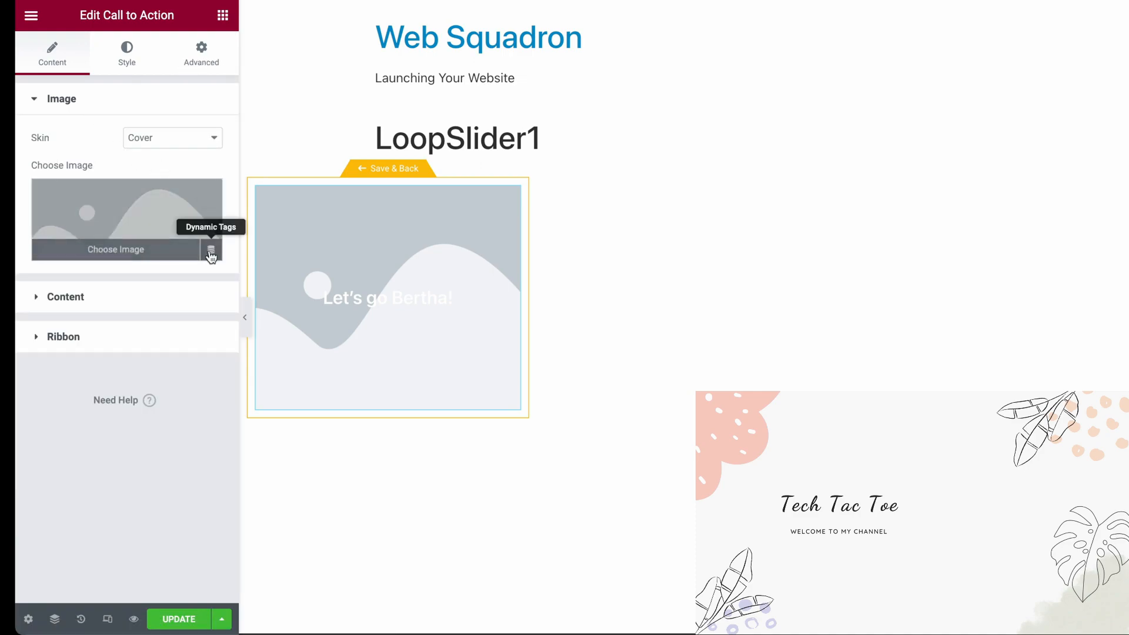
click(211, 254)
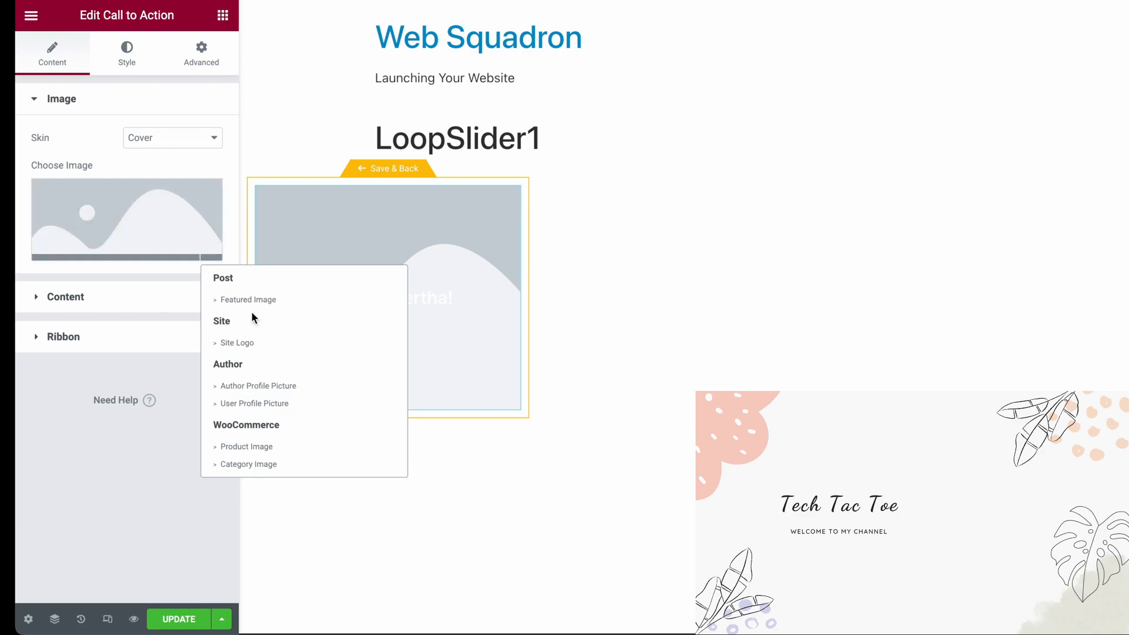
click(269, 299)
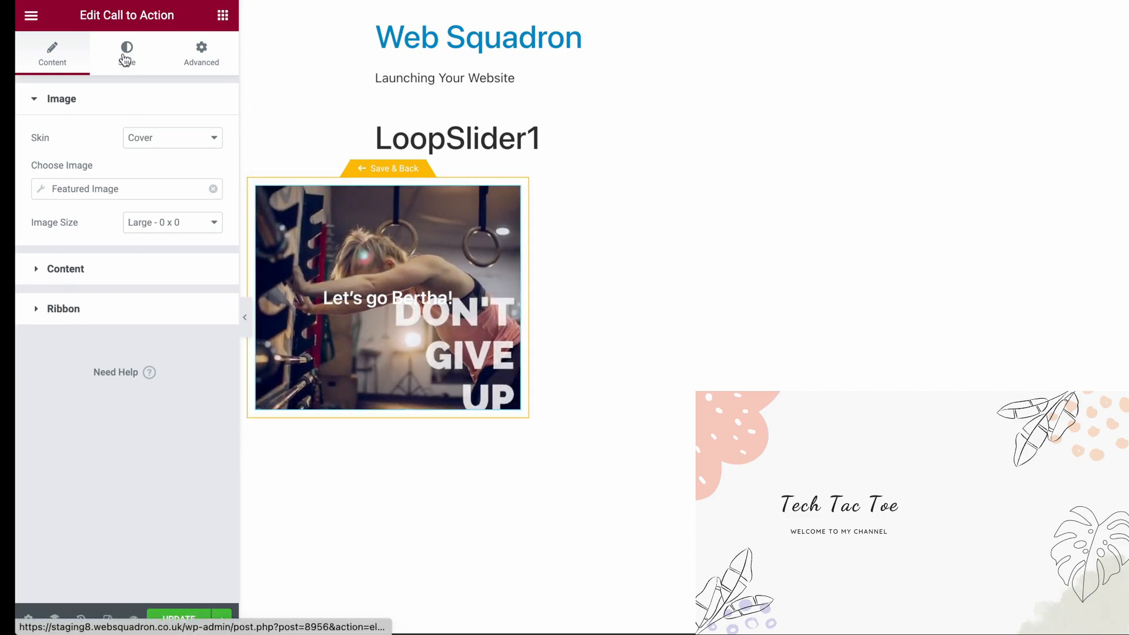
Link the Call to Action to the dynamic Post URL
click(104, 274)
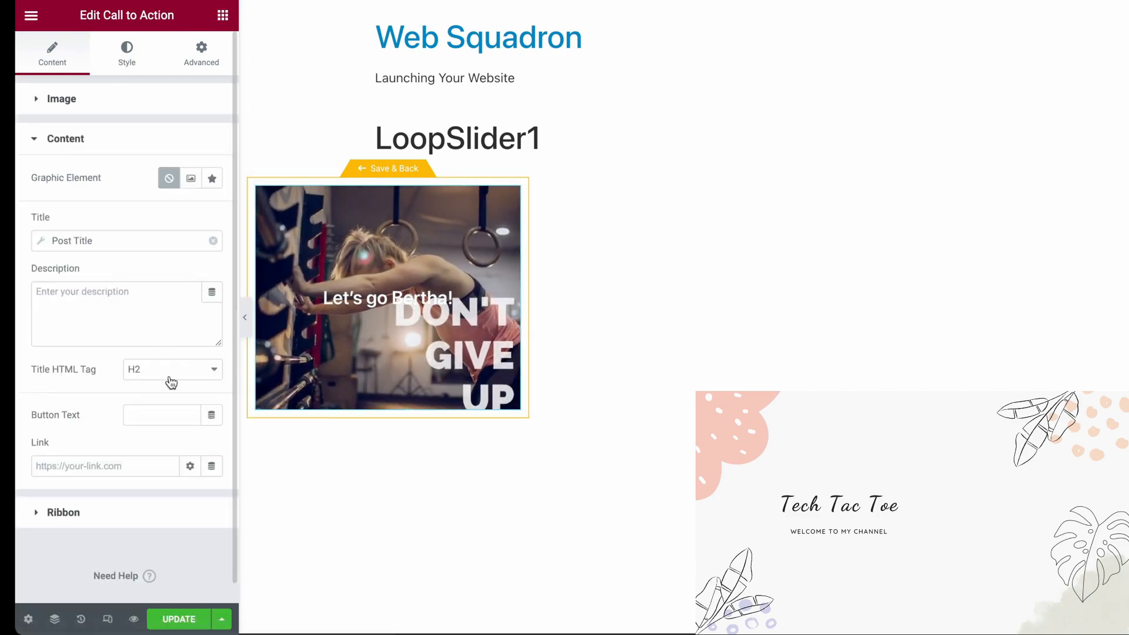
click(116, 465)
click(212, 466)
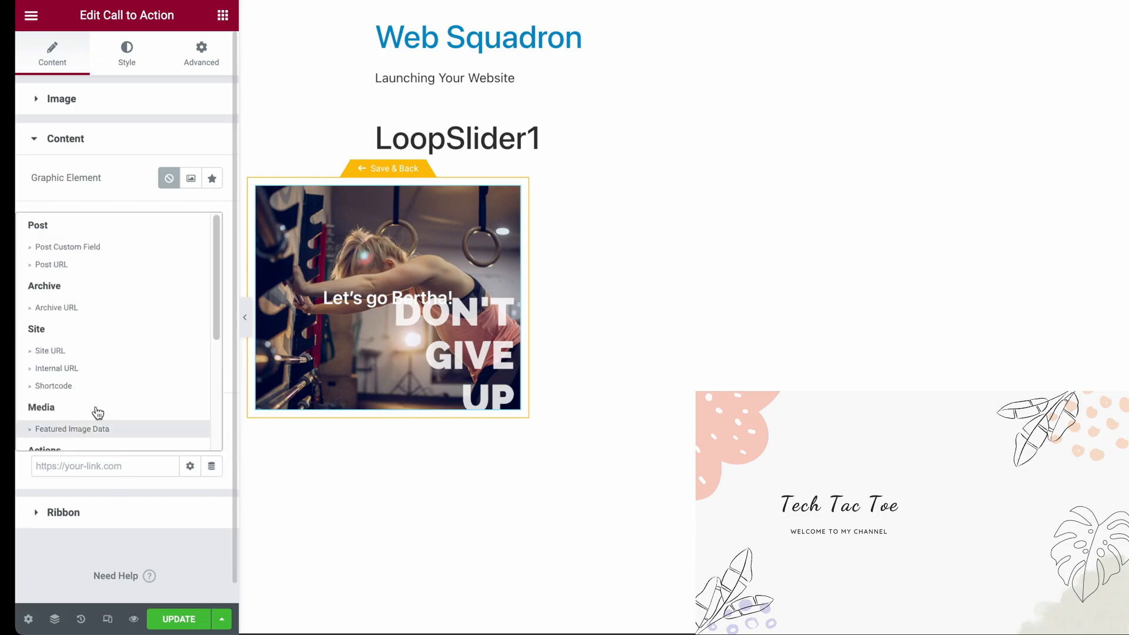
click(77, 269)
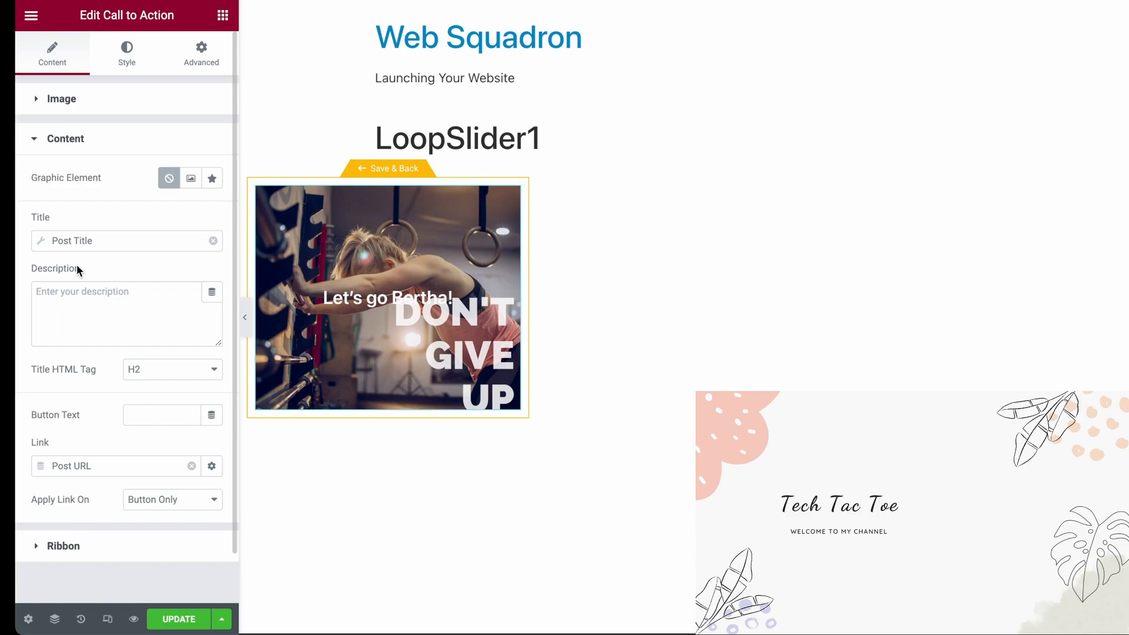
Clear and reassign the Post URL link, and apply the link on the Whole Box
click(191, 467)
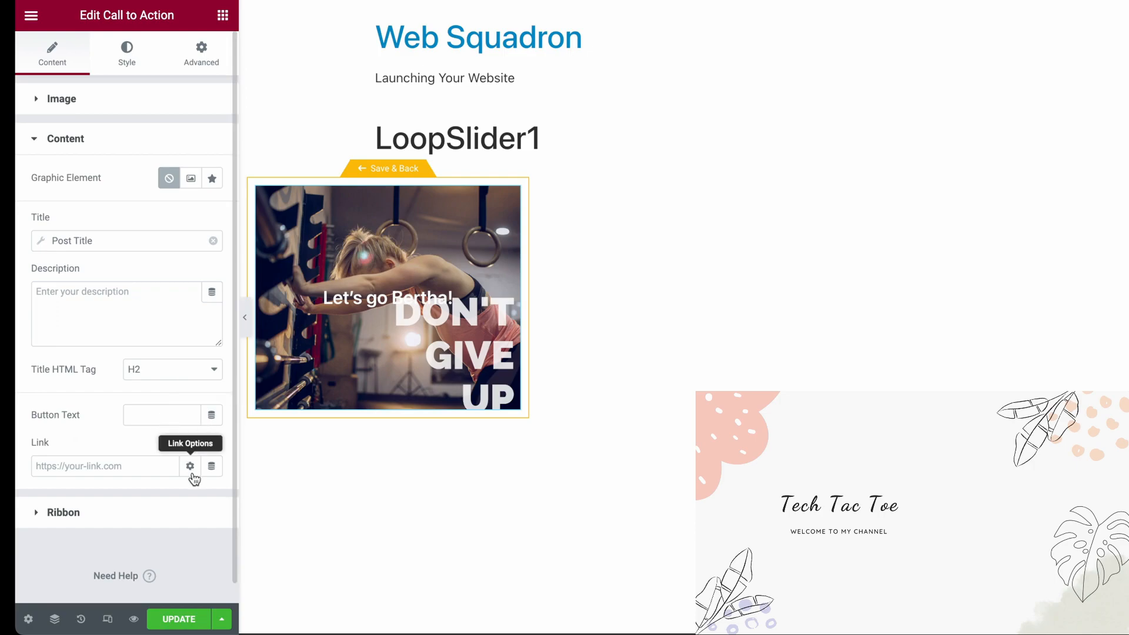
click(212, 468)
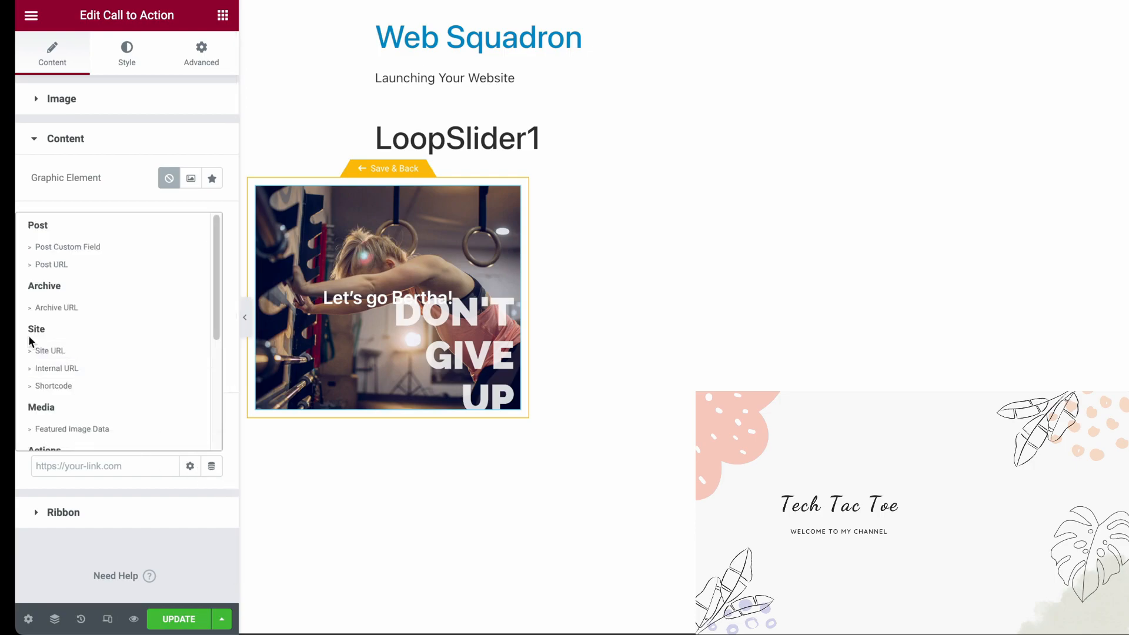
click(70, 266)
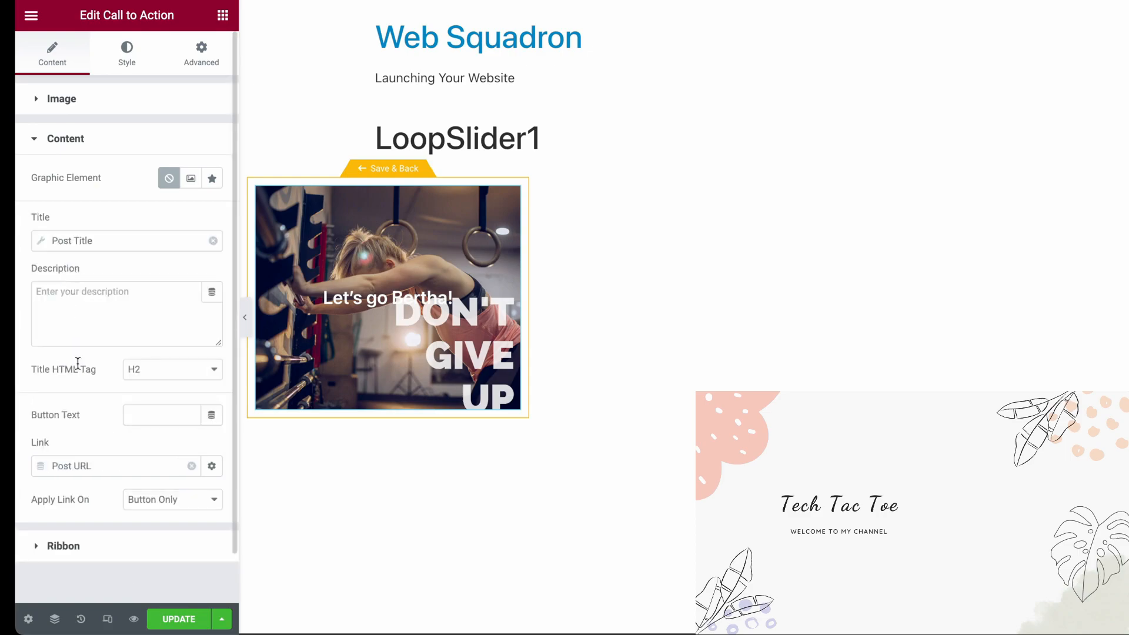
click(194, 507)
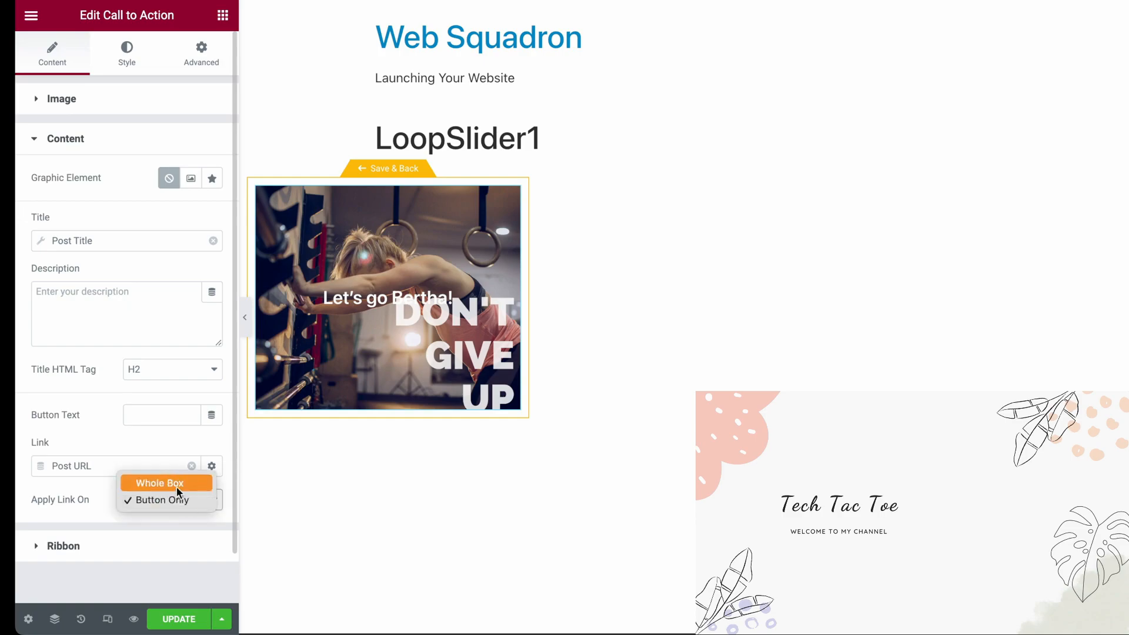
click(175, 485)
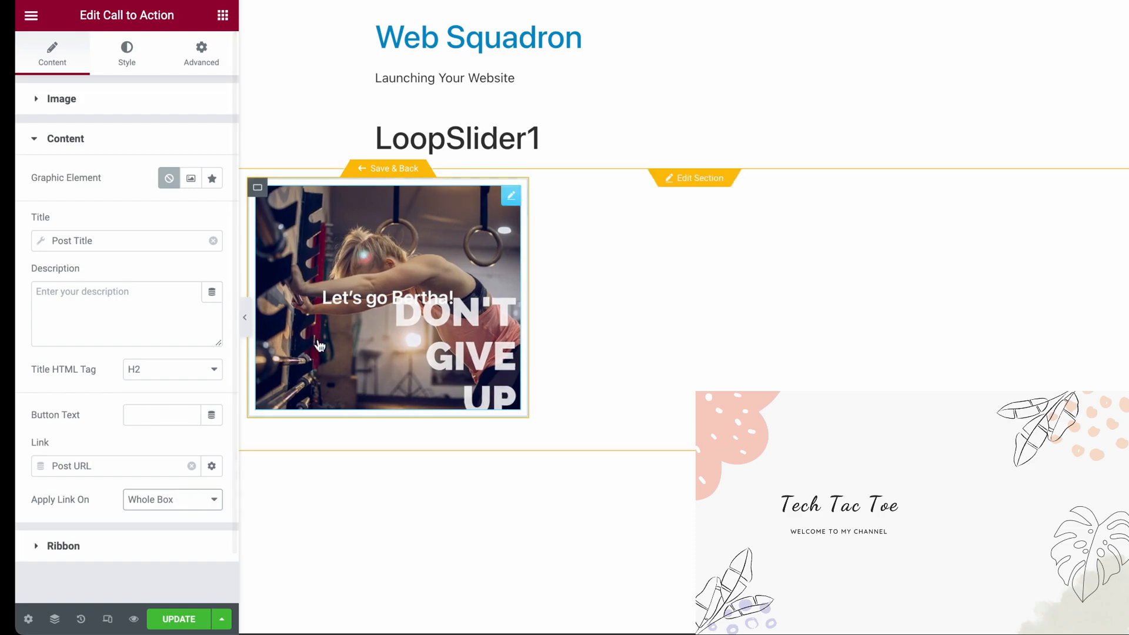
Align the Call to Action's box content to the left and set its vertical position to the bottom
click(127, 54)
click(169, 189)
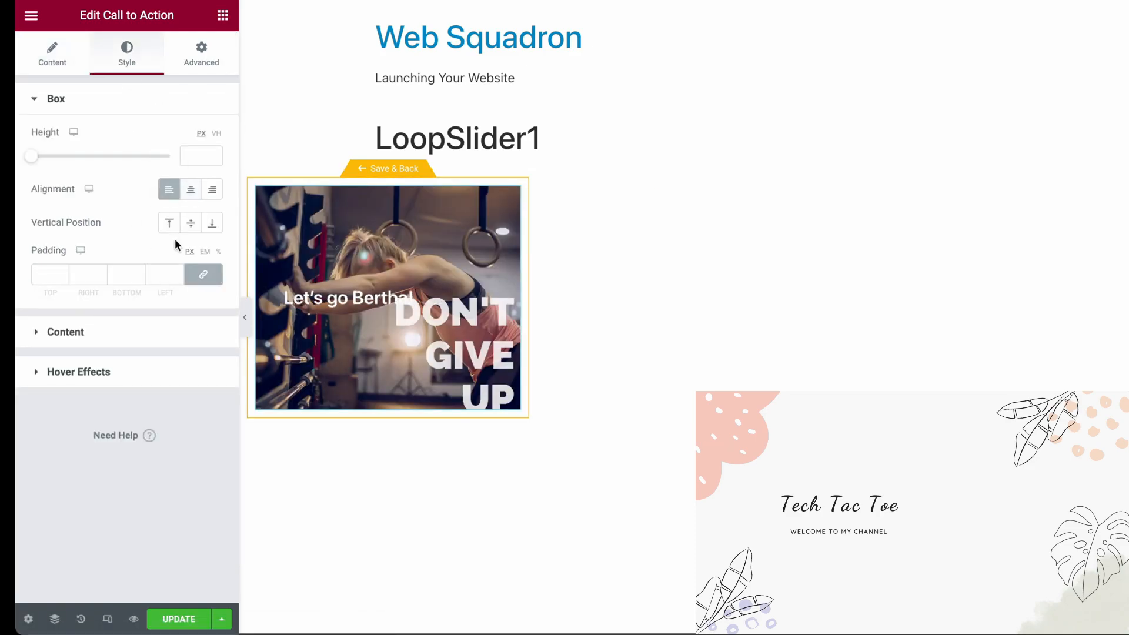
click(213, 224)
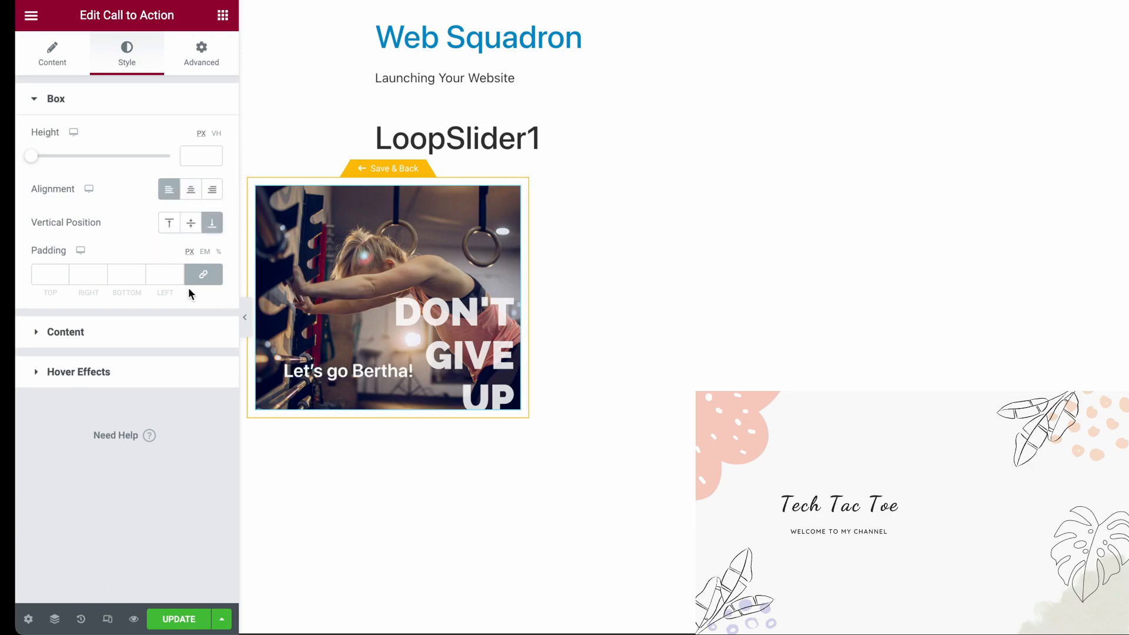
Unlink the box padding values and set the left and bottom padding to 20 px
click(204, 276)
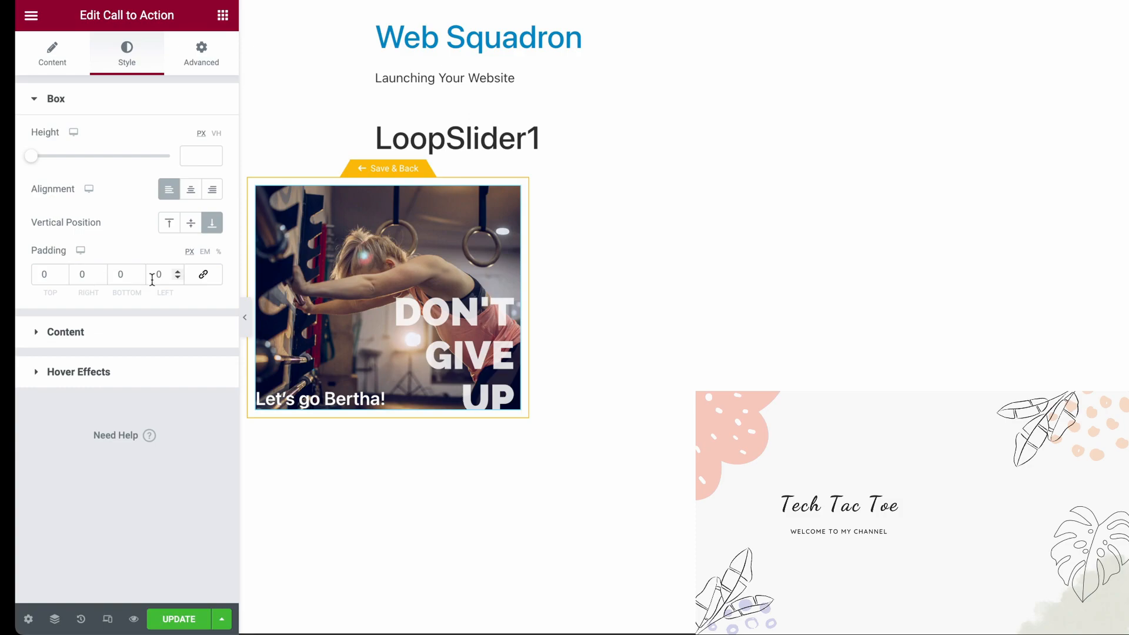
drag(165, 275, 119, 274)
text(20)
click(125, 276)
text(20)
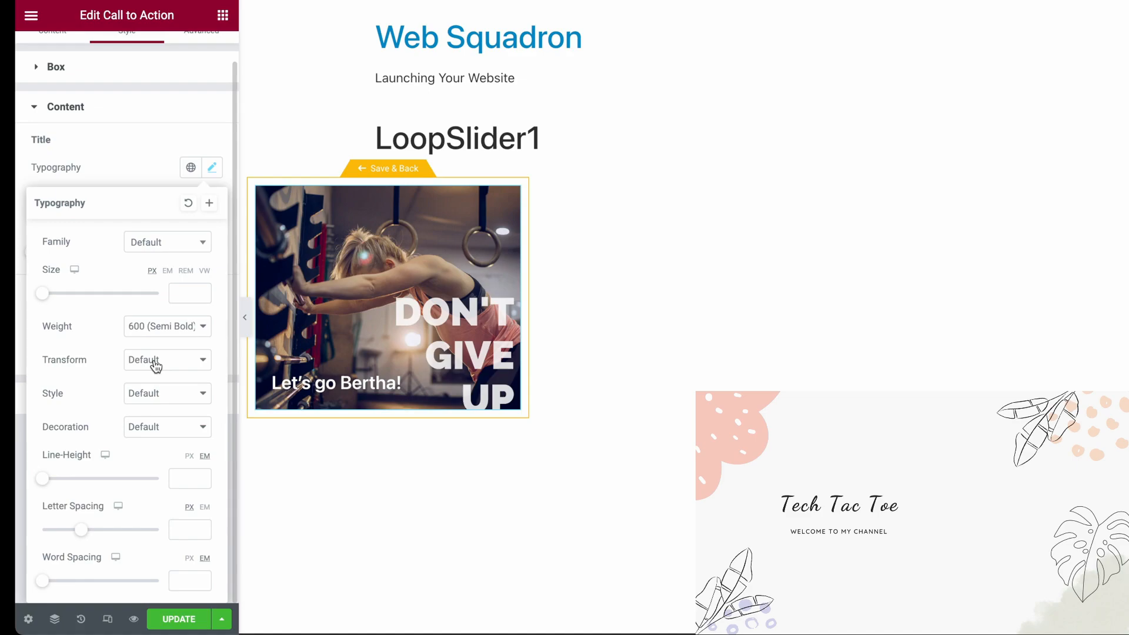
Set the title typography's transform to Uppercase and its size to 1.2 REM
click(154, 360)
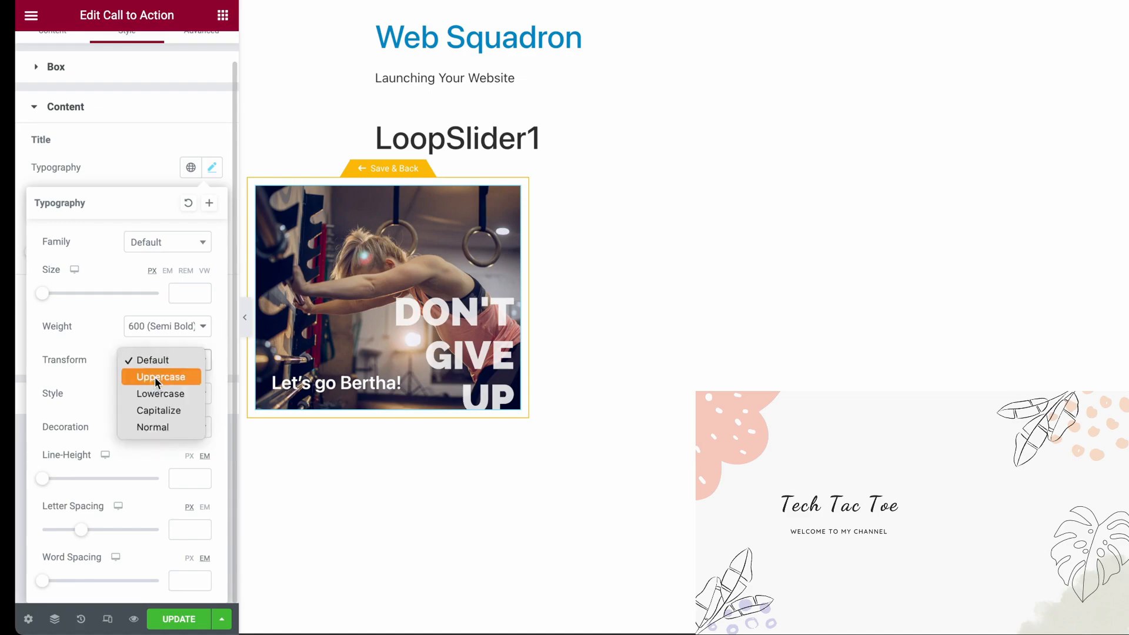
click(154, 377)
click(186, 271)
click(187, 289)
text(1.2)
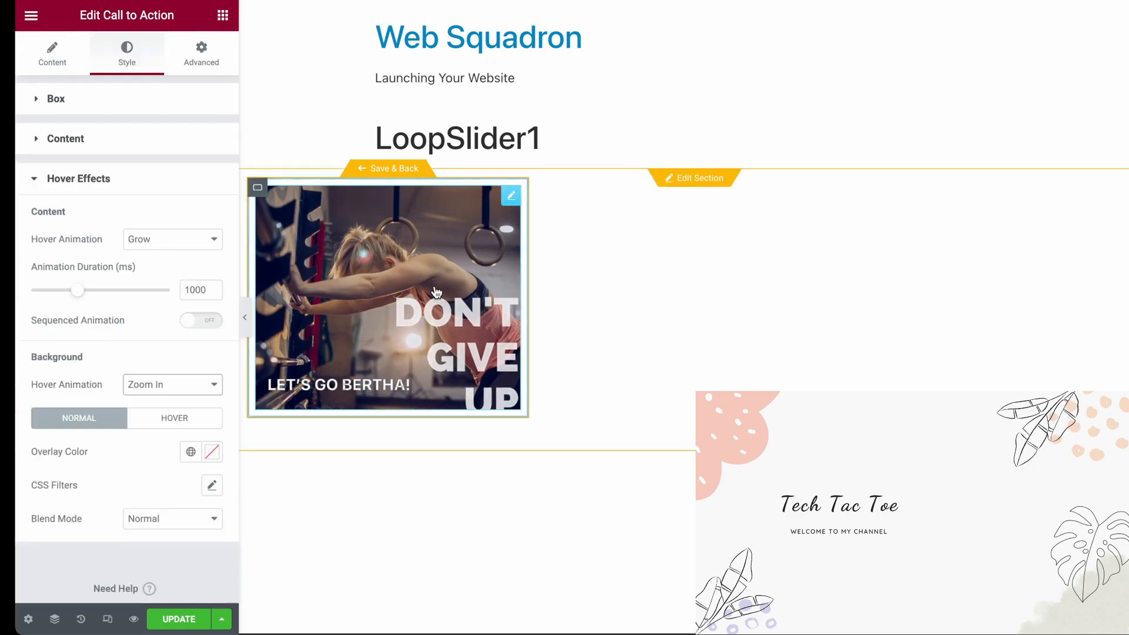
Set the background hover animation to Move Left and the content hover animation to Move Right, and save the loop item
click(165, 385)
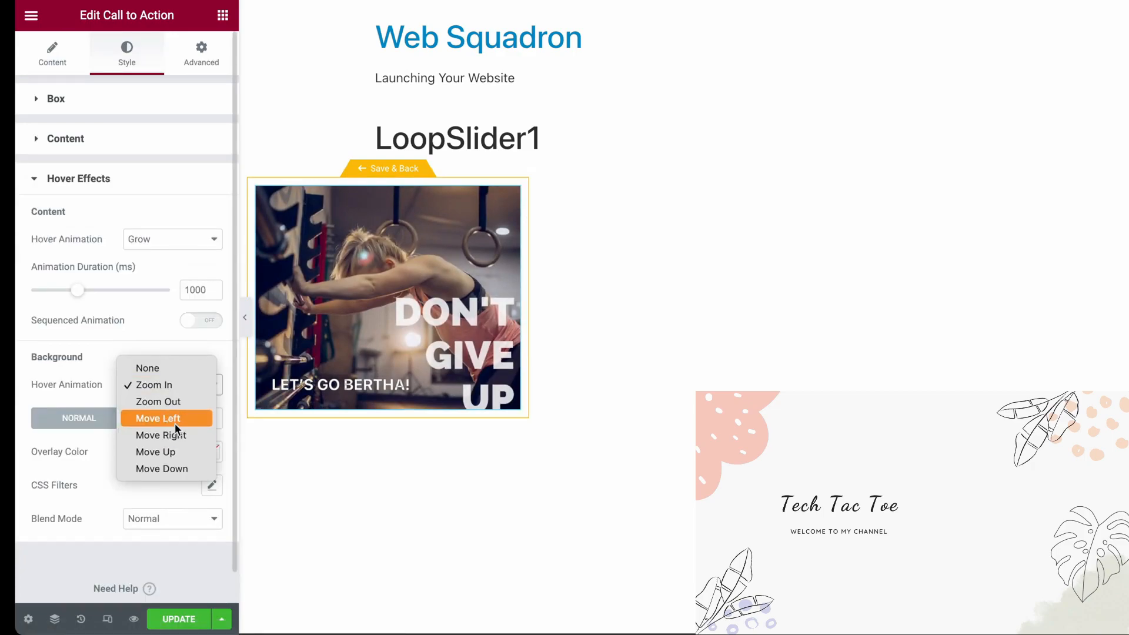
click(172, 419)
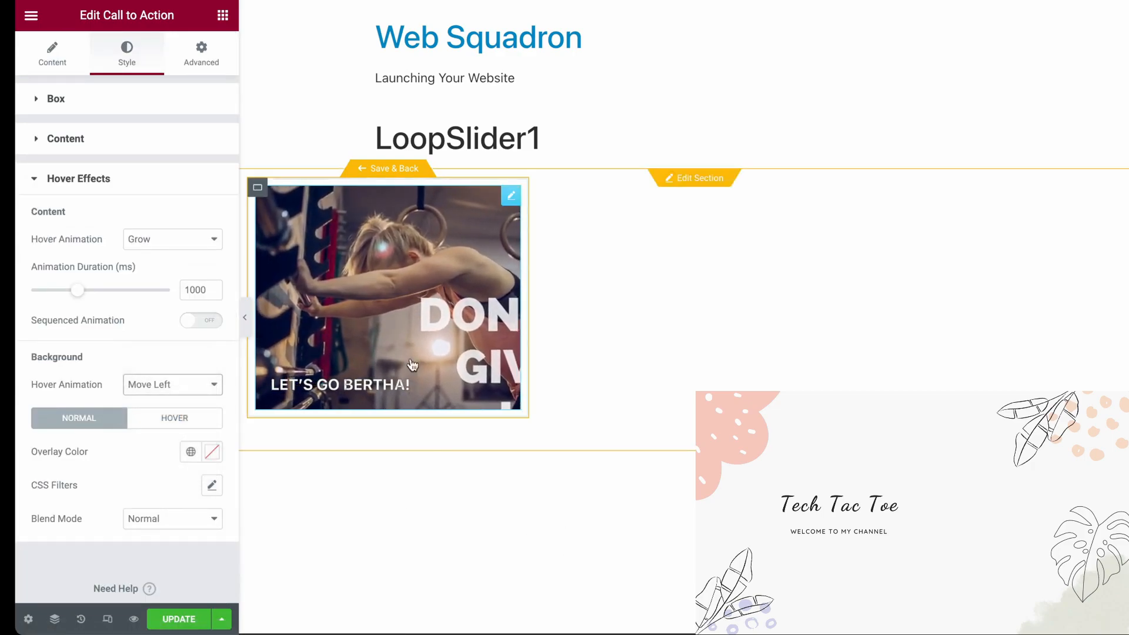
click(156, 239)
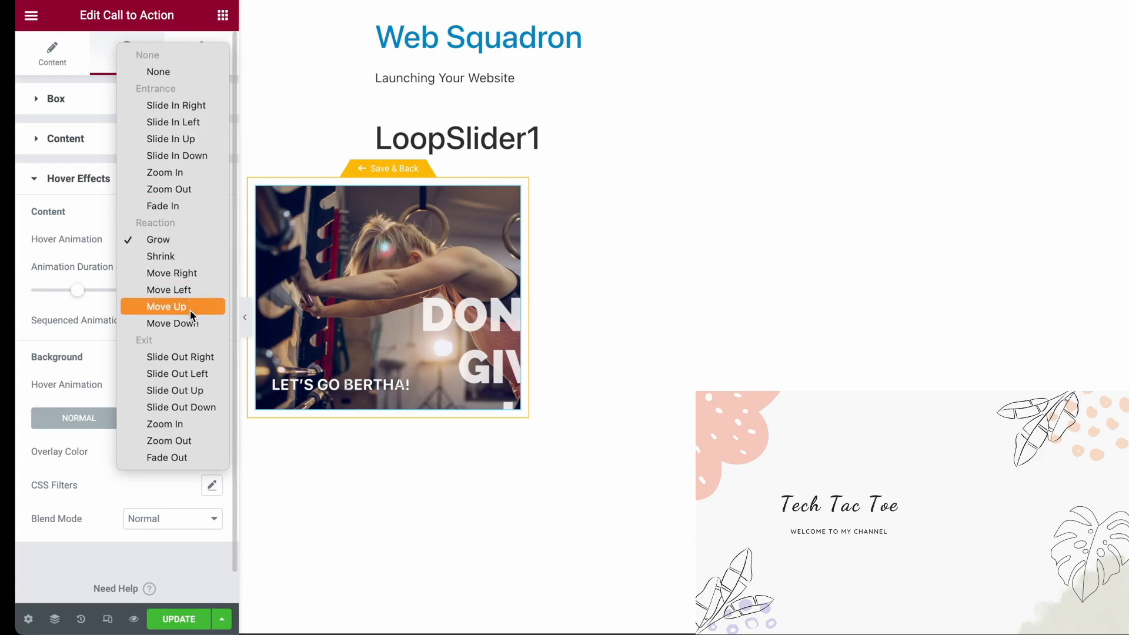
click(199, 274)
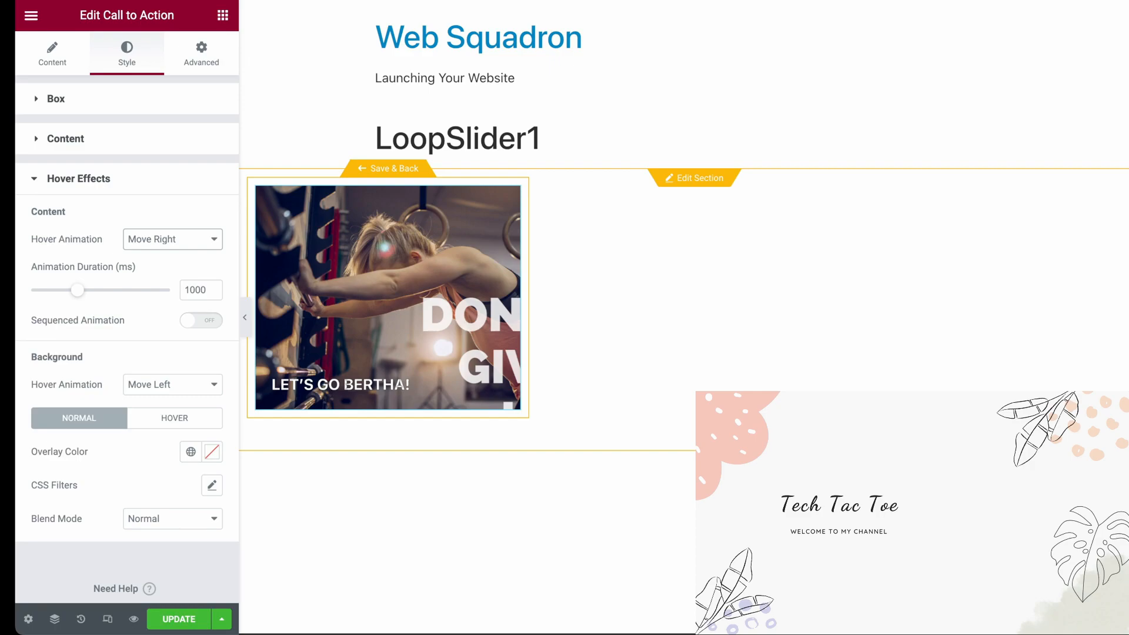
click(402, 169)
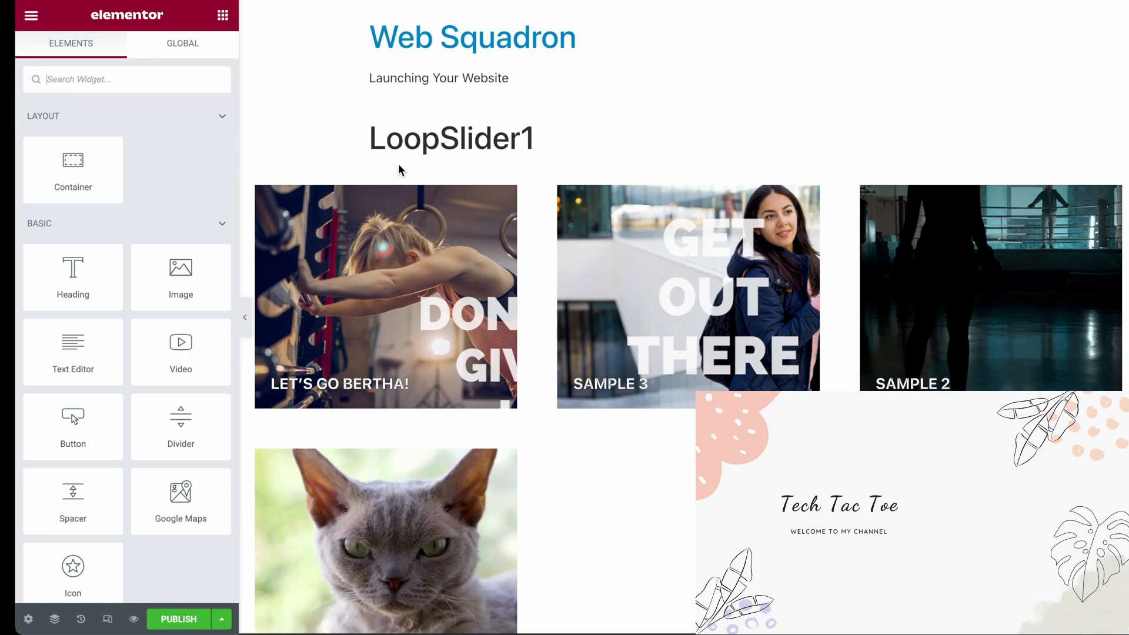
Set the Loop Grid in LoopSlider1 to 1 column and 1 item per page
click(1121, 187)
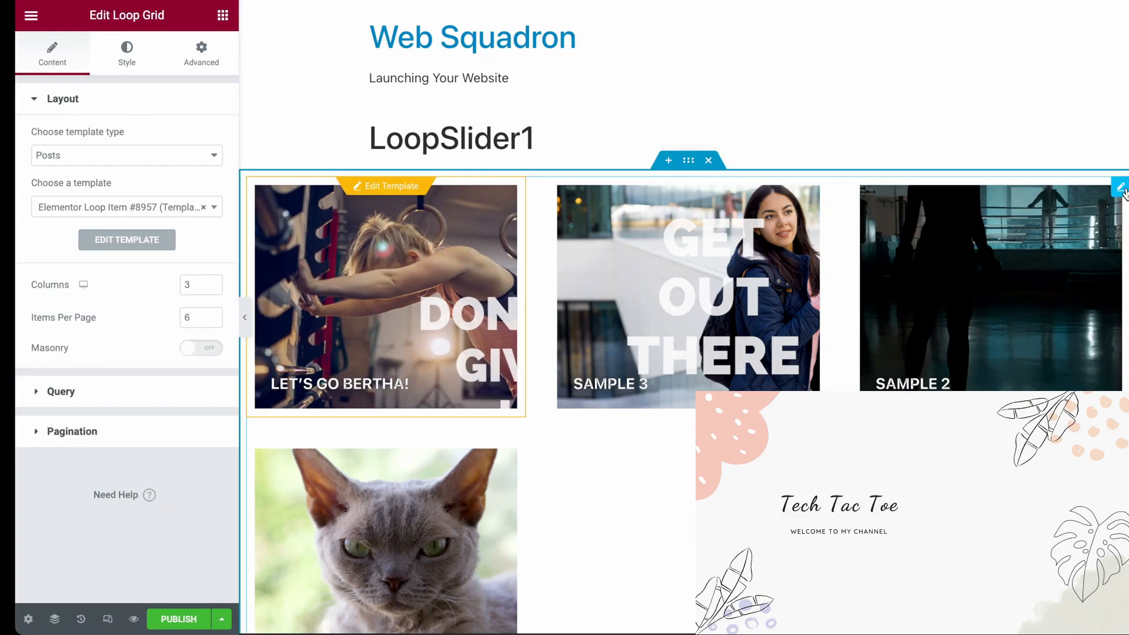
double_click(193, 286)
text(1)
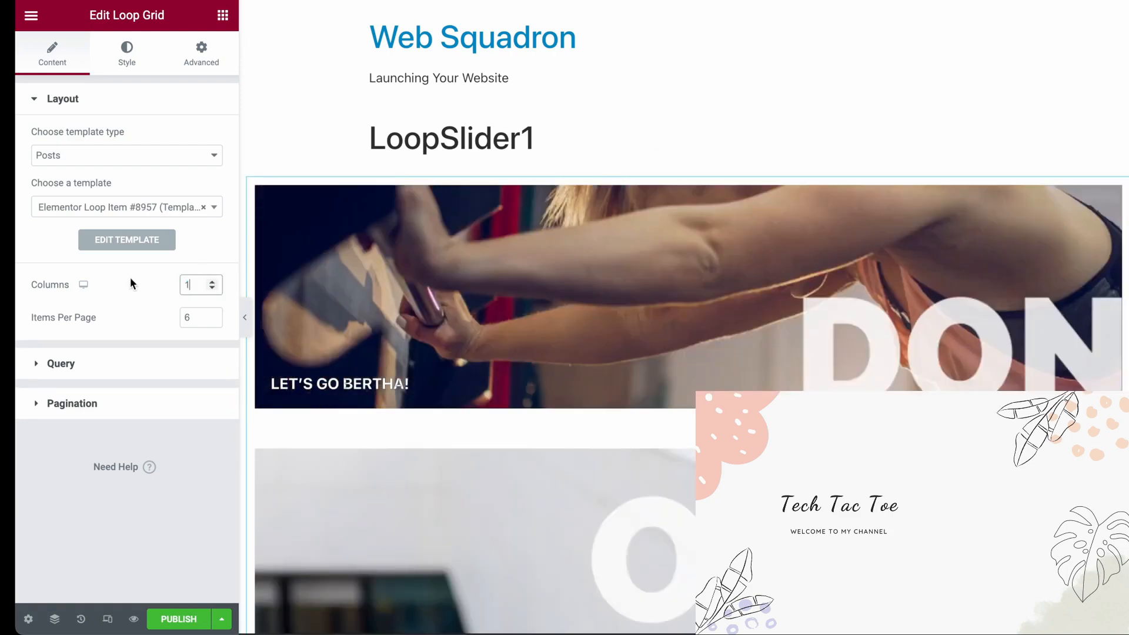
click(201, 320)
key(BackSpace)
text(1)
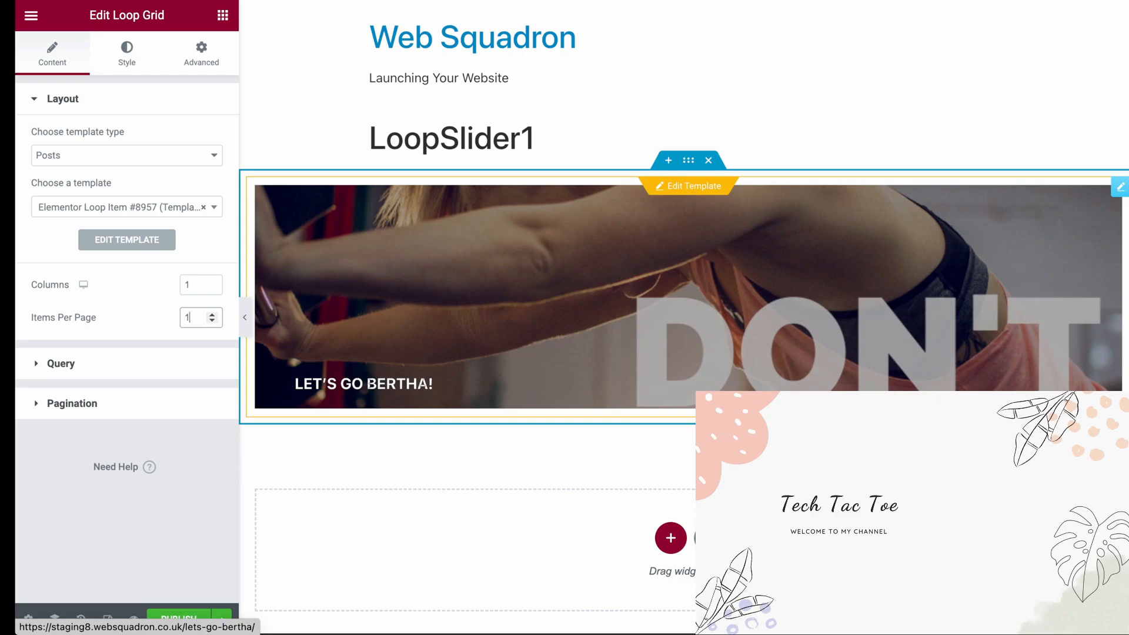
click(141, 368)
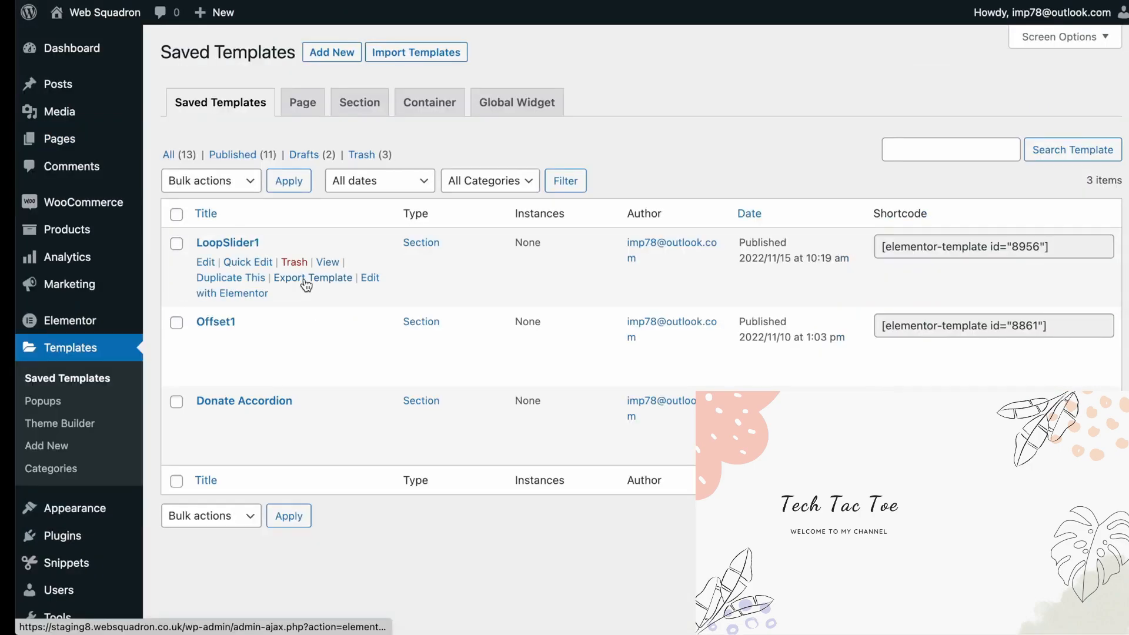
click(230, 278)
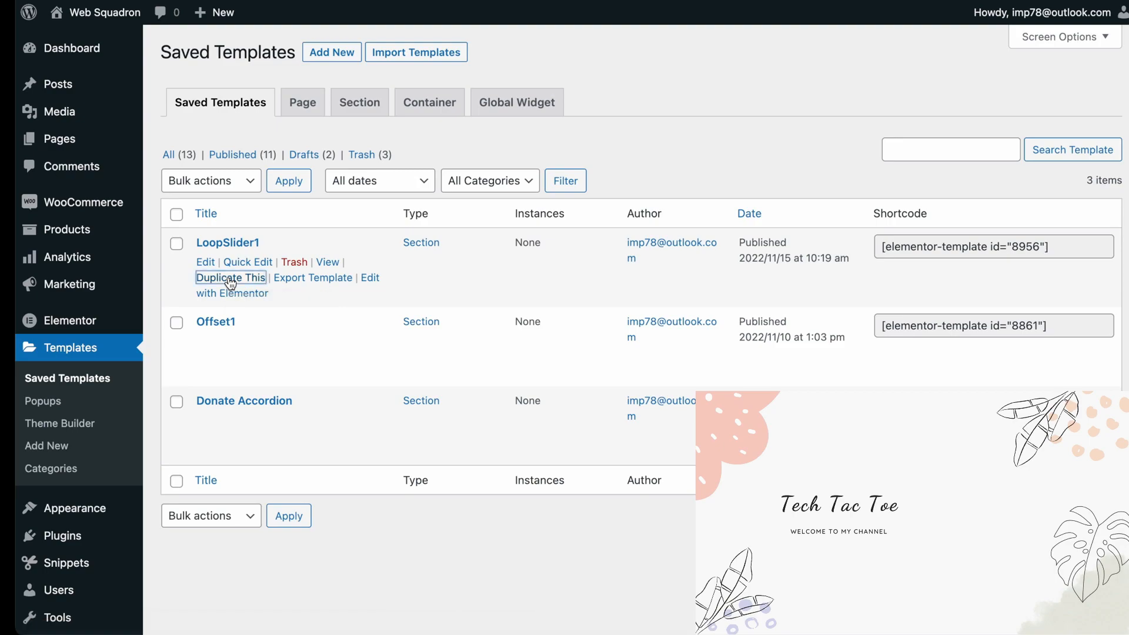
mouse_move(247, 281)
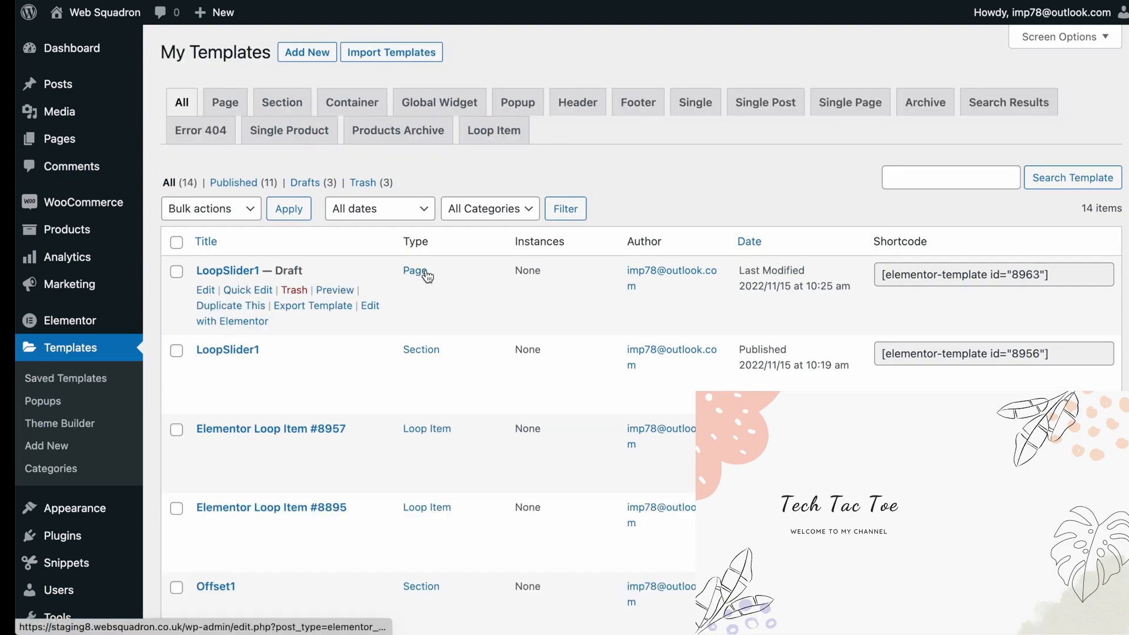
click(295, 290)
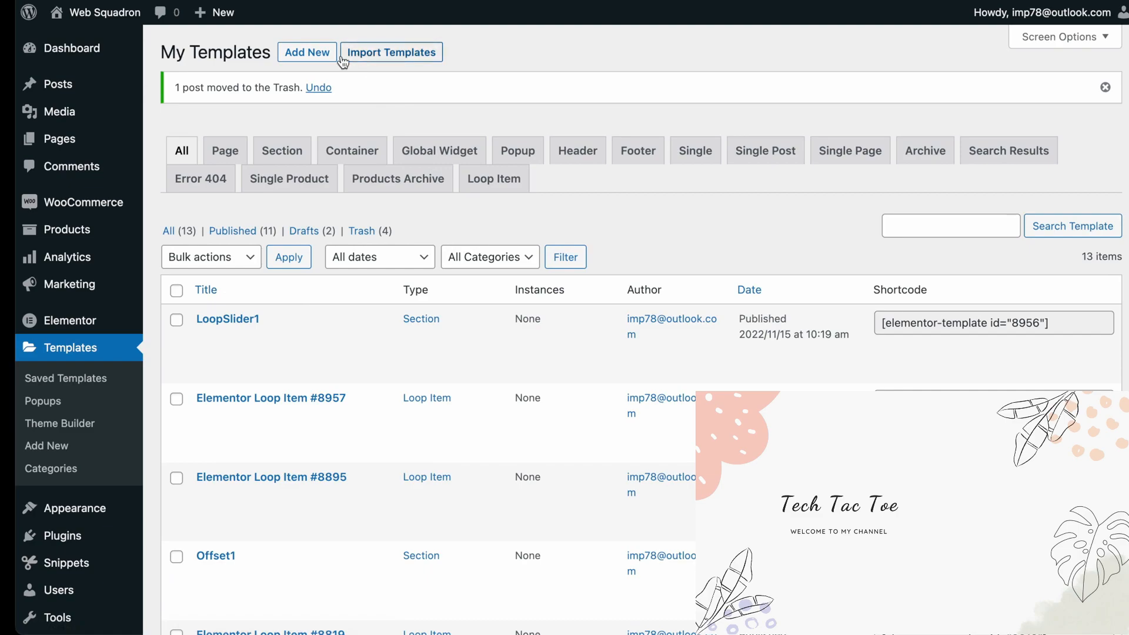
Create a new Section template named LoopSlider2
click(317, 54)
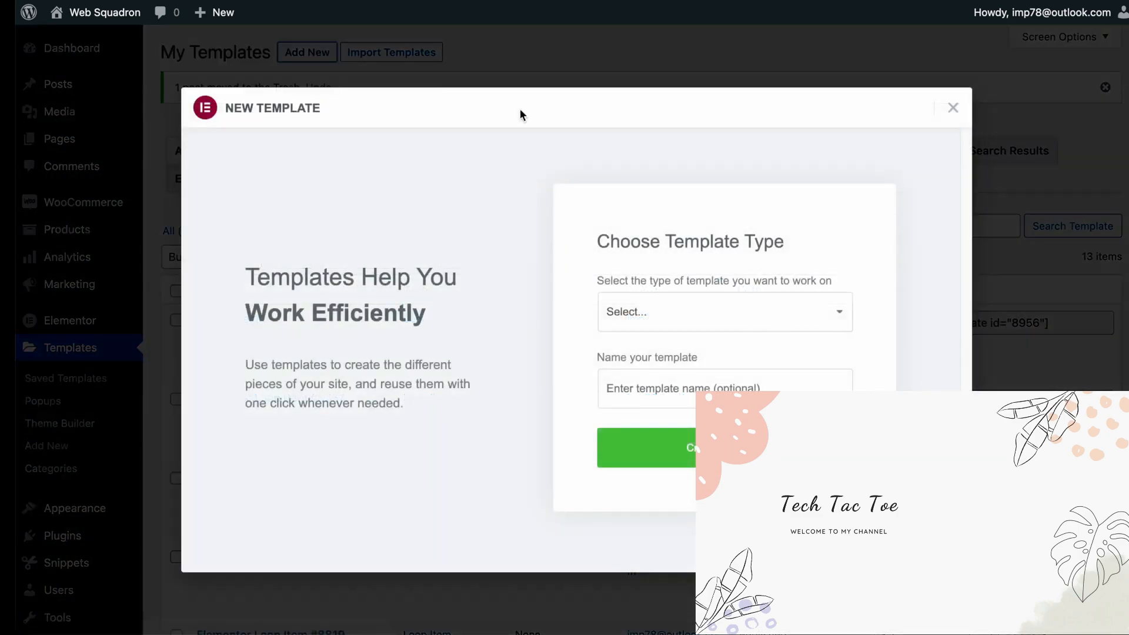
click(652, 317)
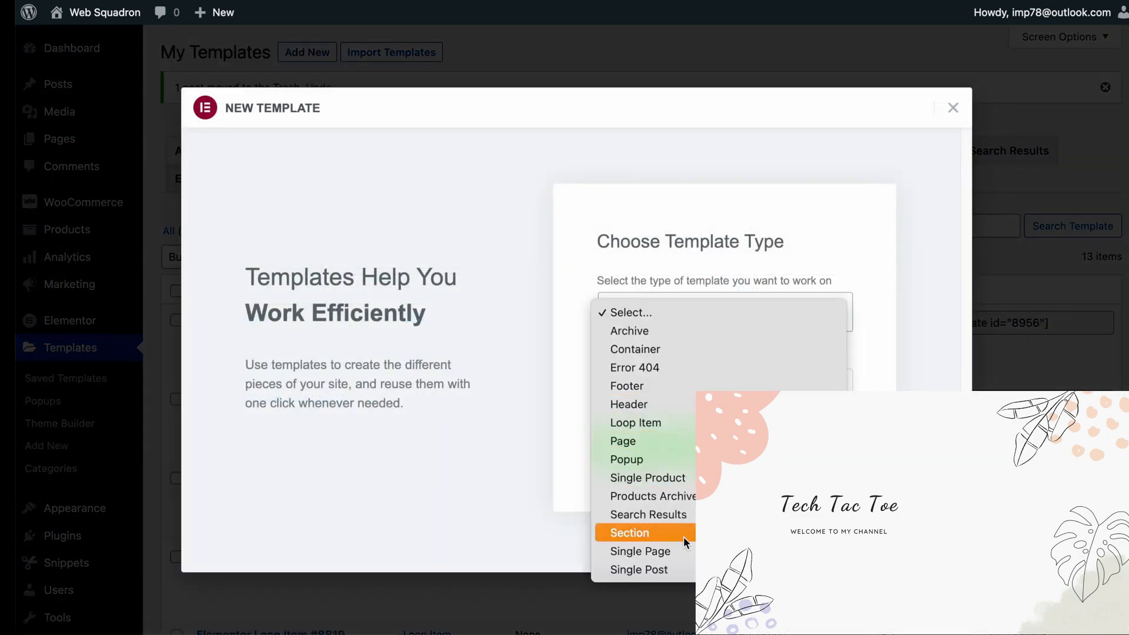
click(680, 537)
click(676, 388)
text(LoopSlider2)
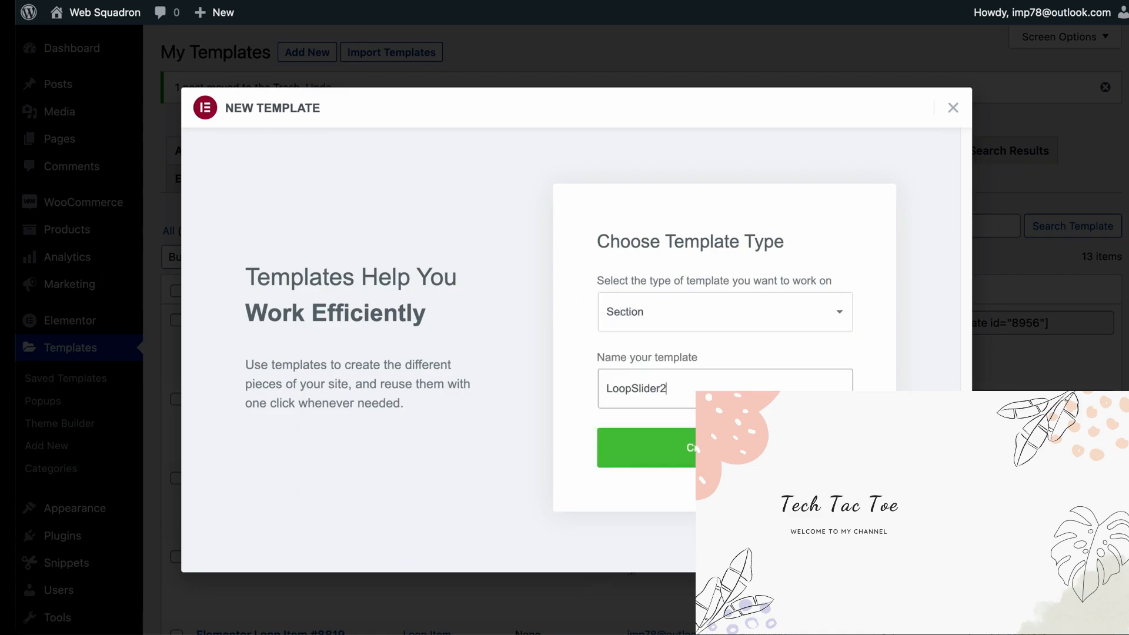
click(694, 448)
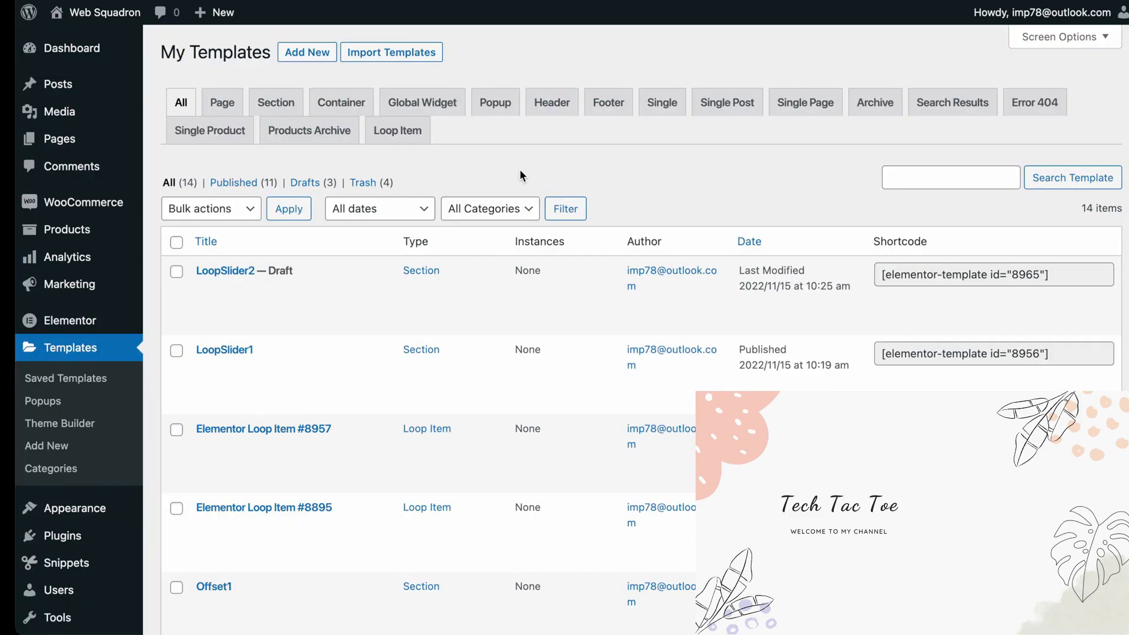
mouse_move(323, 367)
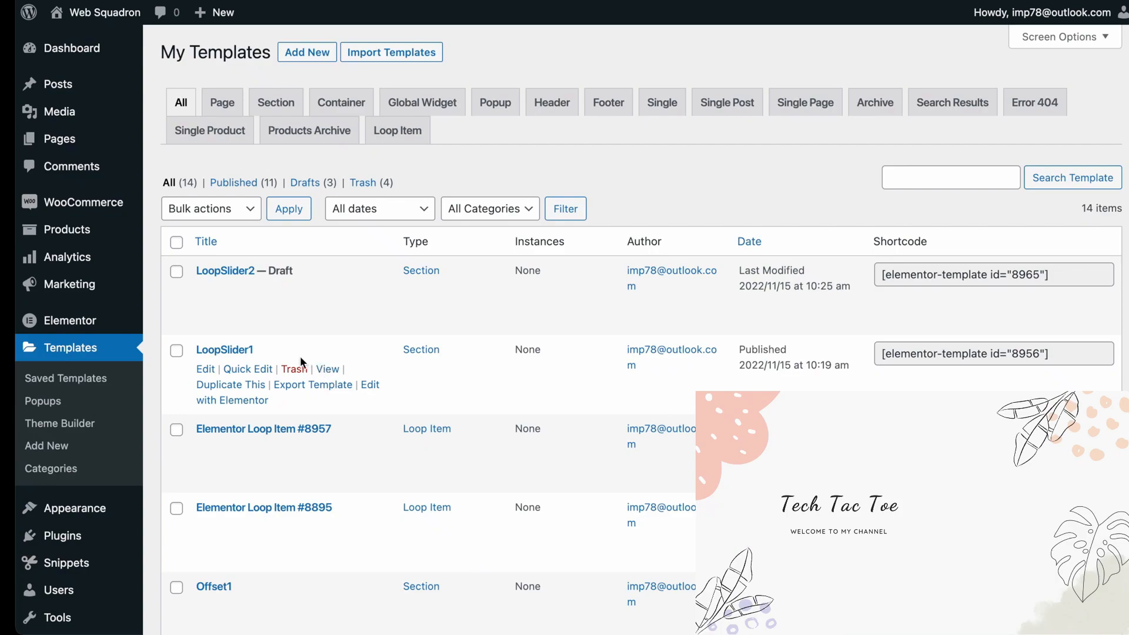
mouse_move(283, 462)
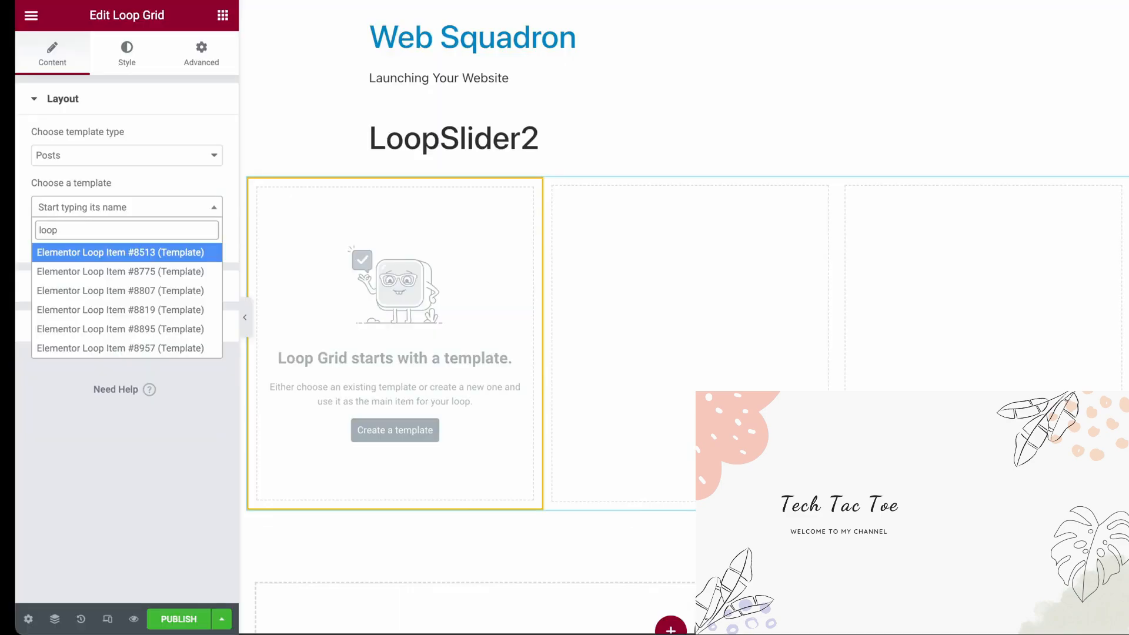
Add a Loop Grid to LoopSlider2 and choose Elementor Loop Item #8957 as its template
click(136, 451)
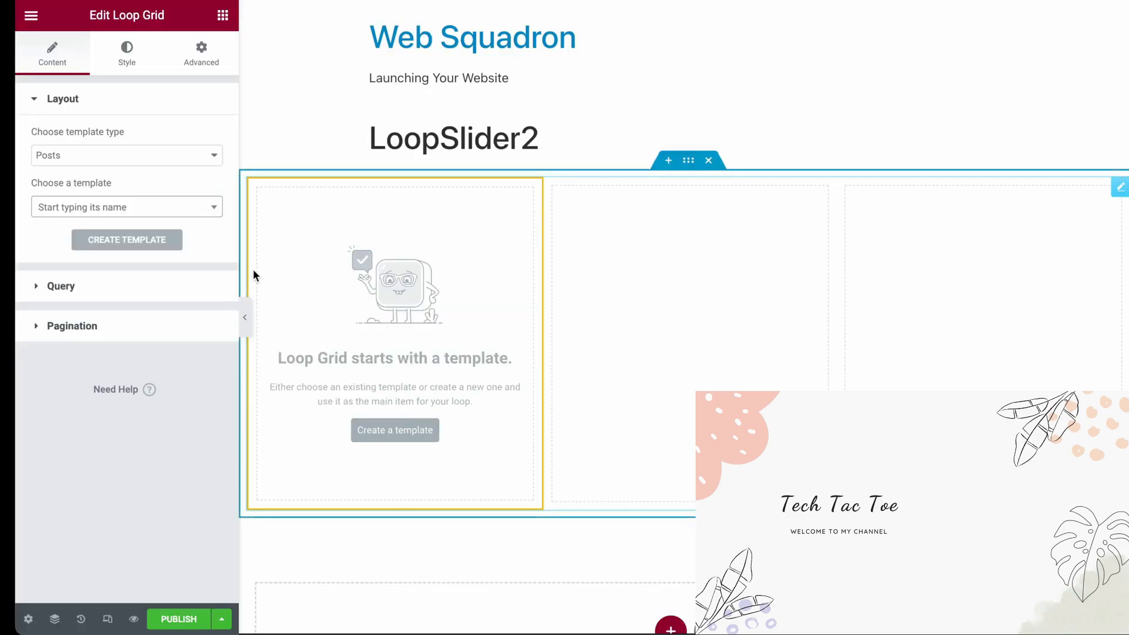
click(179, 207)
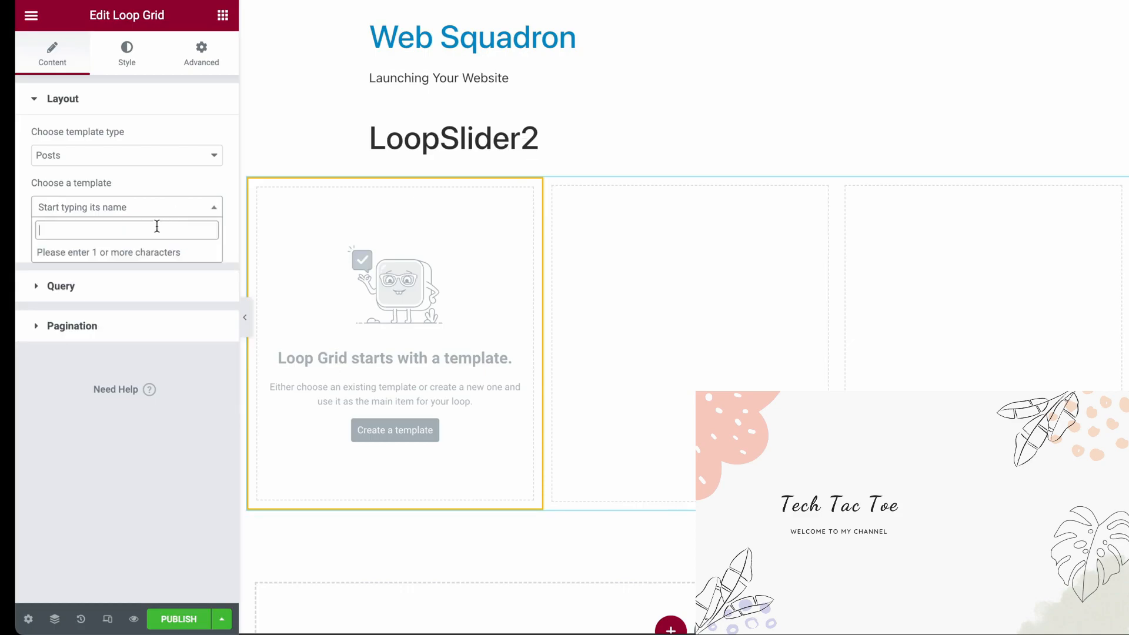
text(loop)
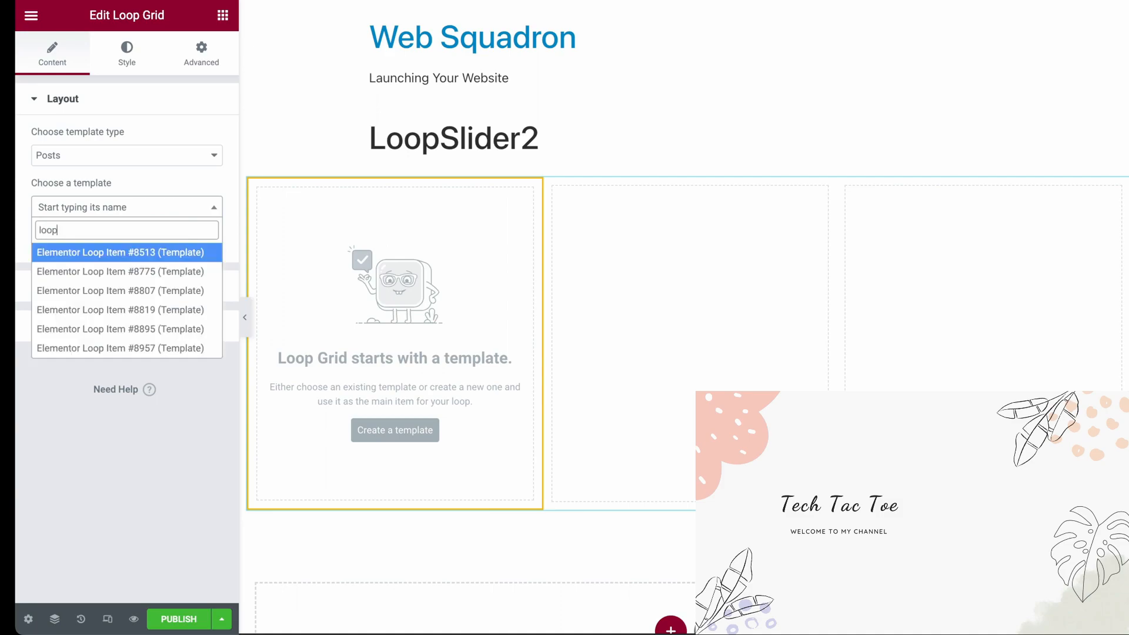
click(179, 348)
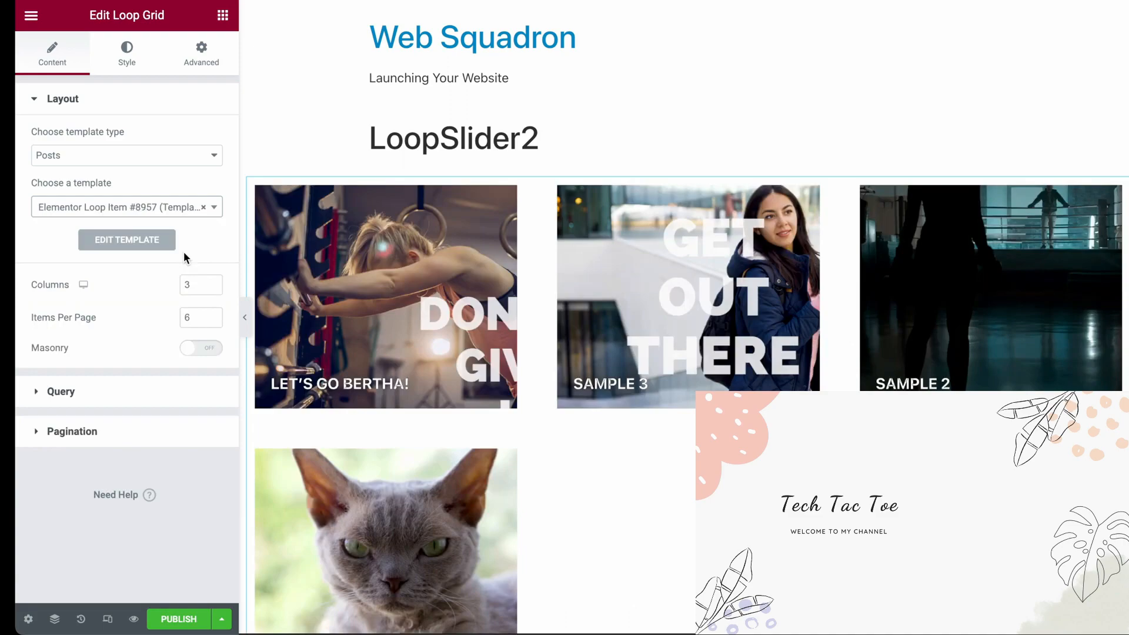
Set the LoopSlider2 Loop Grid to 1 column and 1 item per page
double_click(188, 284)
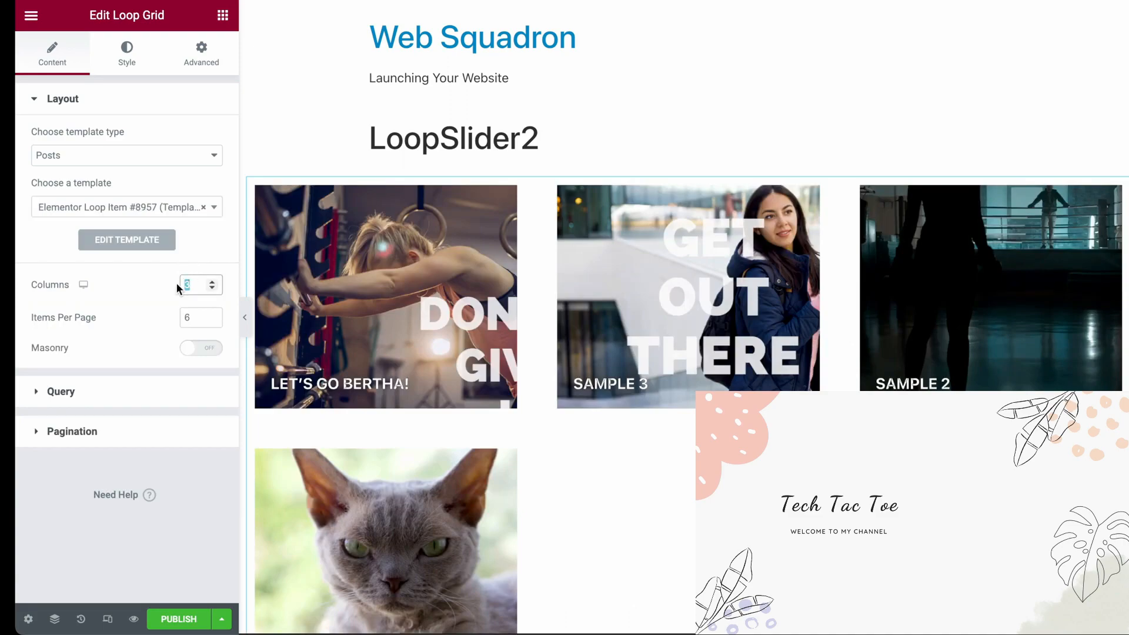
text(1)
key(Tab)
text(1)
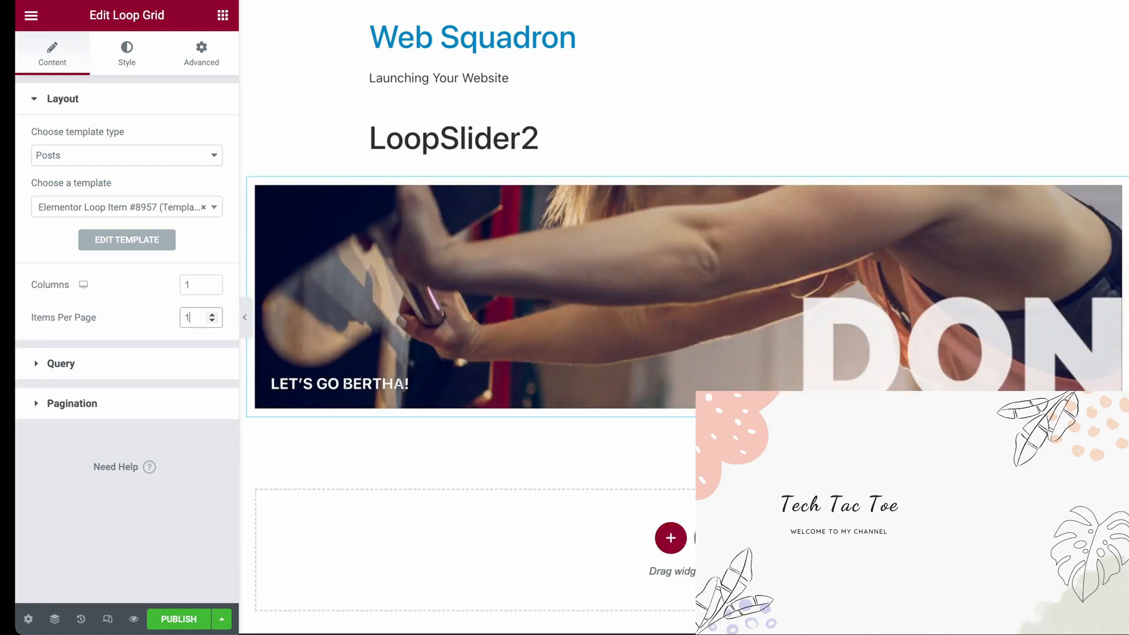
Set the query's exclude offset to 1 for the LoopSlider2 grid and publish the section
click(82, 365)
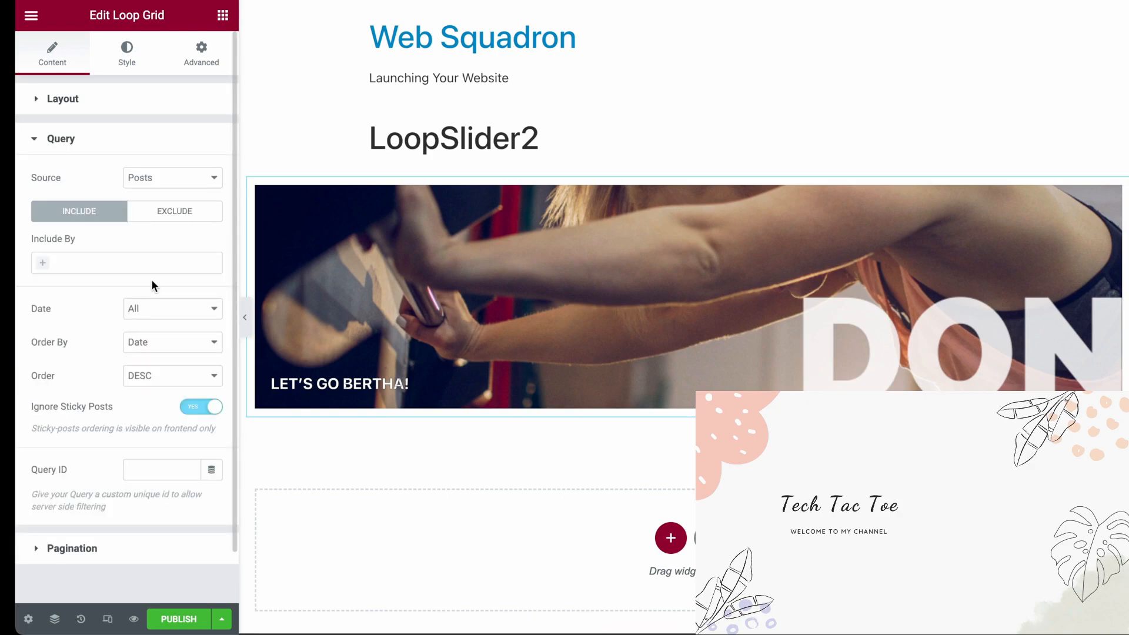
click(169, 216)
click(73, 218)
click(172, 218)
double_click(185, 358)
text(1)
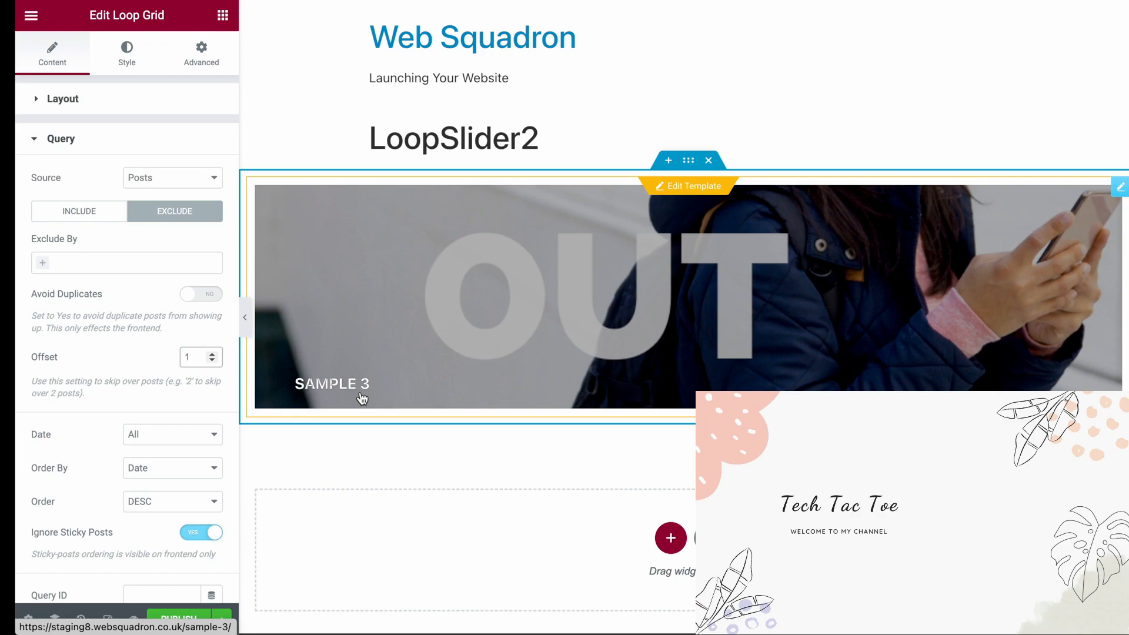
click(180, 622)
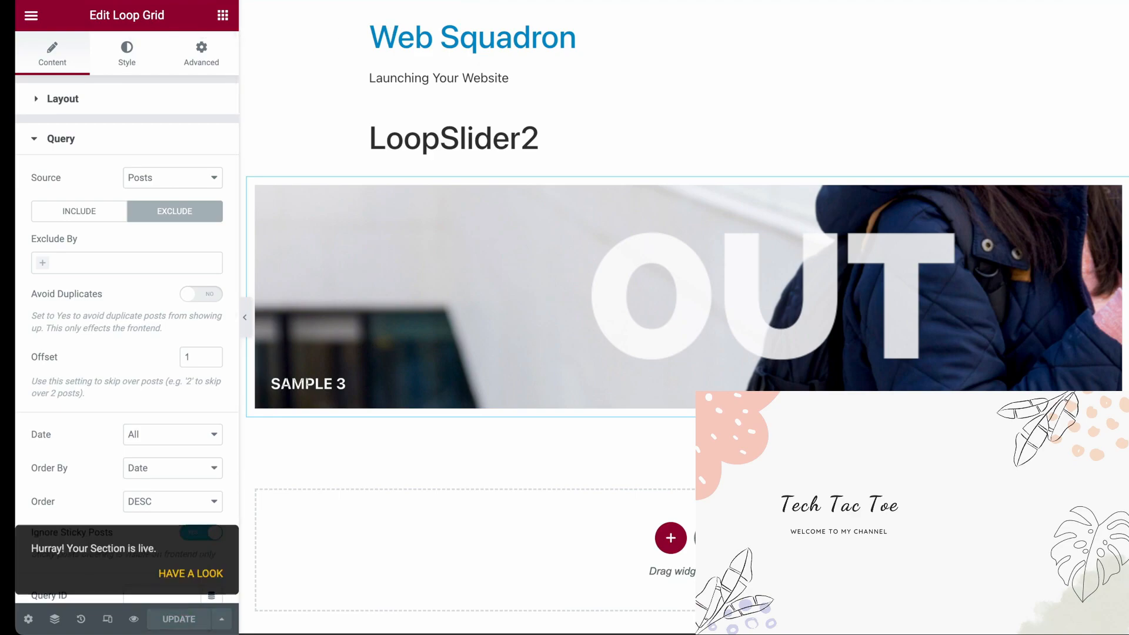
Reload the templates list and create a new Section template named LoopSlider3
click(171, 0)
click(499, 2)
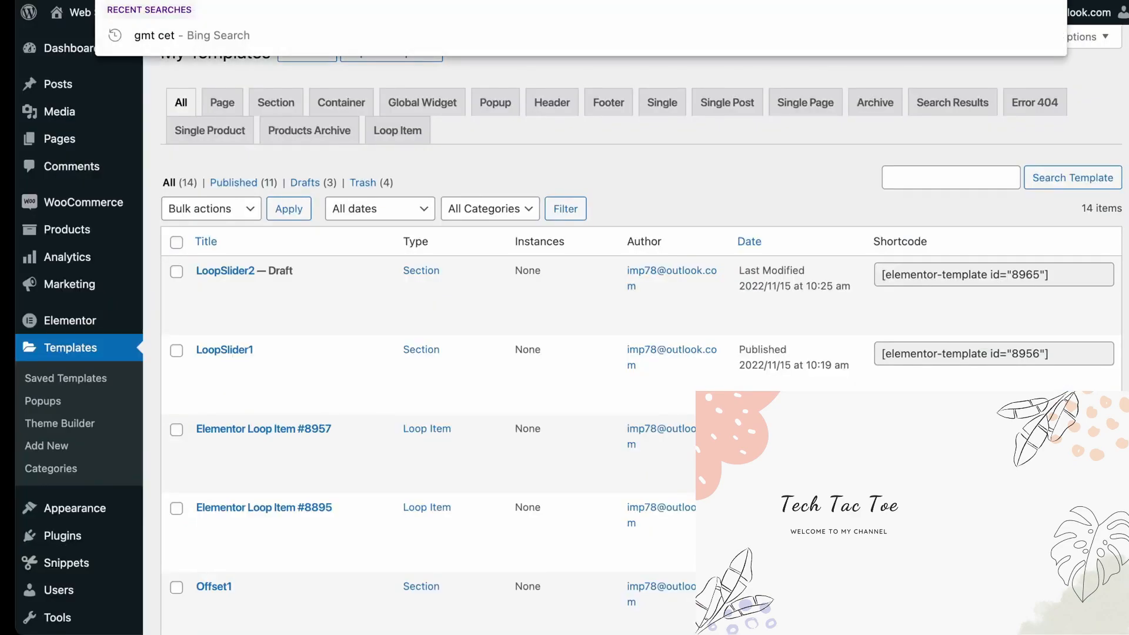
key(Return)
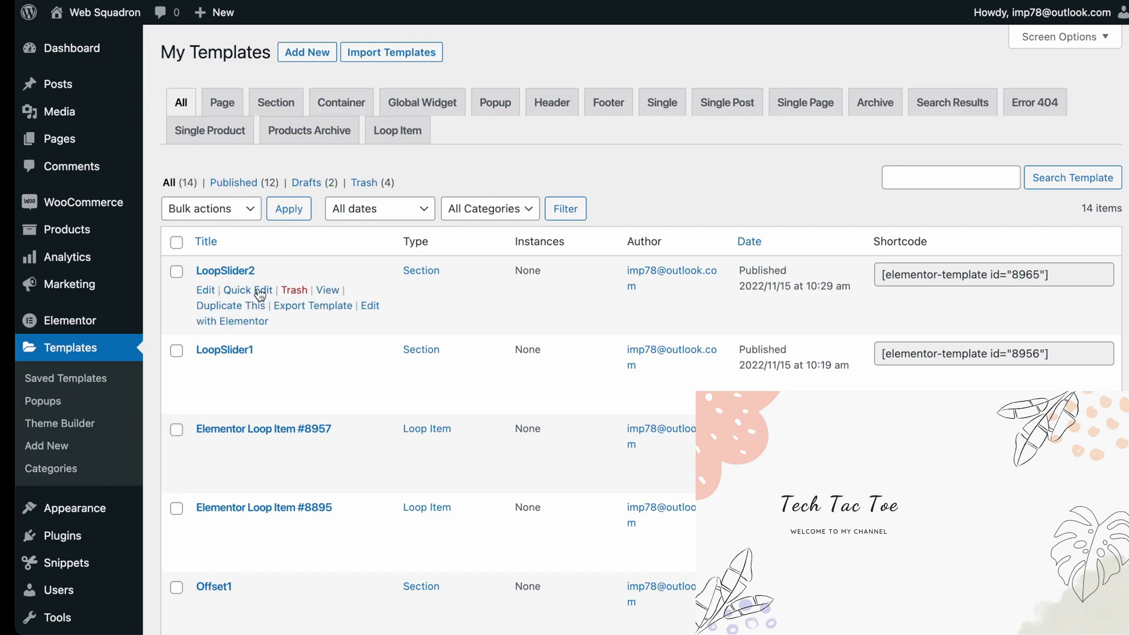
click(316, 52)
click(661, 311)
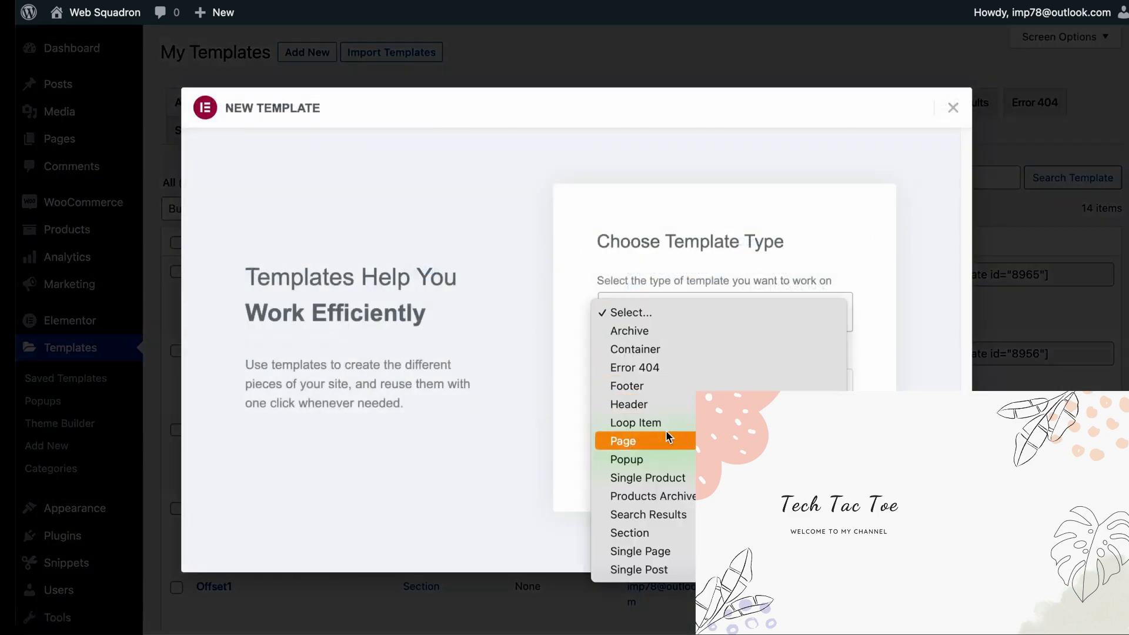
click(673, 530)
click(653, 377)
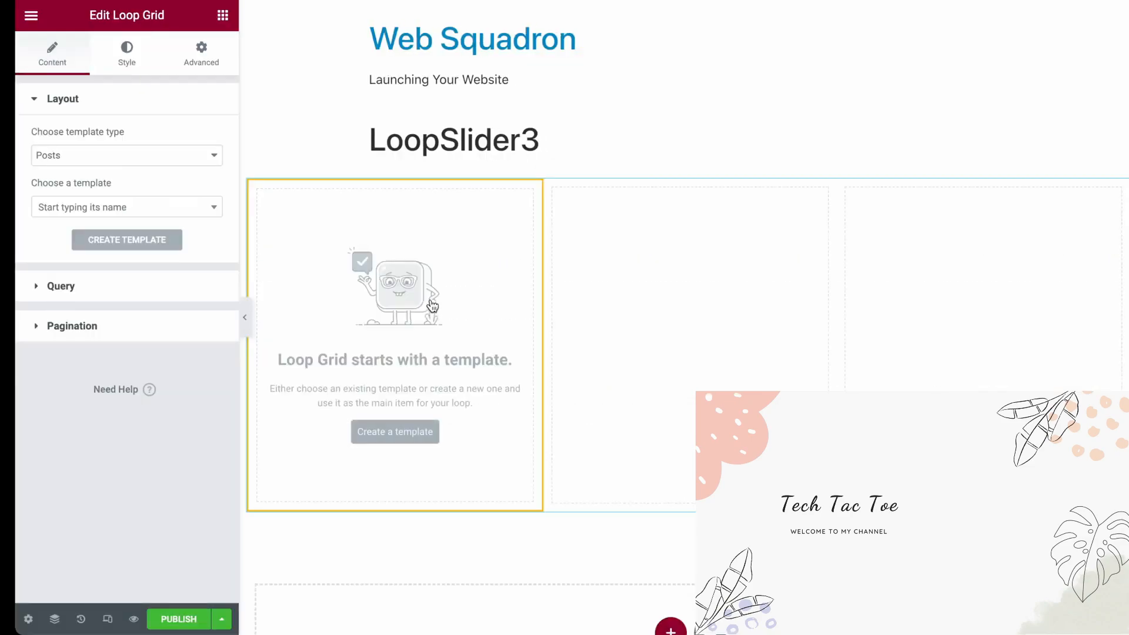
Assign Elementor Loop Item #8957 to the LoopSlider3 Loop Grid, and set it to 1 column and 1 item per page
click(136, 213)
text(8957)
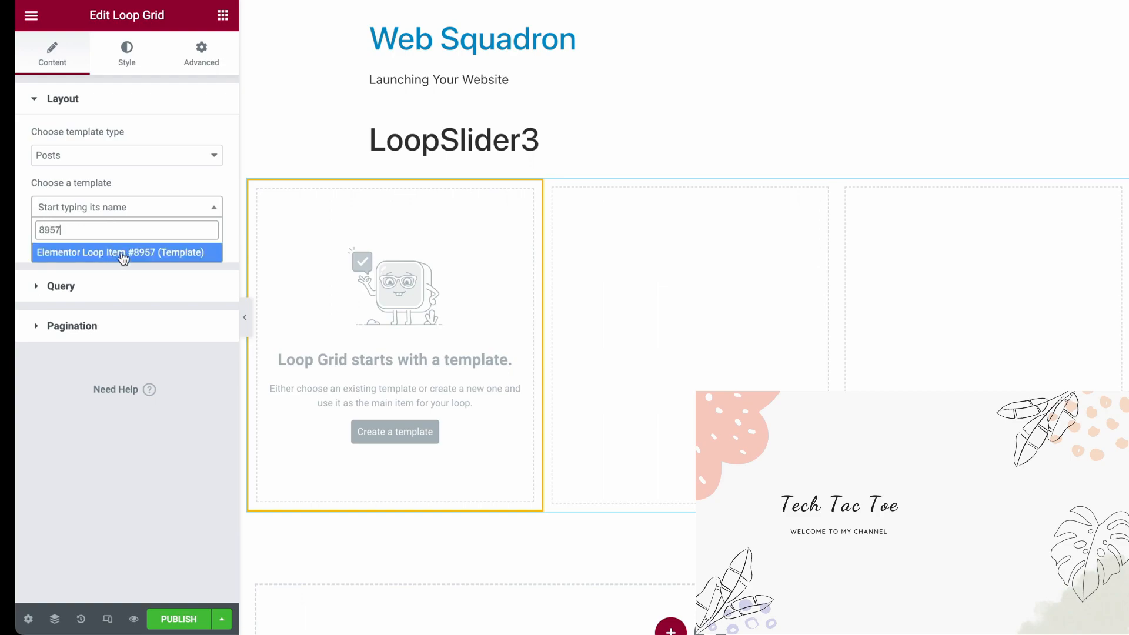
click(123, 253)
double_click(192, 285)
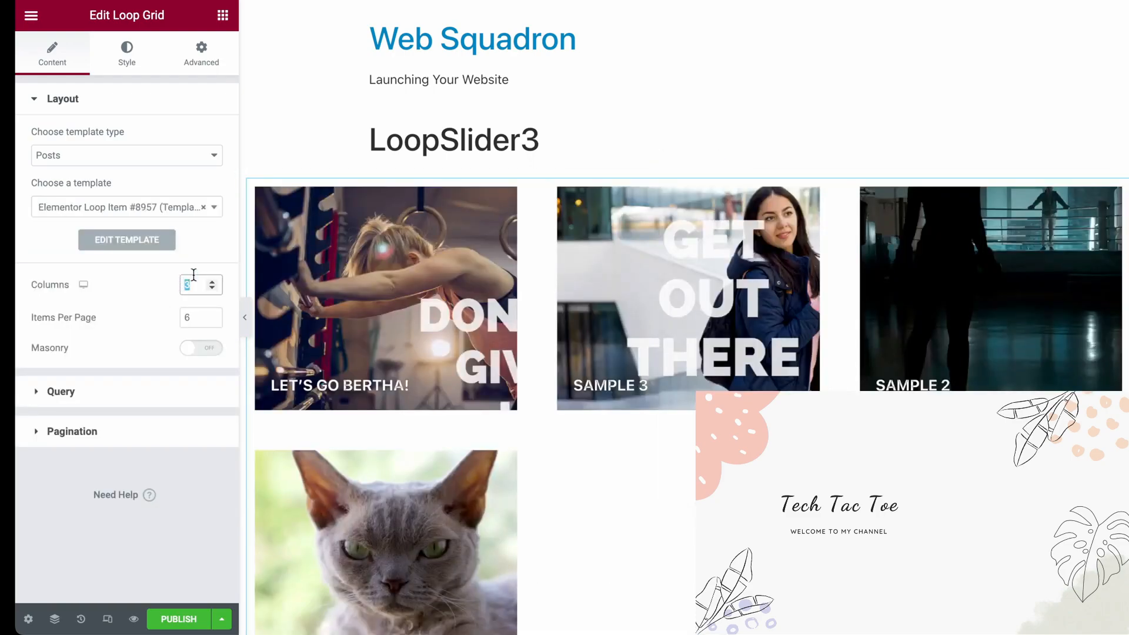
text(1)
key(Tab)
text(1)
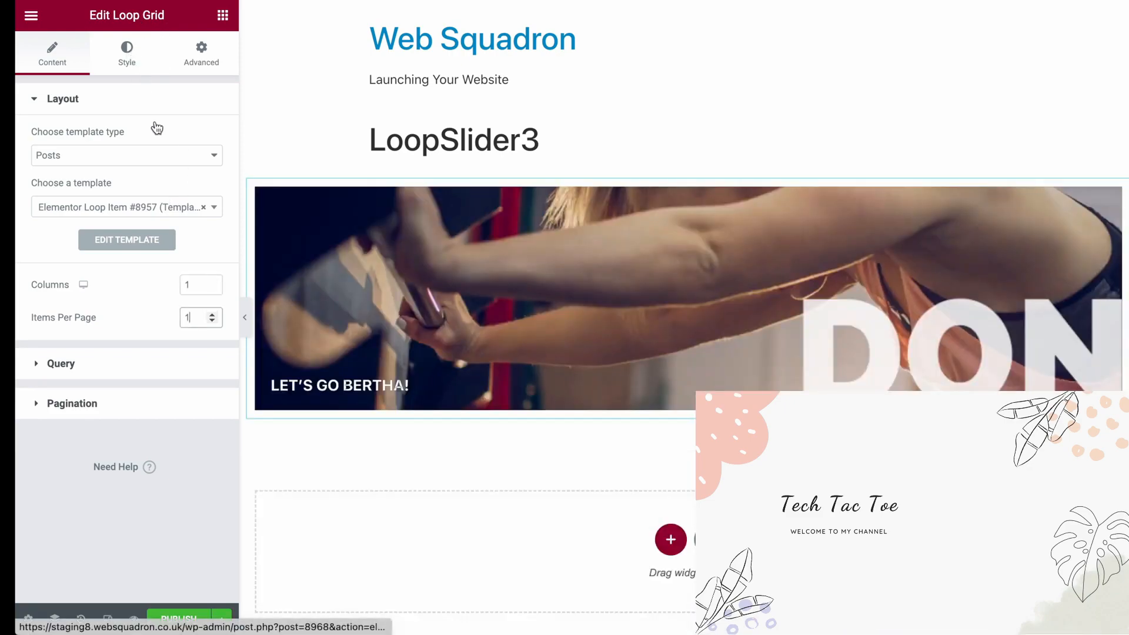
Set the query's exclude offset to 2 for the LoopSlider3 Loop Grid
click(119, 363)
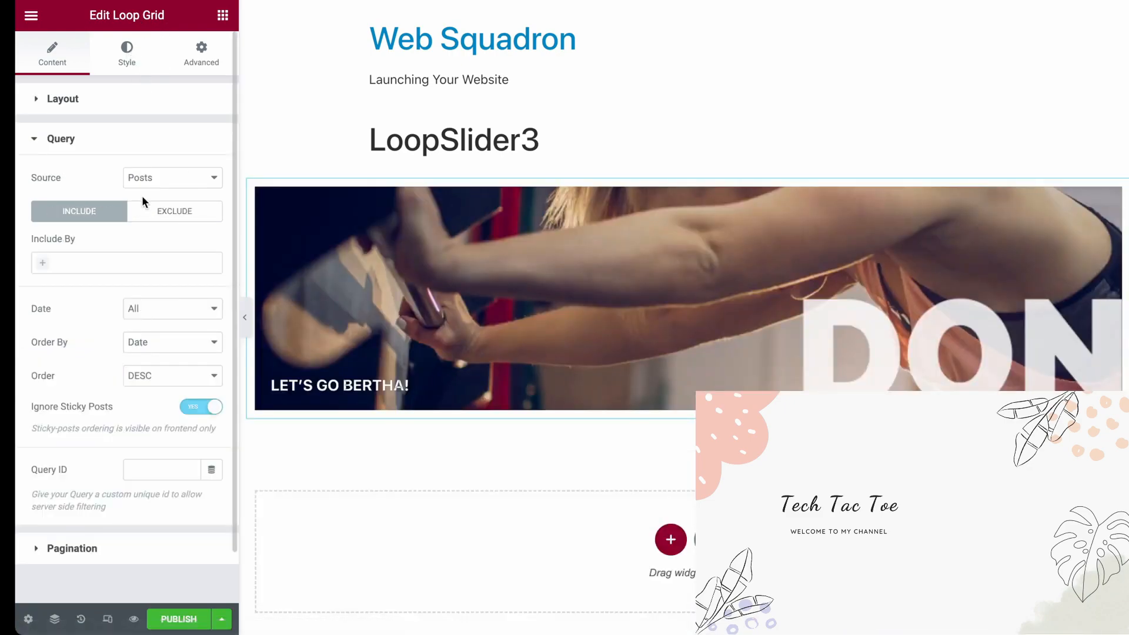
click(179, 215)
double_click(183, 357)
text(2)
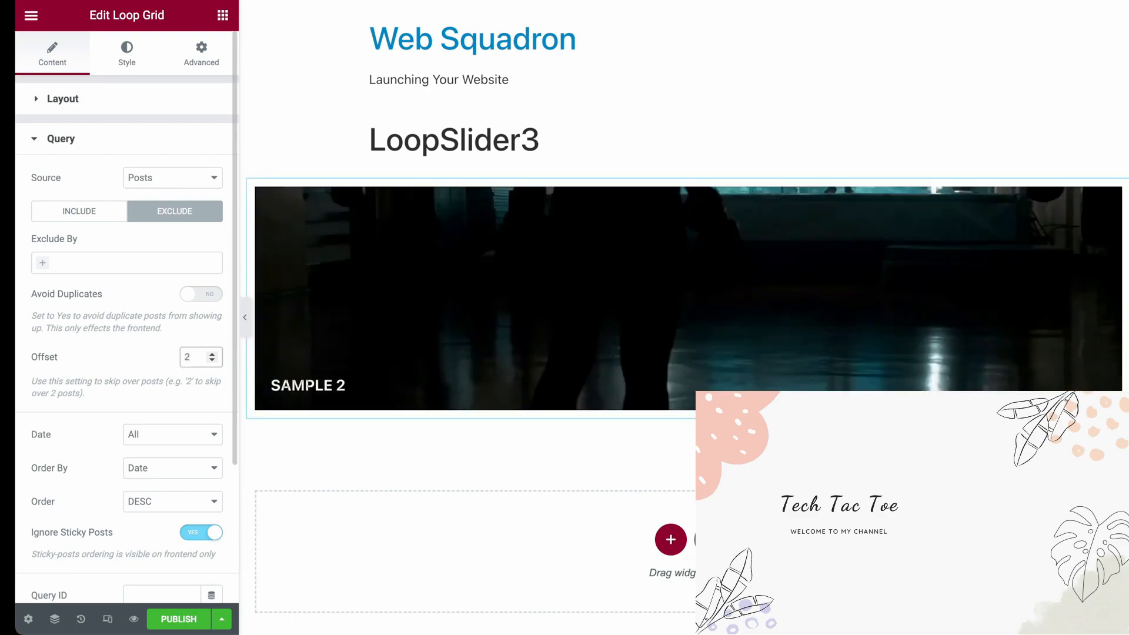
Publish the LoopSlider3 section and create a new Section template named LoopSlider4
key(ctrl+s)
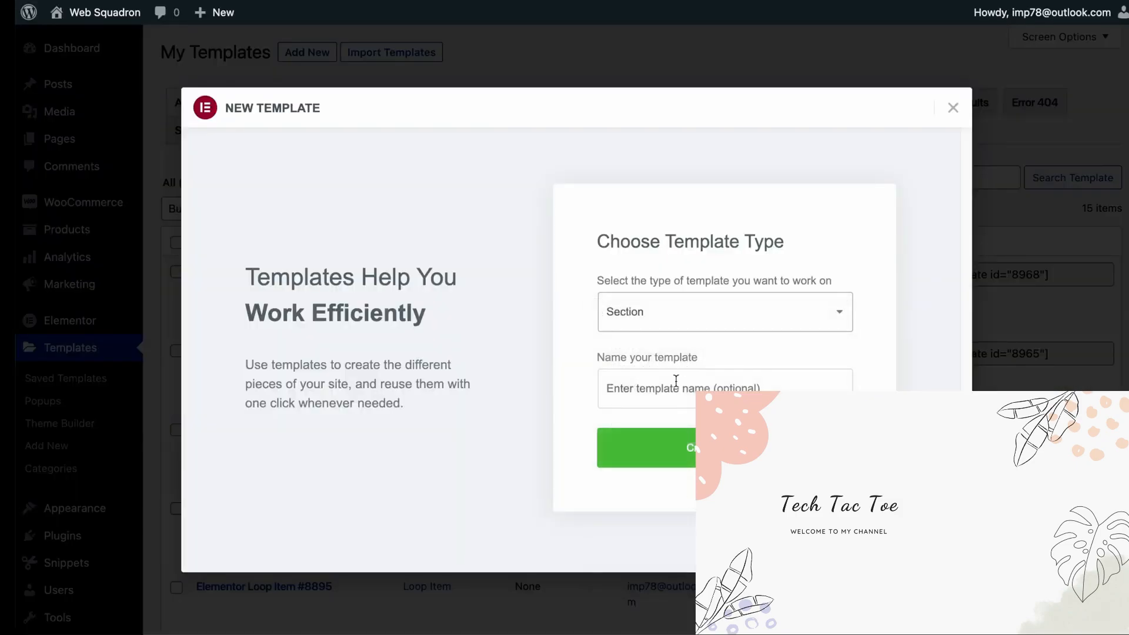
click(680, 385)
click(691, 510)
key(BackSpace)
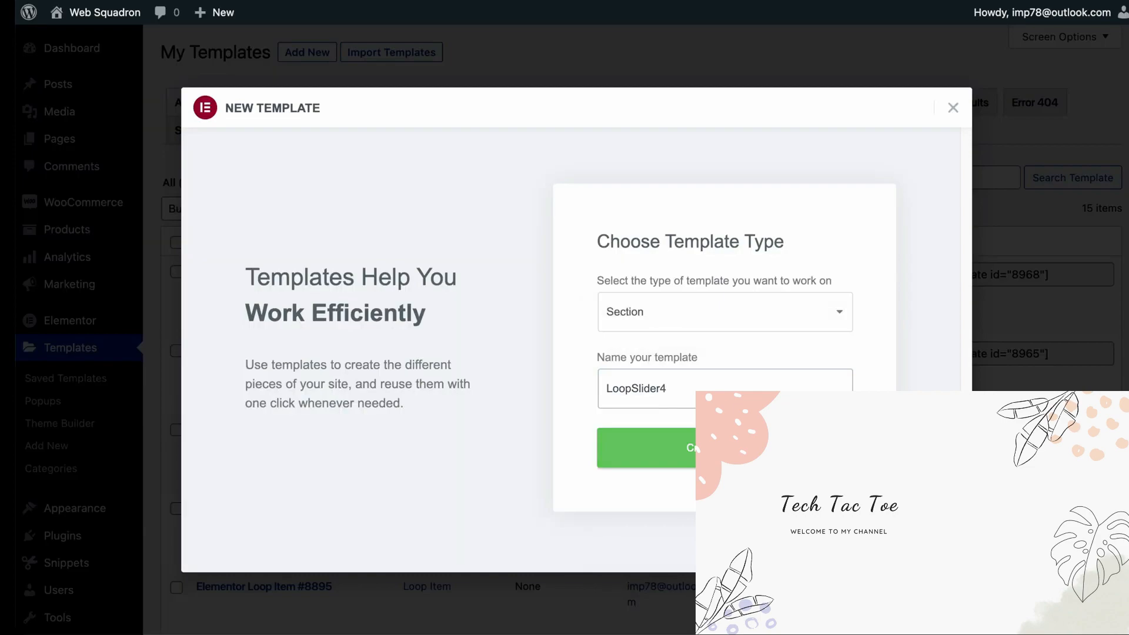
click(695, 449)
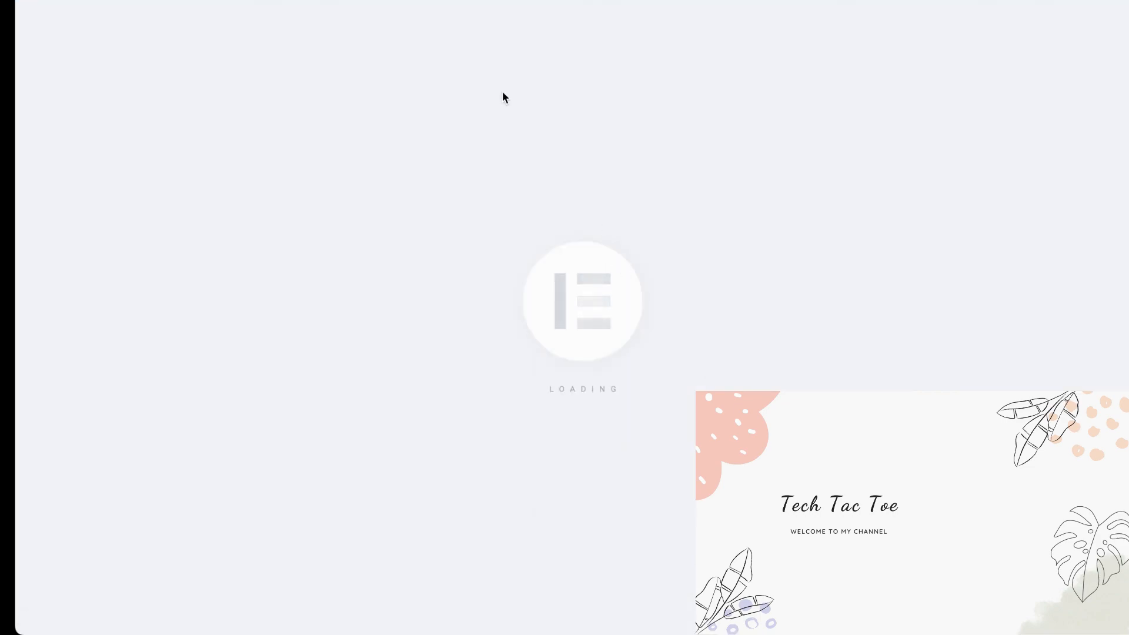
Dismiss the template library and add a Loop Grid widget to the LoopSlider4 section
click(959, 46)
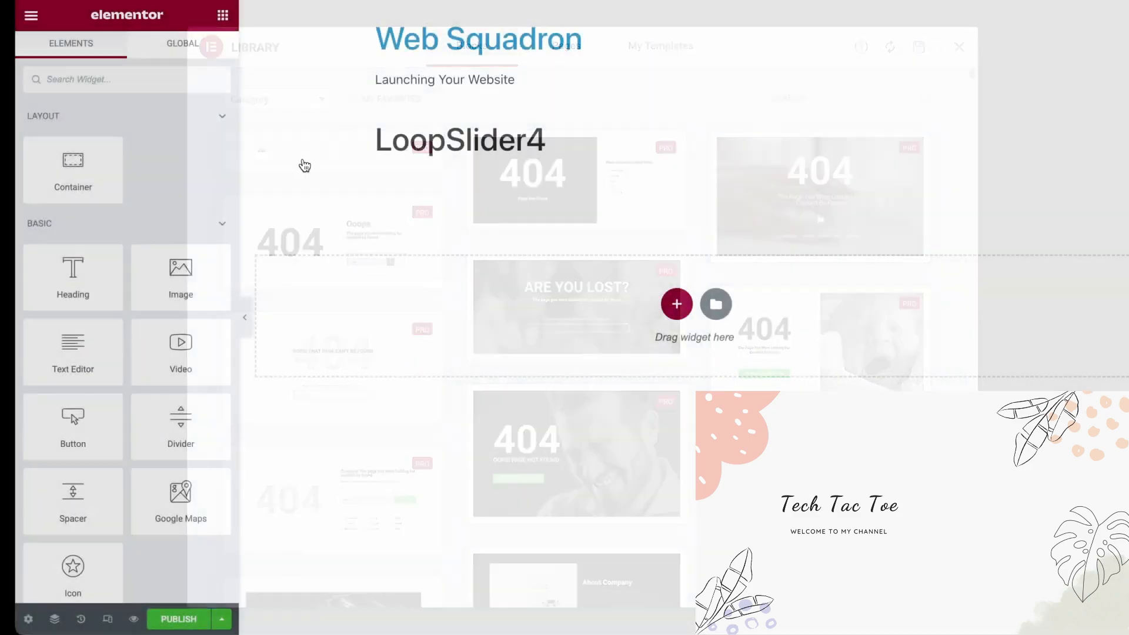
click(180, 84)
text(loop)
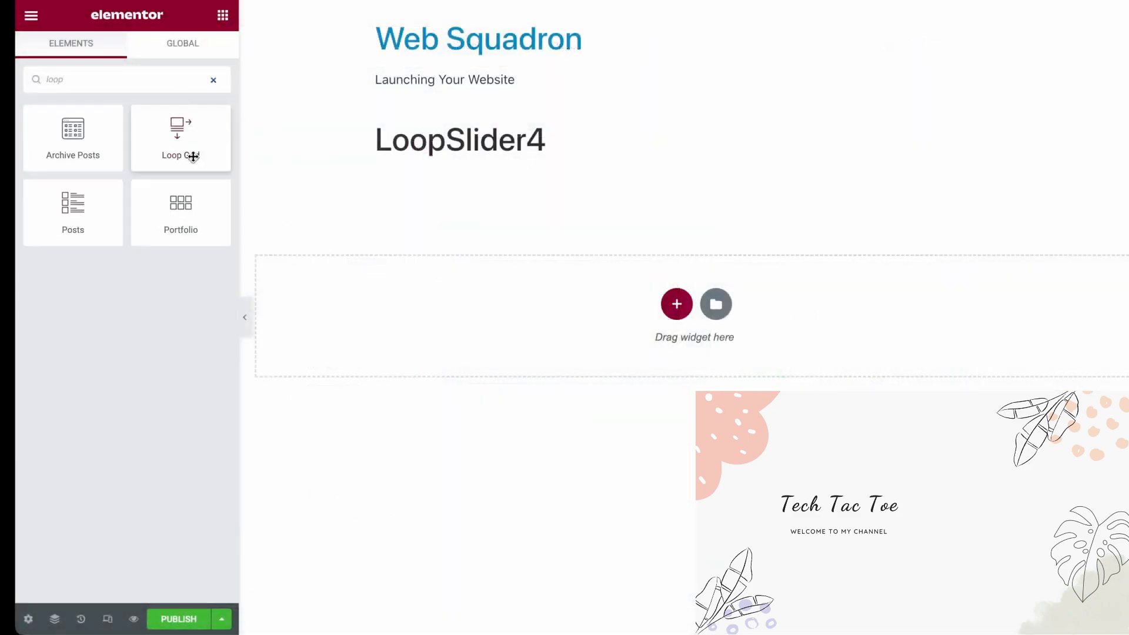
drag(193, 156, 570, 317)
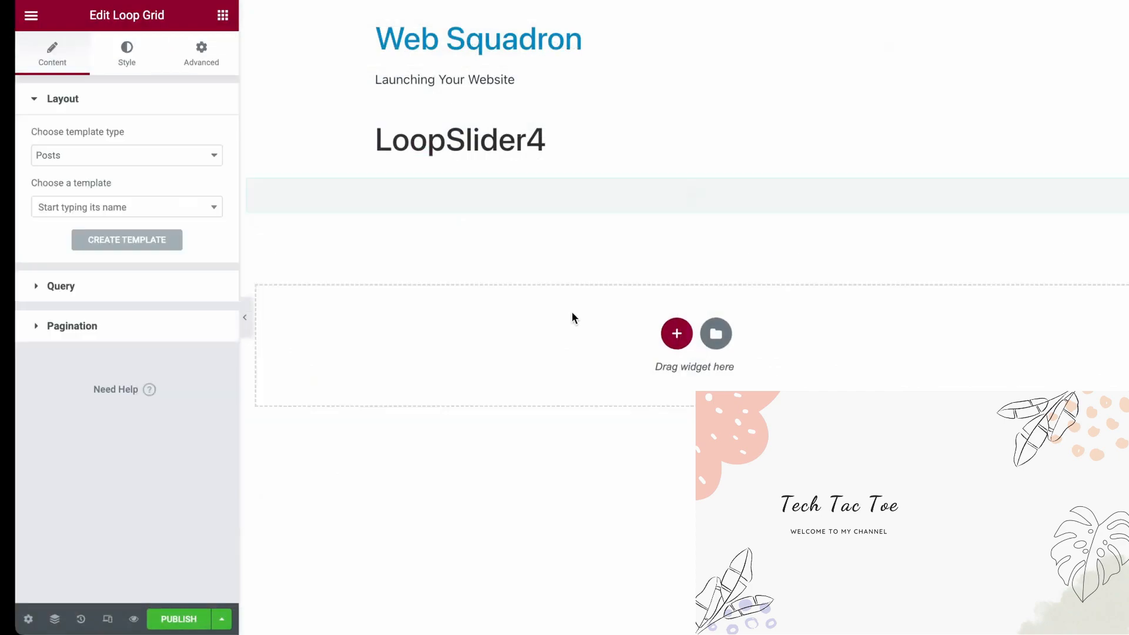
Assign Elementor Loop Item #8957 to the LoopSlider4 Loop Grid, and set it to 1 column and 1 item per page
click(160, 216)
text(8957)
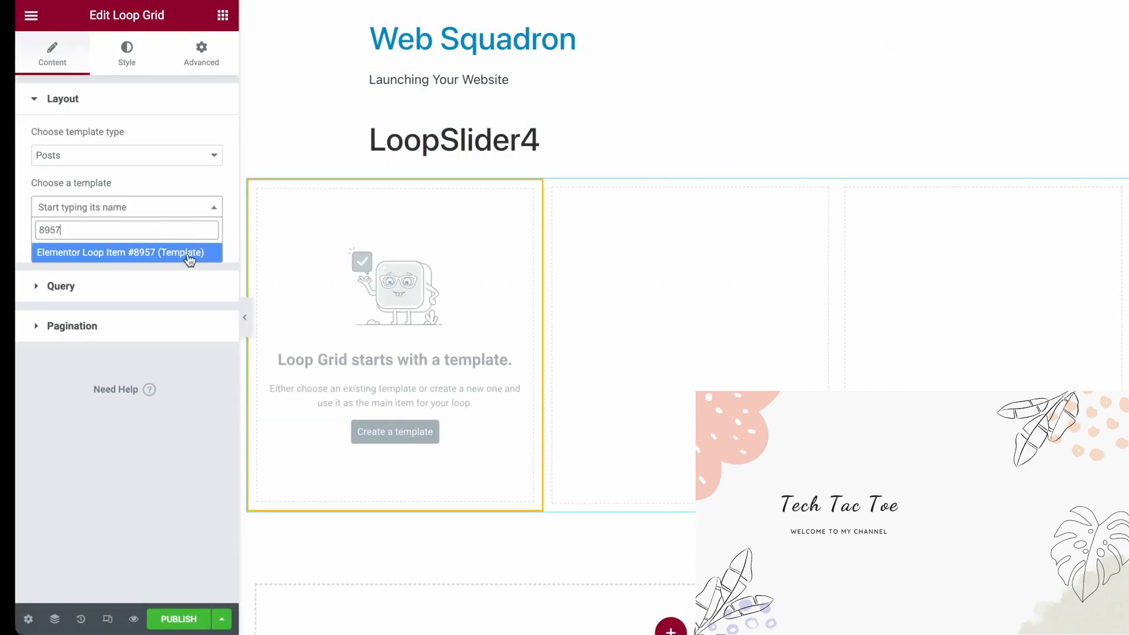
click(189, 254)
drag(191, 284, 166, 267)
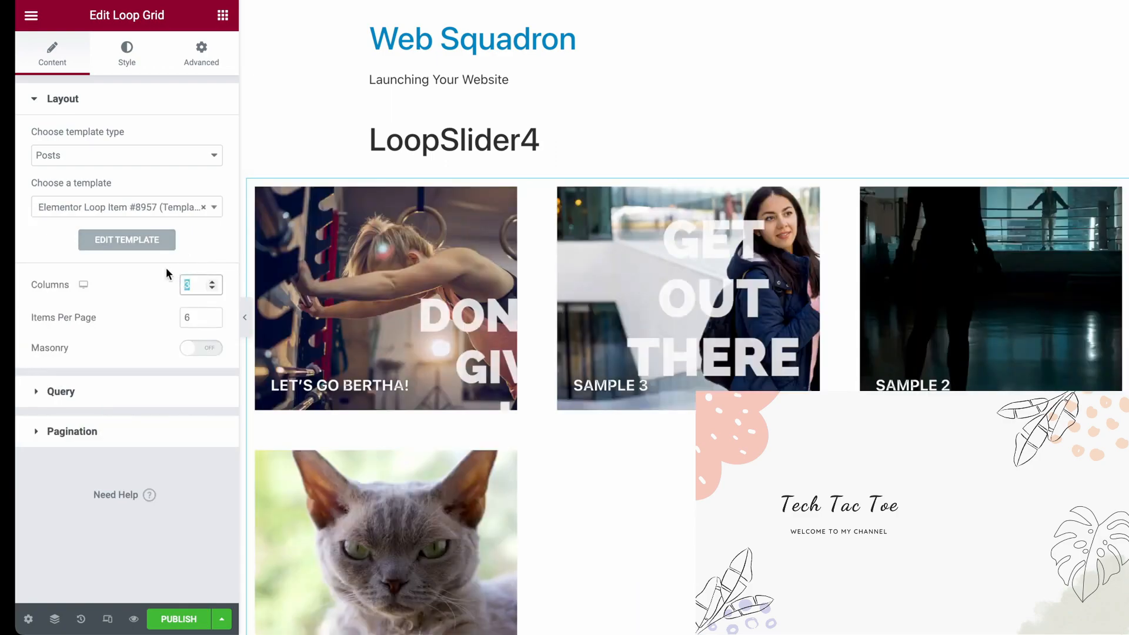
text(1)
key(Tab)
text(1)
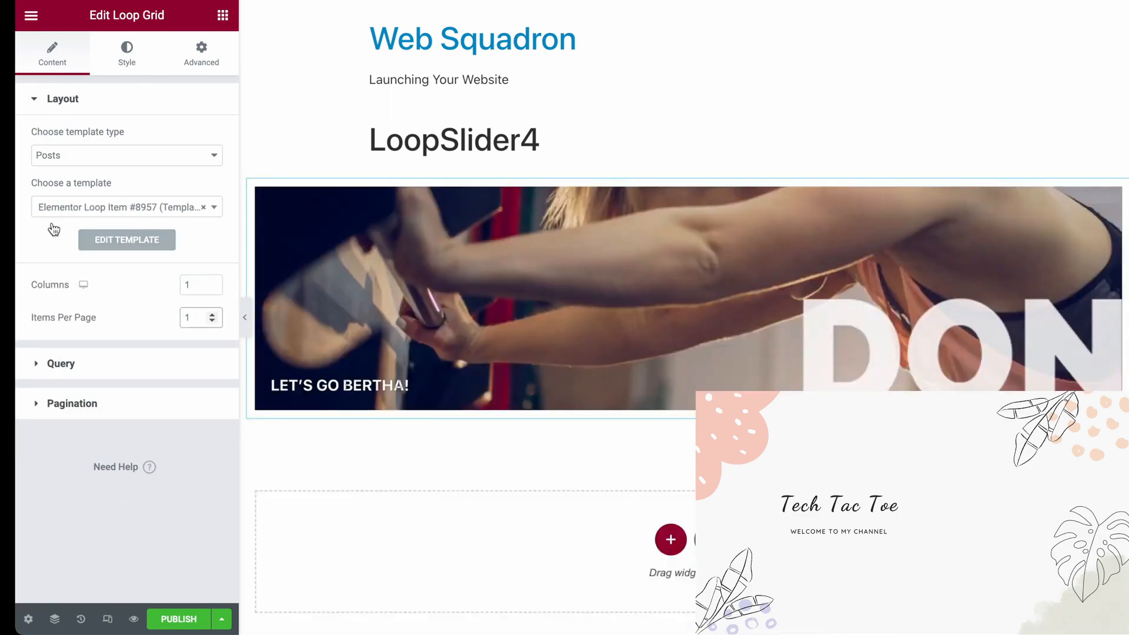
Set the query's exclude offset to 3 for the LoopSlider4 Loop Grid and publish the section
click(103, 368)
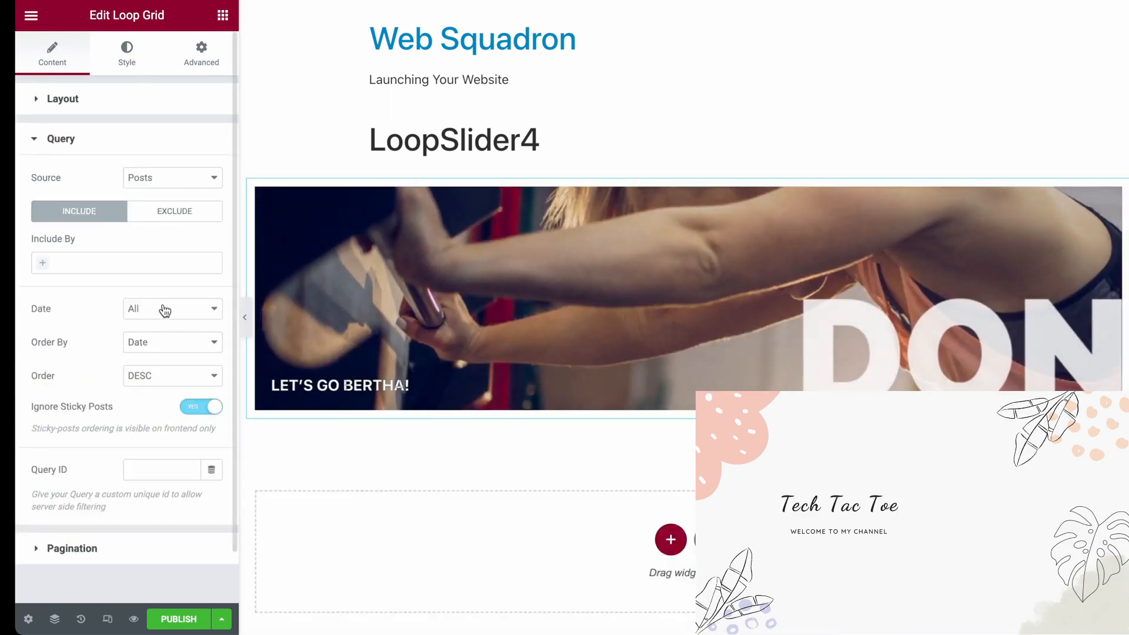
click(191, 216)
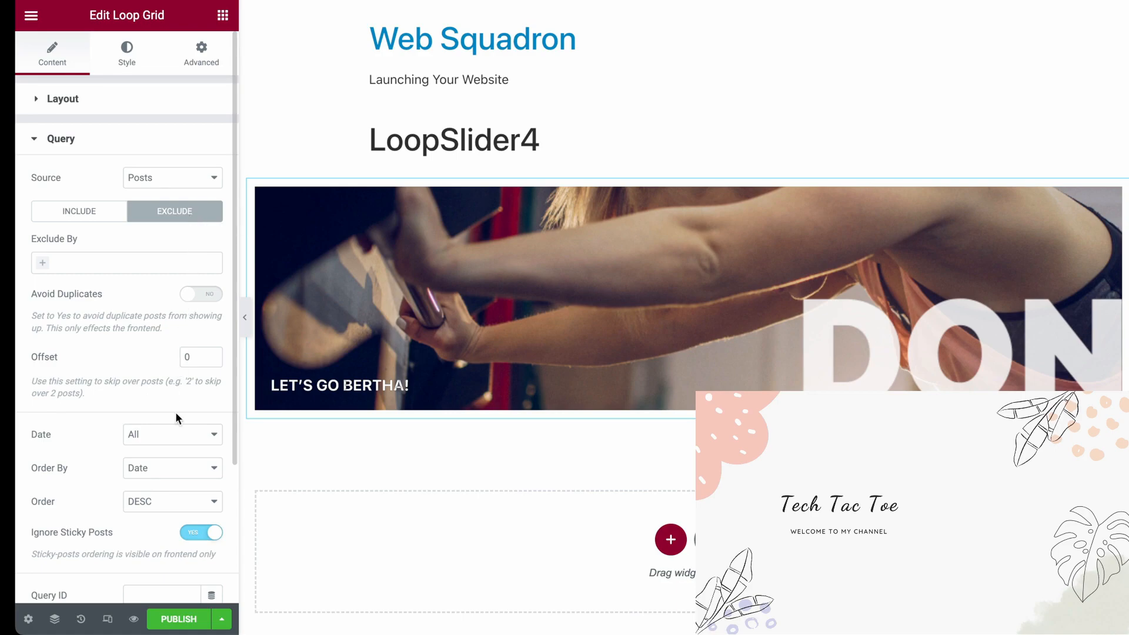
double_click(176, 355)
text(3)
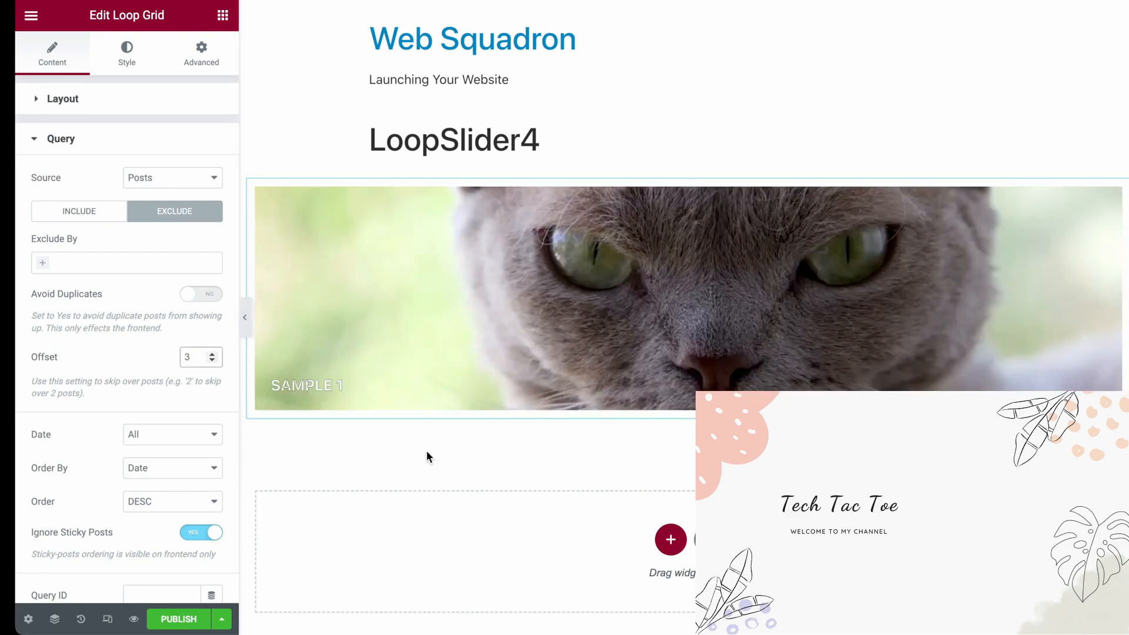
click(180, 621)
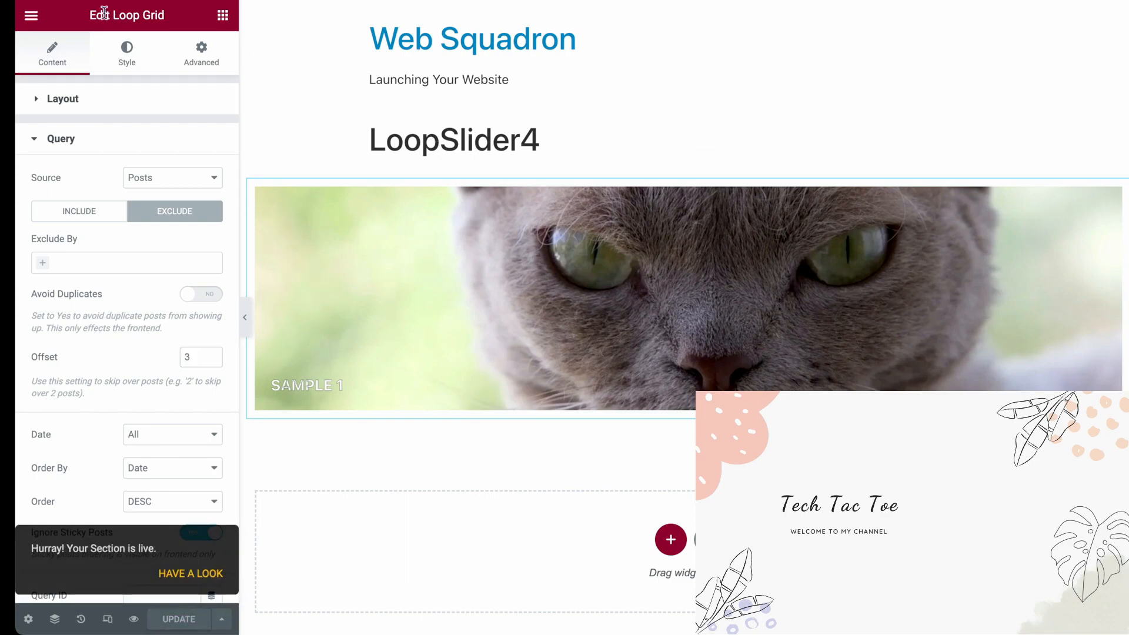
Open the WordPress dashboard and go to the Saved Templates list
click(750, 1)
key(Return)
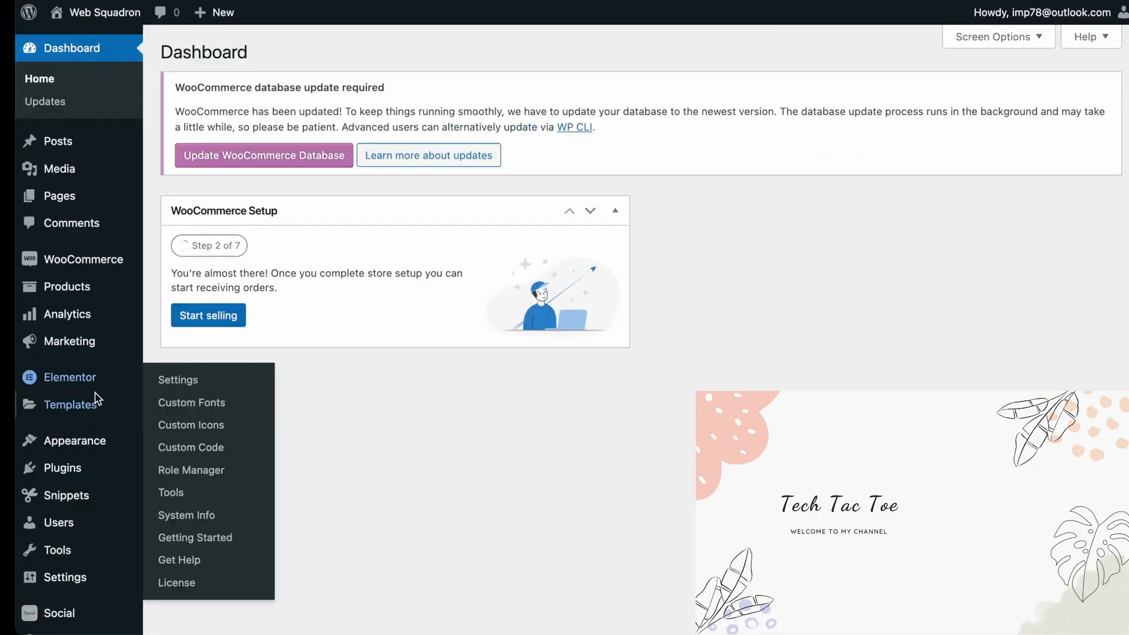
mouse_move(102, 417)
click(184, 409)
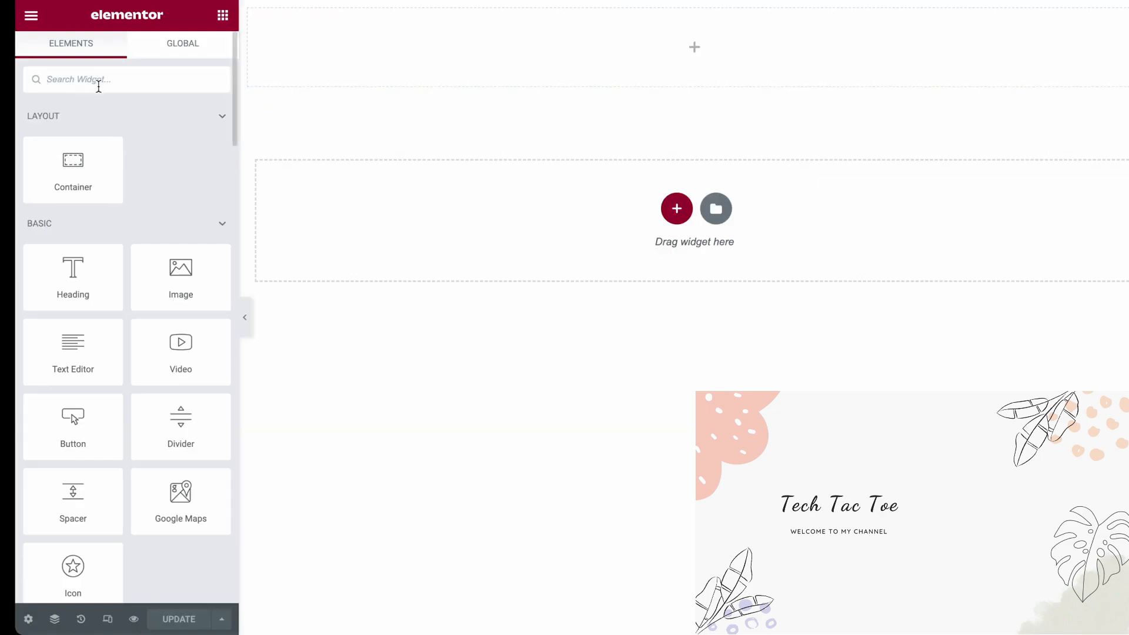
Add a Testimonial Carousel widget to the page's empty container and delete all its slides except the first
text(test)
drag(189, 144, 509, 75)
click(210, 242)
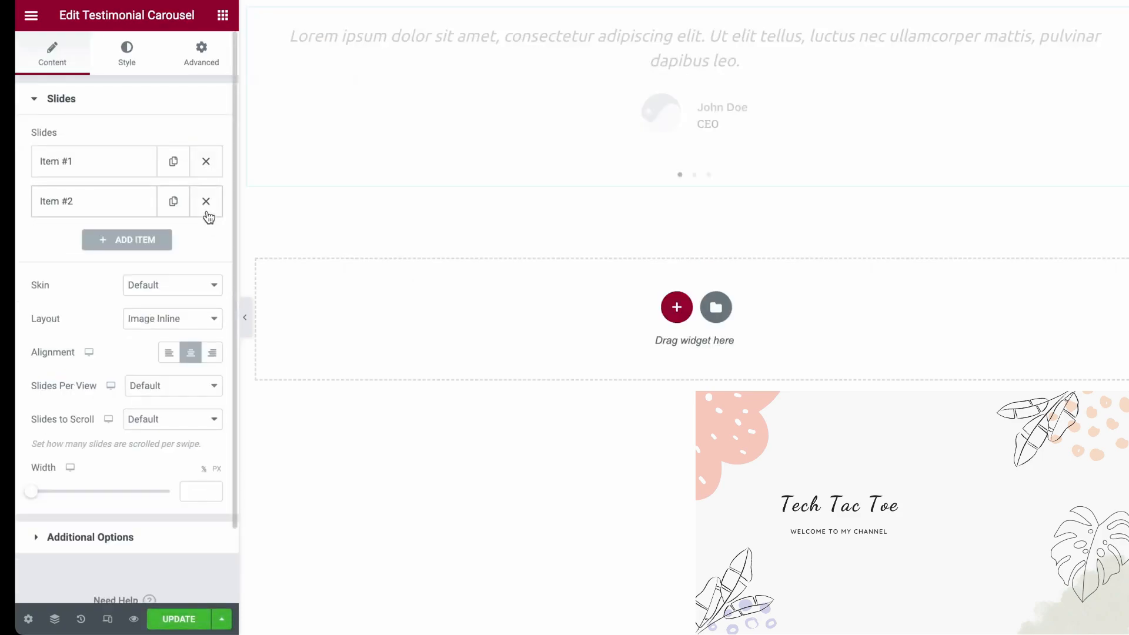
click(208, 203)
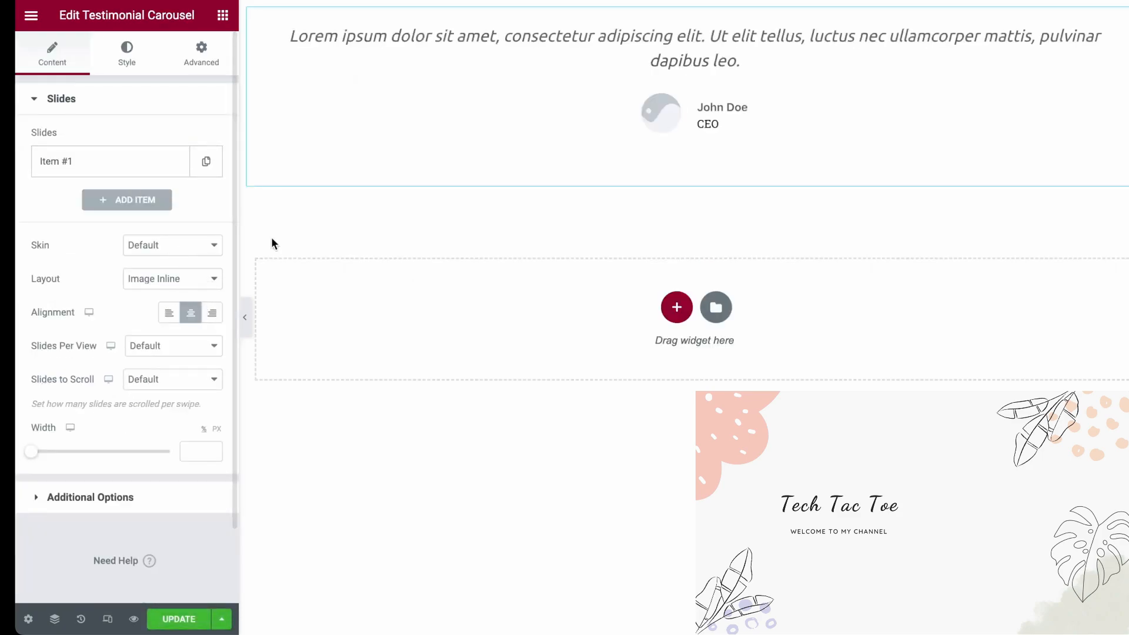
Clear the title, name, content text and placeholder image of the carousel's first slide
click(103, 168)
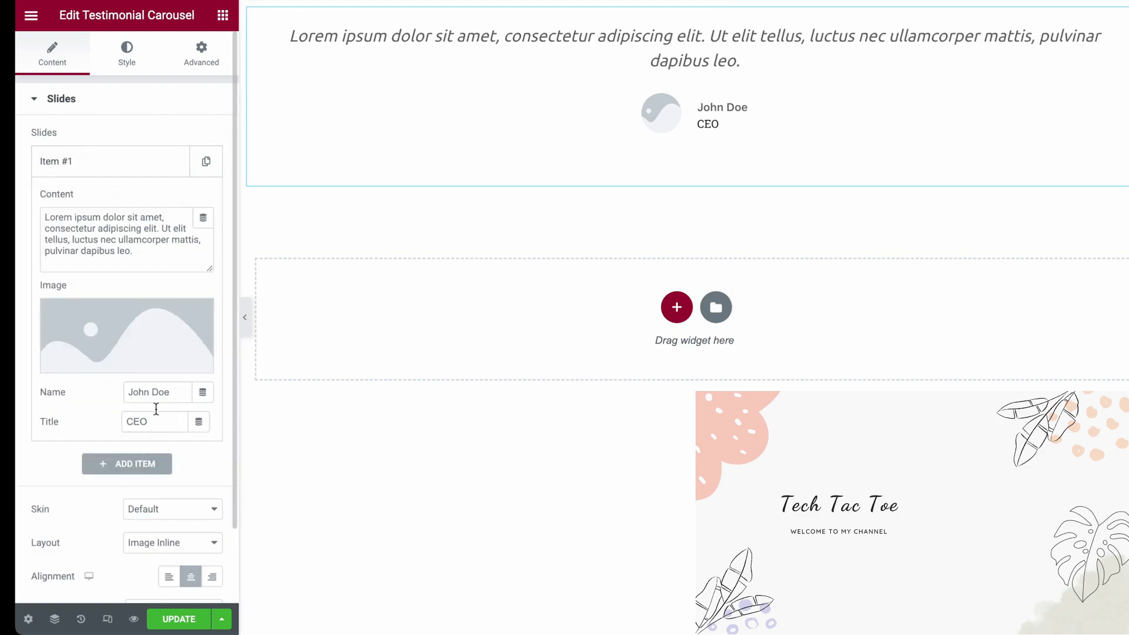
drag(164, 421, 44, 402)
key(BackSpace)
drag(170, 392, 66, 397)
key(BackSpace)
drag(136, 253, 8, 209)
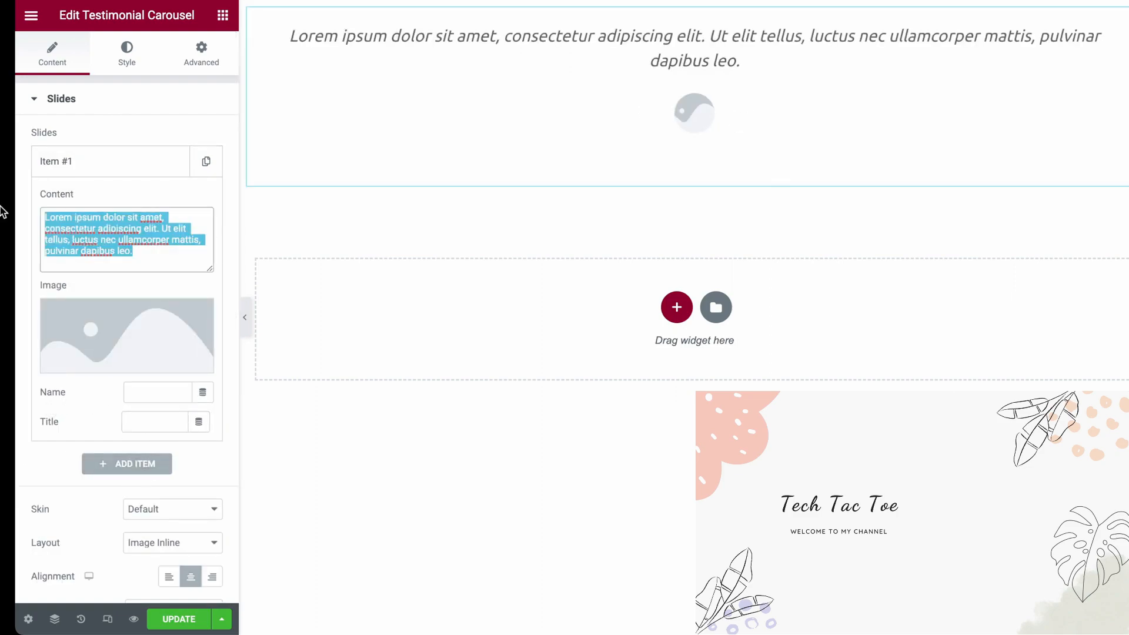
key(BackSpace)
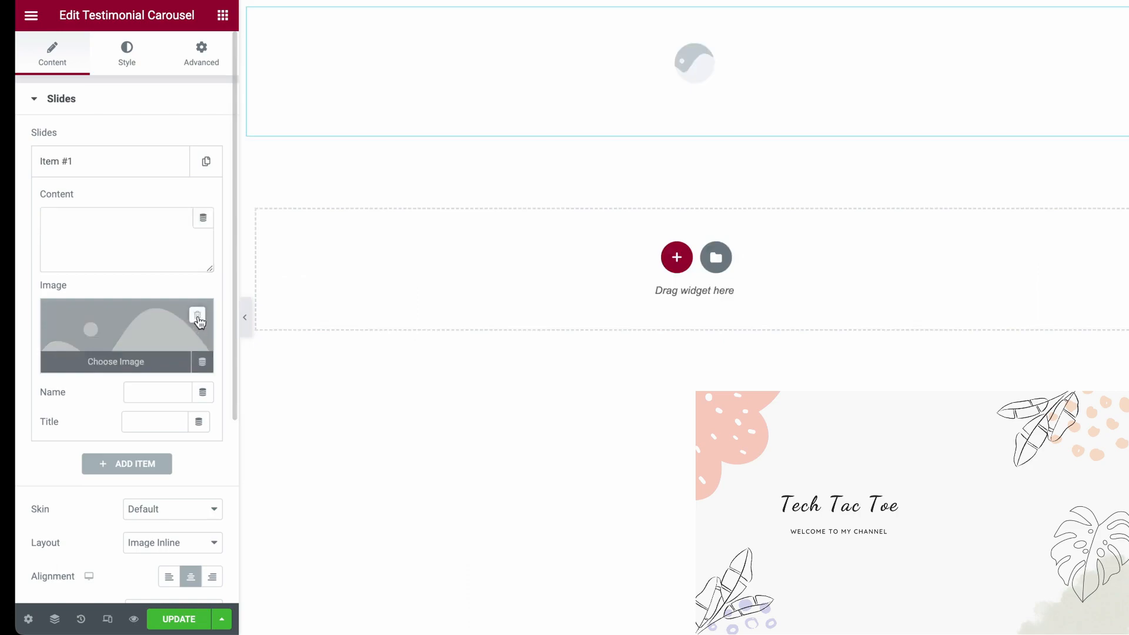
click(198, 315)
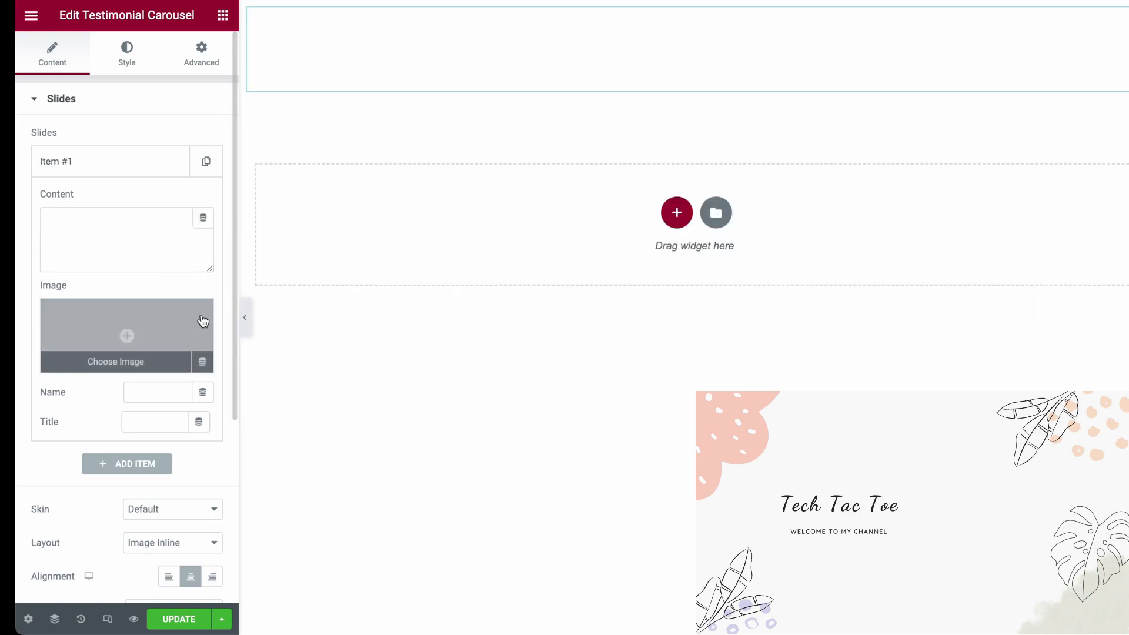
Paste the shortcode [elementor-template id="8956"] into the first slide's content and collapse the slide
click(65, 223)
text([elementor-template id="8956"])
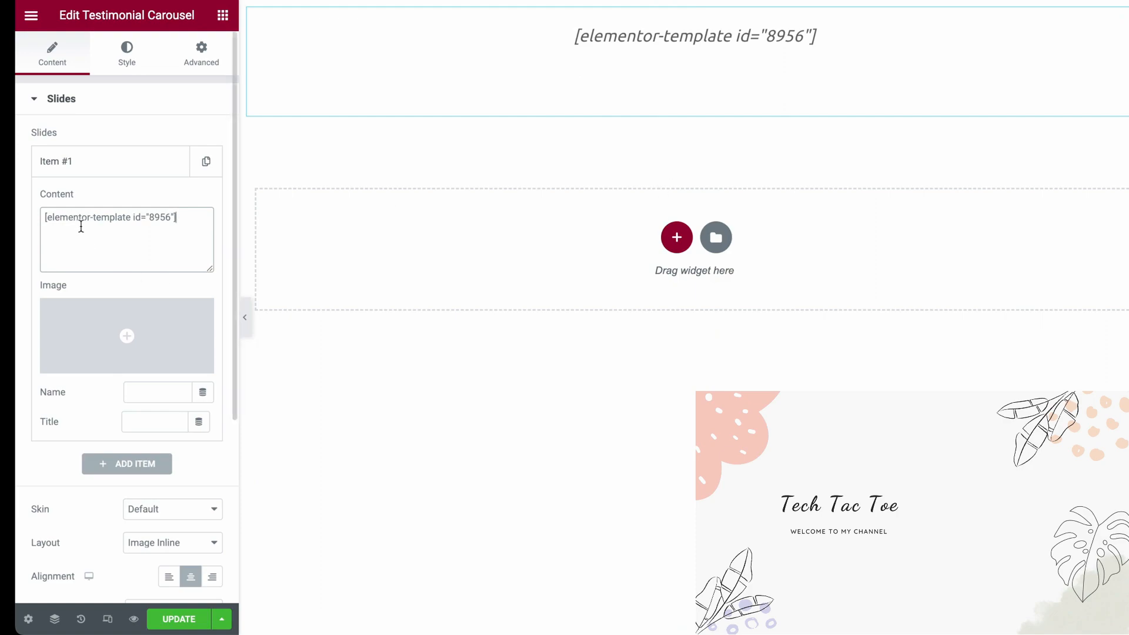
click(121, 175)
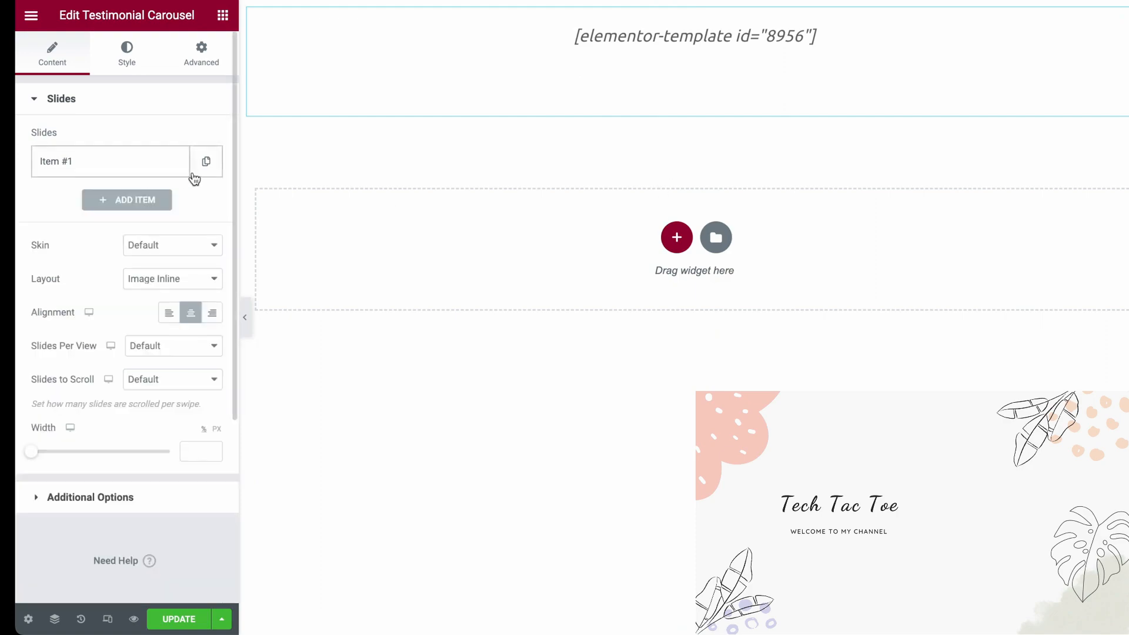
click(131, 200)
click(123, 284)
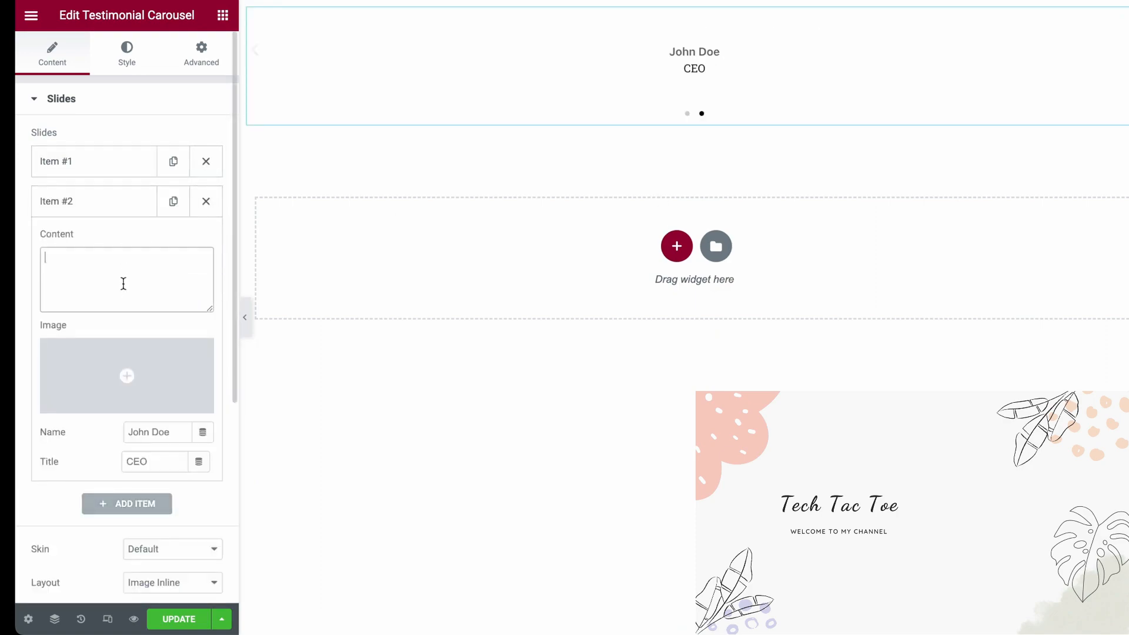
click(212, 204)
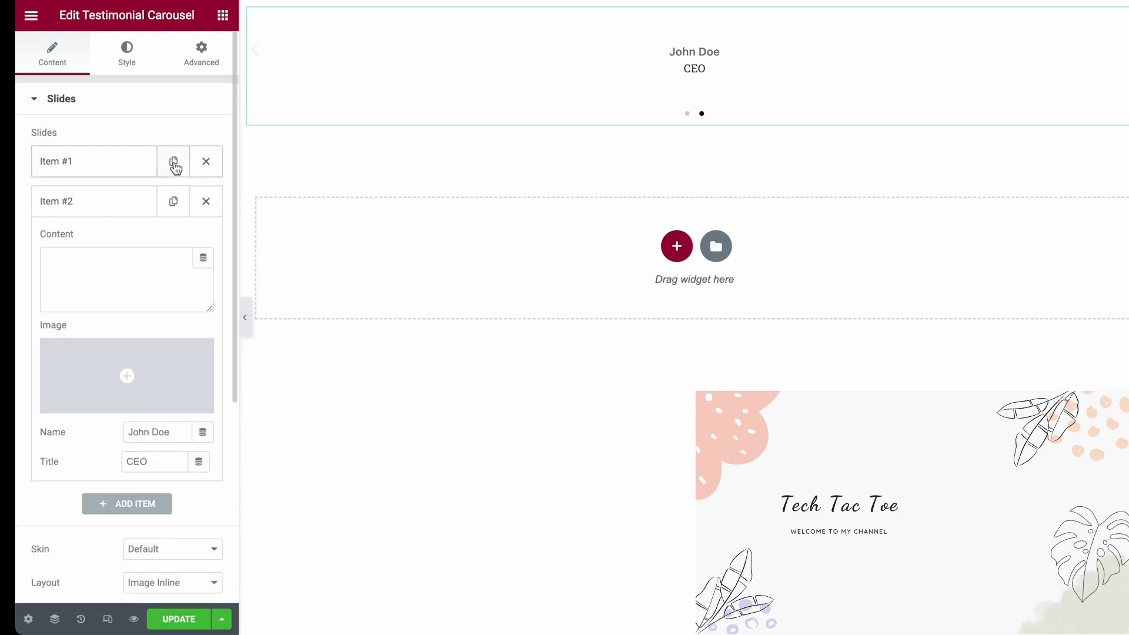
click(203, 201)
Duplicate the first slide three times to give the carousel four slides
click(202, 167)
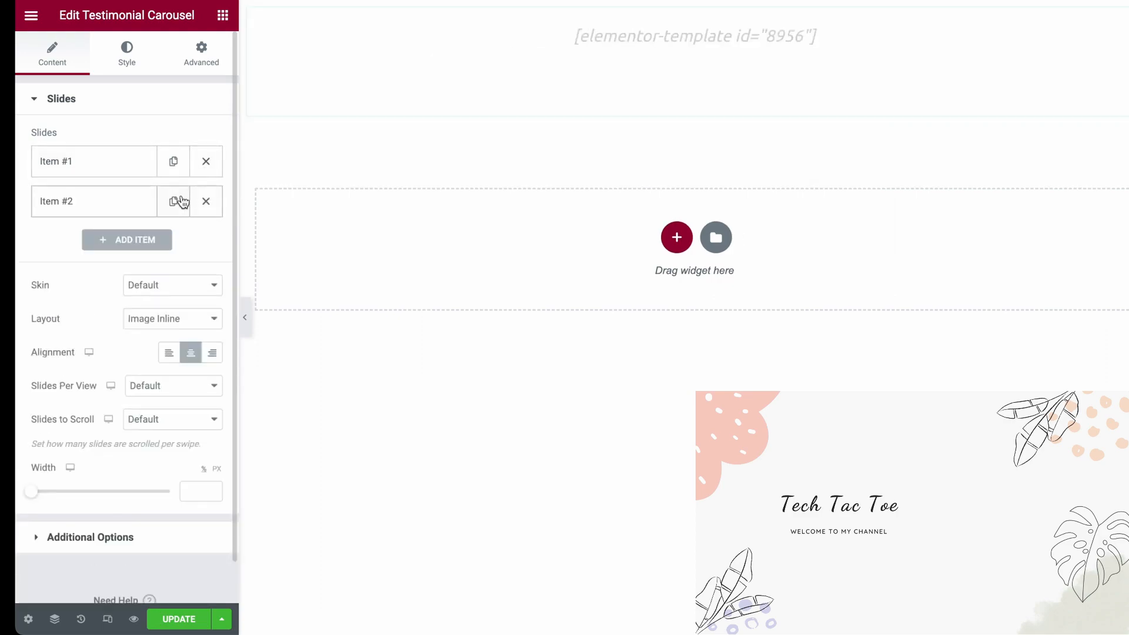
click(180, 202)
click(177, 239)
Replace the second slide's content with the shortcode [elementor-template id="8965"]
click(101, 205)
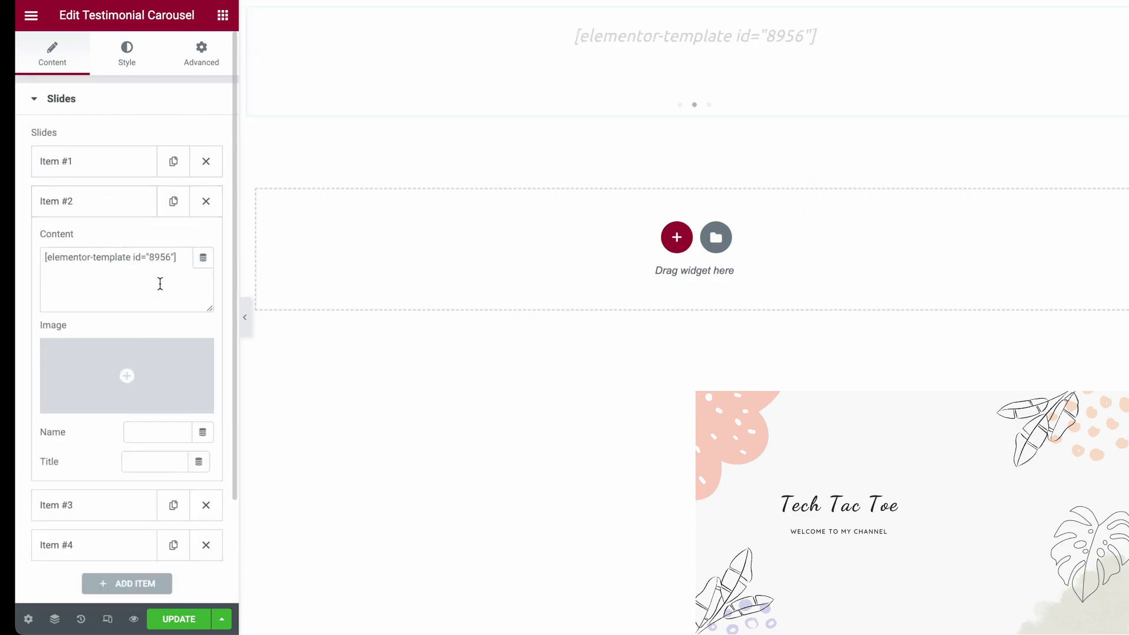
triple_click(146, 281)
text([elementor-template id="8965"])
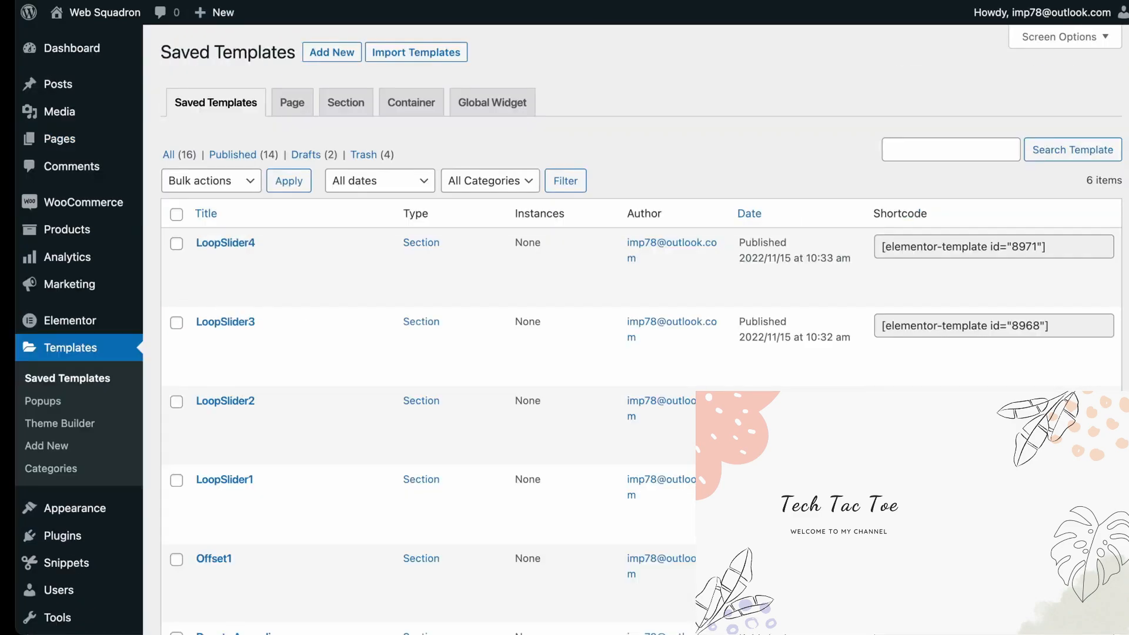
Copy LoopSlider3's shortcode [elementor-template id="8968"] from Saved Templates and paste it over the third slide's content
click(994, 326)
key(ctrl+c)
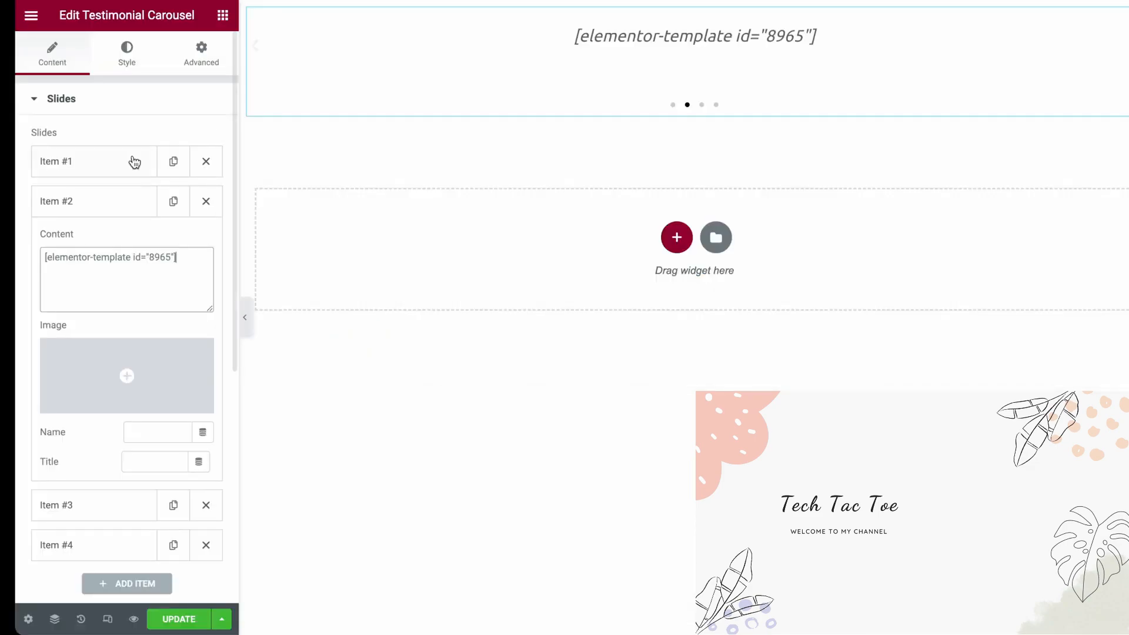
click(100, 463)
triple_click(117, 297)
key(ctrl+v)
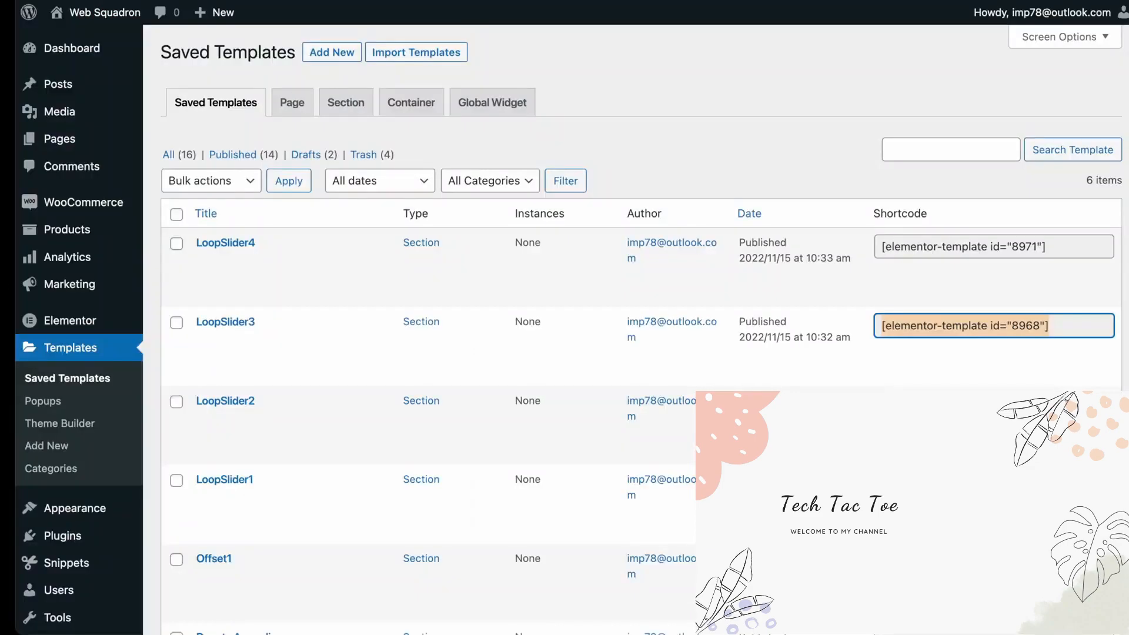
Copy LoopSlider4's shortcode [elementor-template id="8971"] from Saved Templates, paste it over the fourth slide's content, and collapse the slide
click(994, 246)
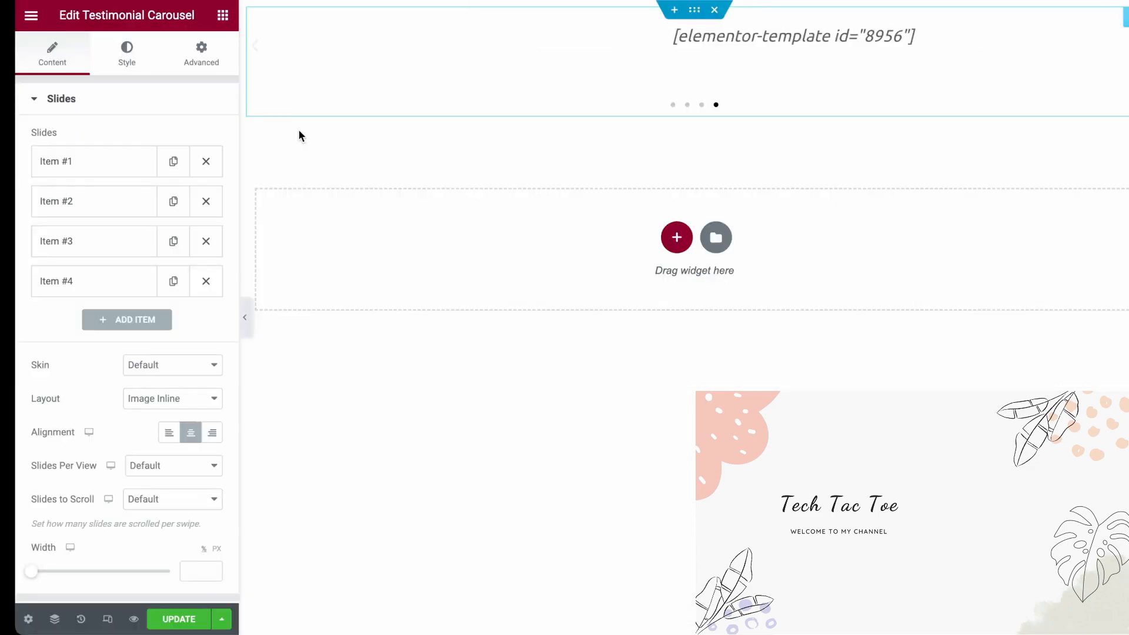
triple_click(189, 341)
key(ctrl+v)
scroll(106, 353, down, 1)
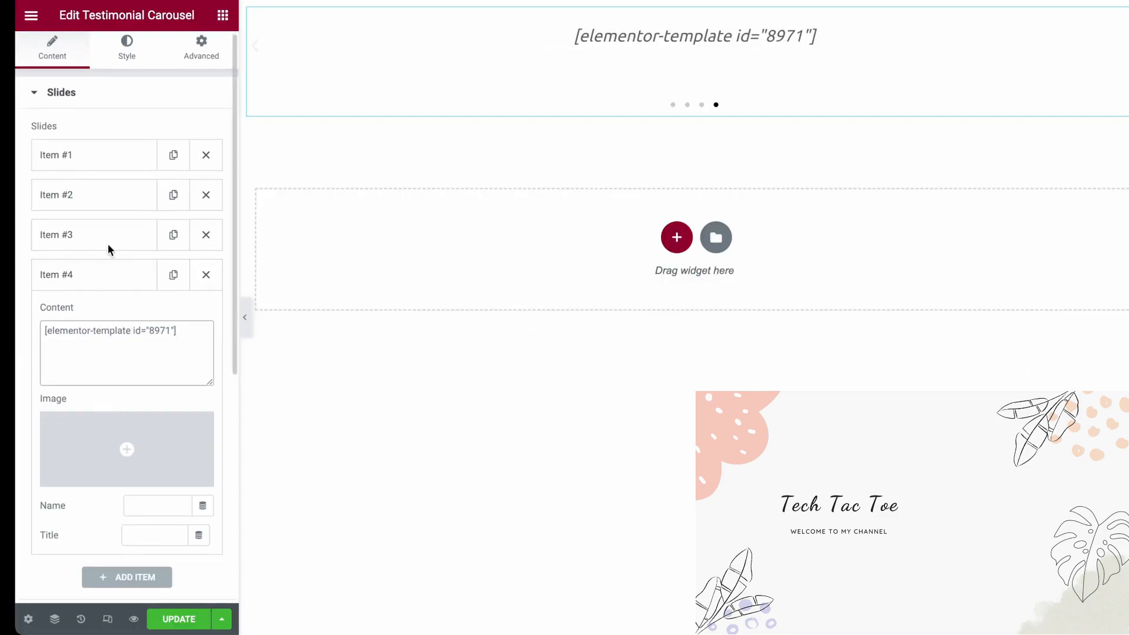
click(121, 281)
Keep the carousel's Default skin and set it to show 3 slides per view and scroll 1 slide at a time
scroll(146, 372, down, 2)
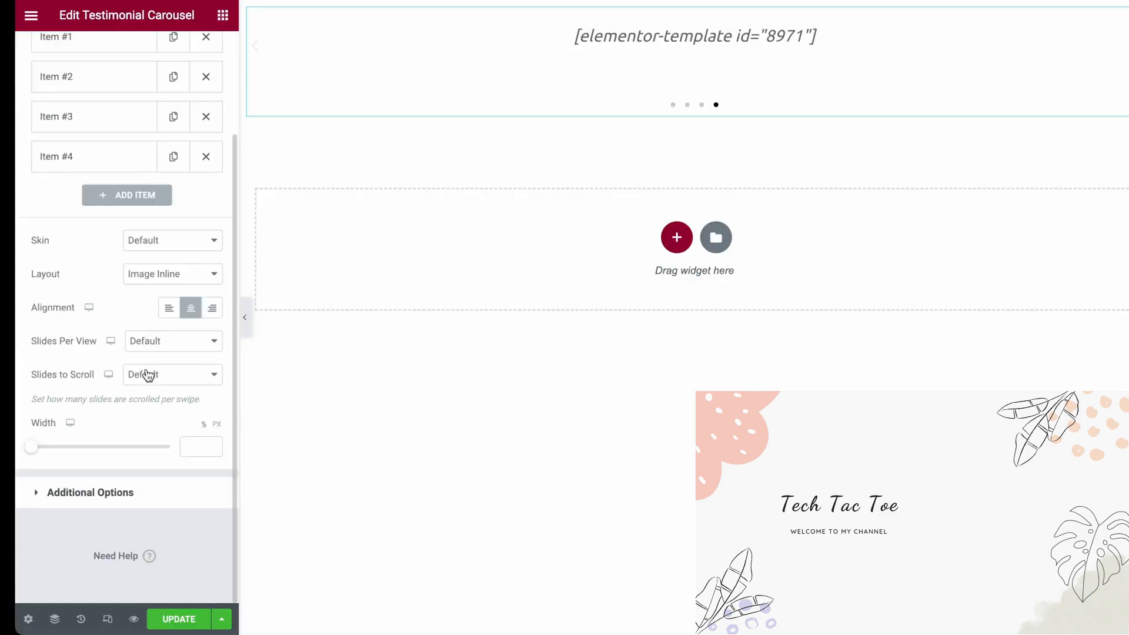
click(180, 244)
click(177, 240)
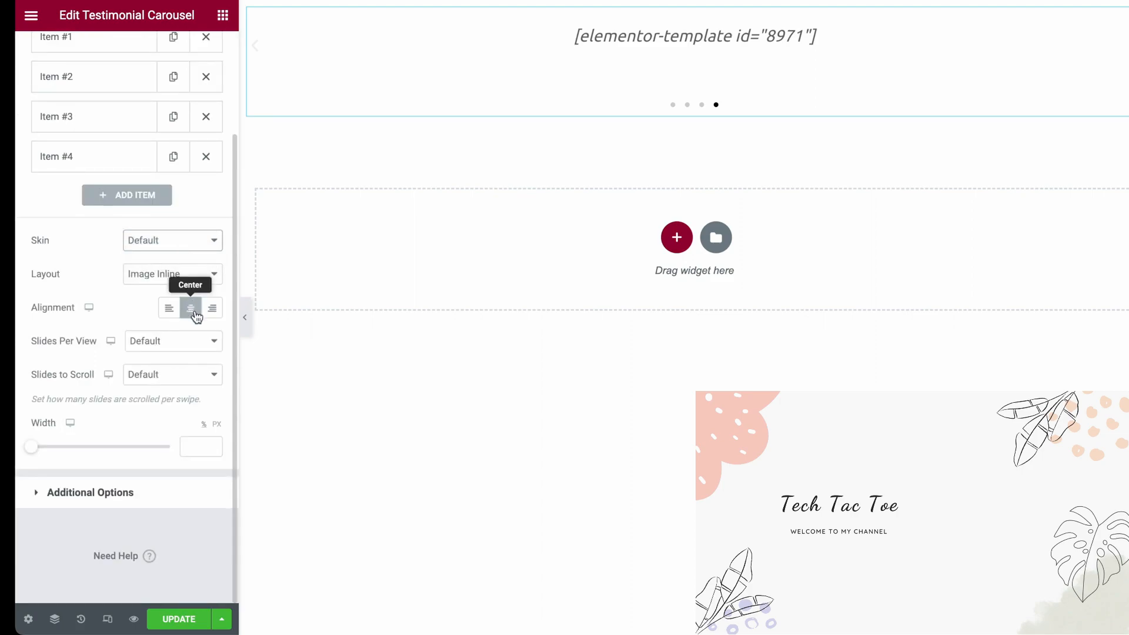
click(187, 346)
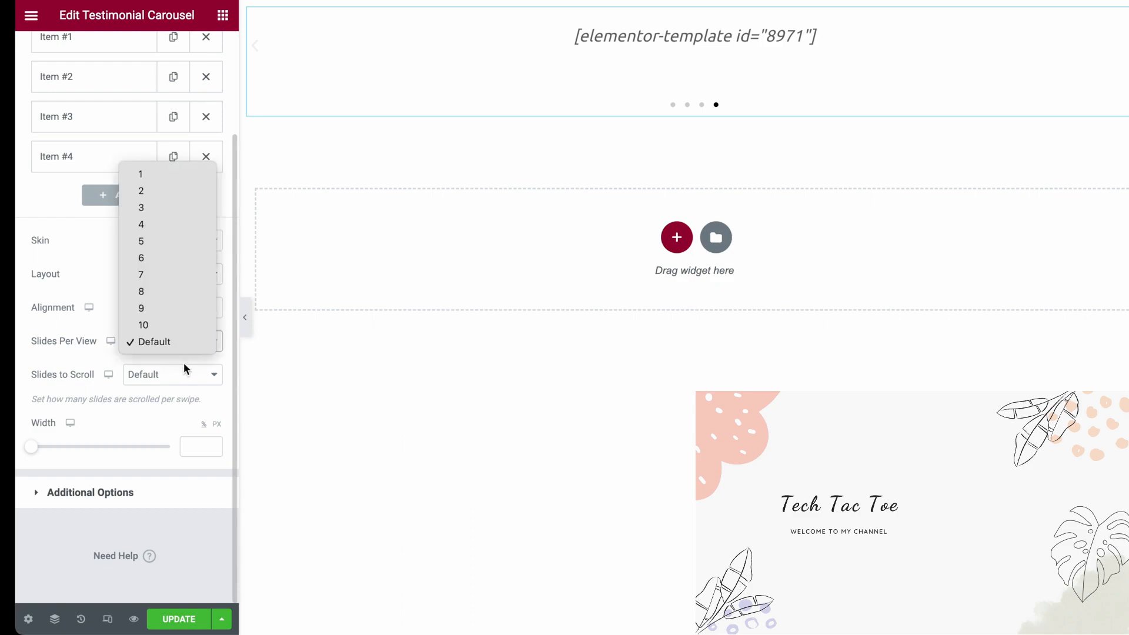
click(179, 208)
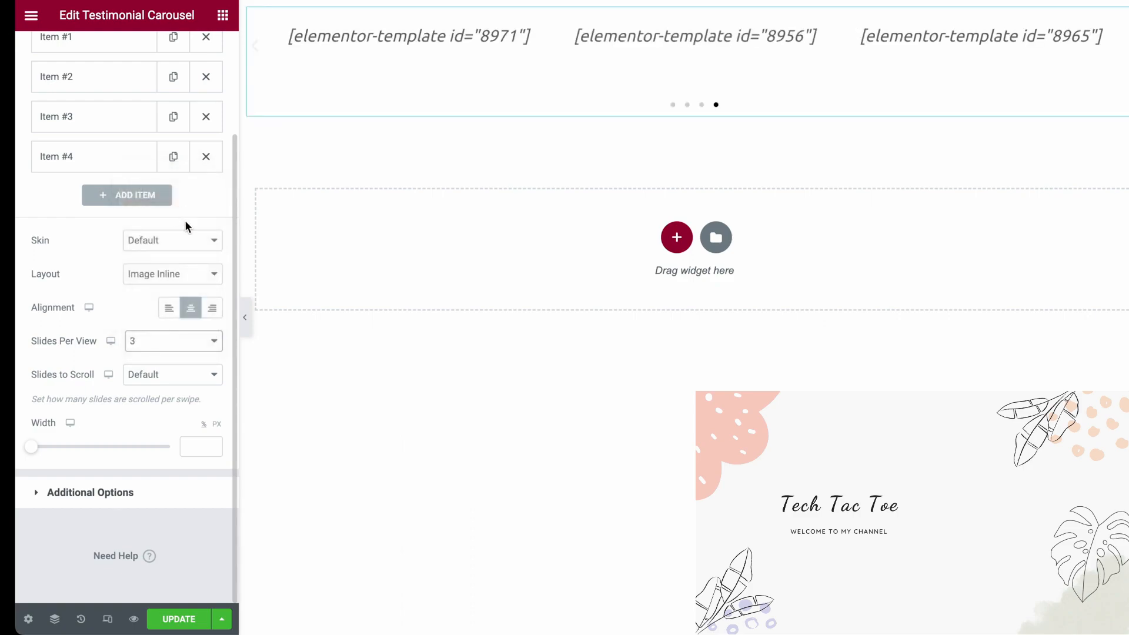
click(169, 375)
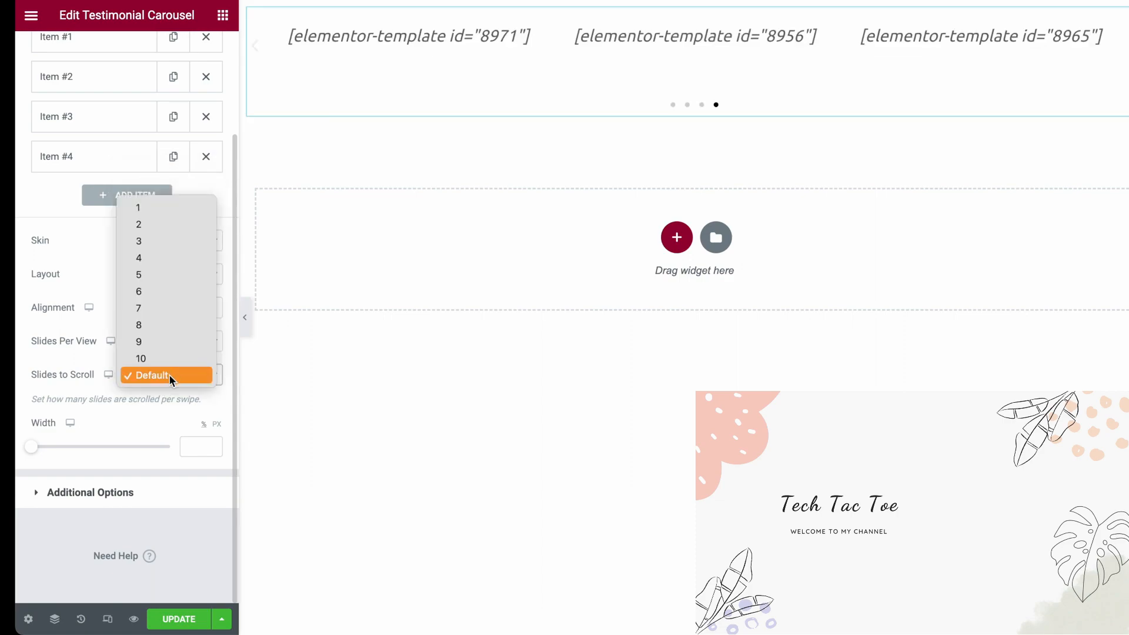
click(170, 209)
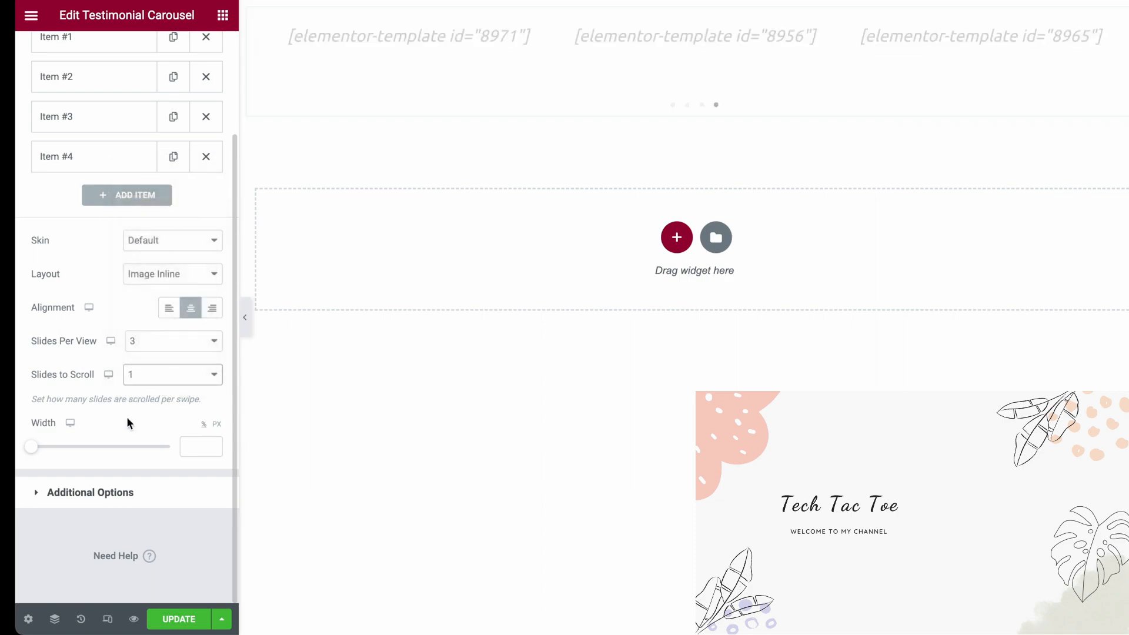
Hide the carousel's navigation arrows and set its pagination to None
click(99, 494)
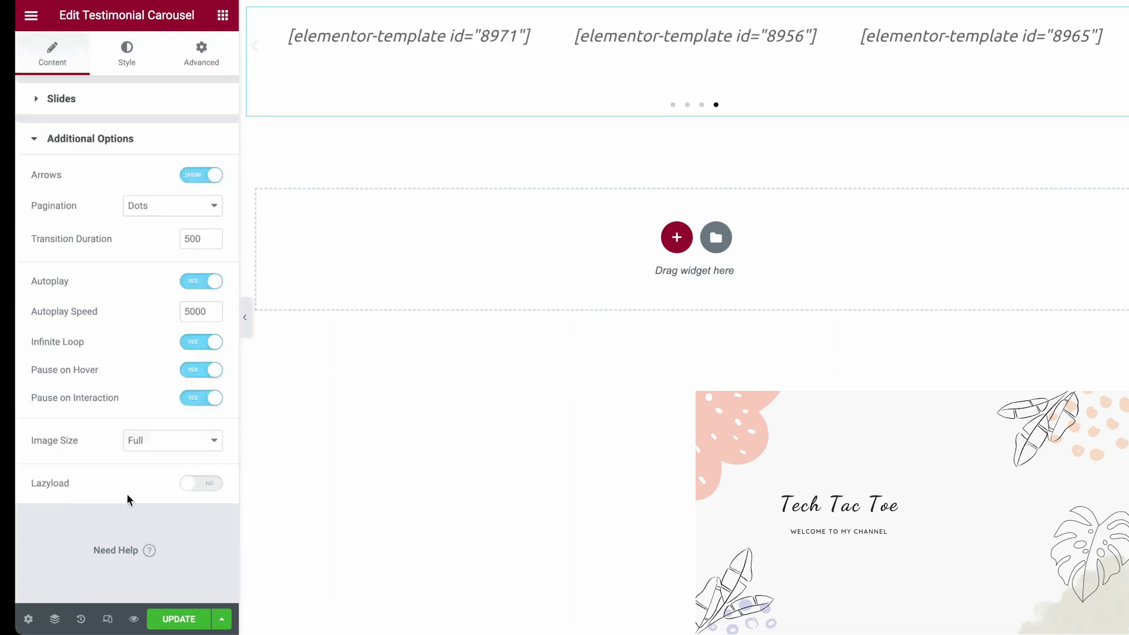
click(201, 174)
click(186, 209)
click(183, 191)
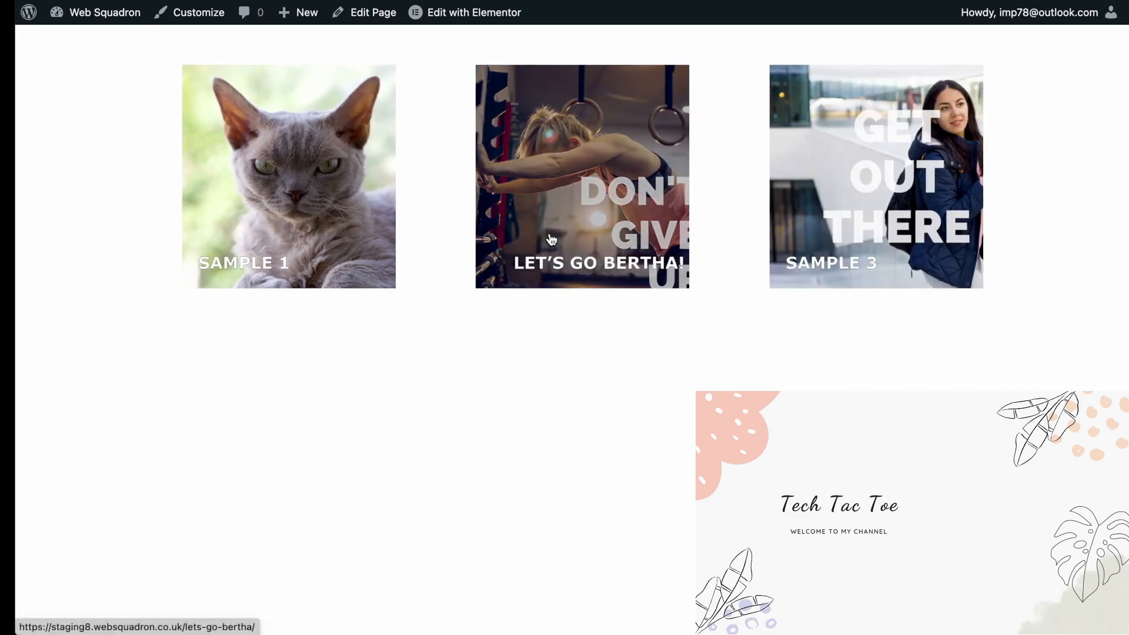
Test the "Let's go Bertha!" card link on the published page, examine the linked post, and return to the slider
click(584, 223)
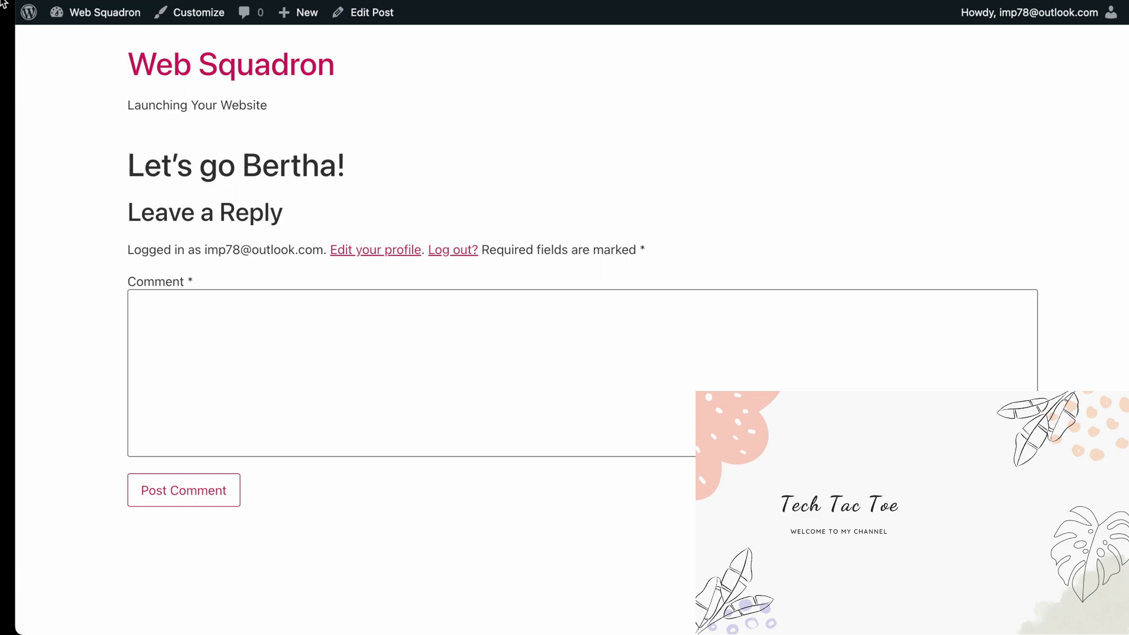
key(super+Left)
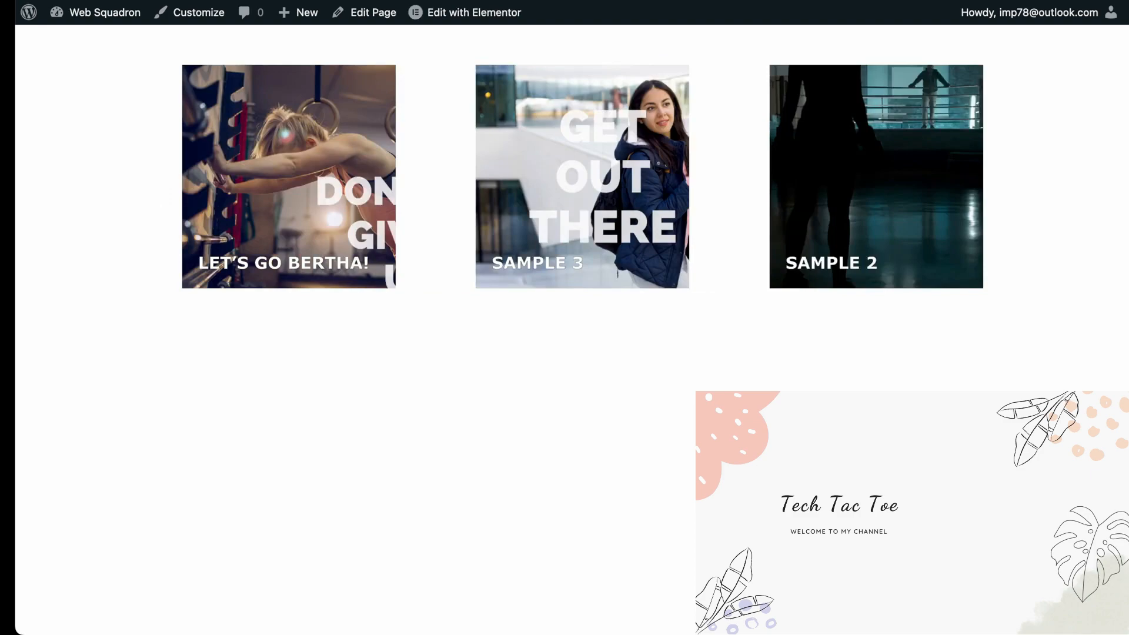
click(889, 201)
scroll(594, 351, down, 1)
scroll(594, 351, up, 1)
key(alt+Left)
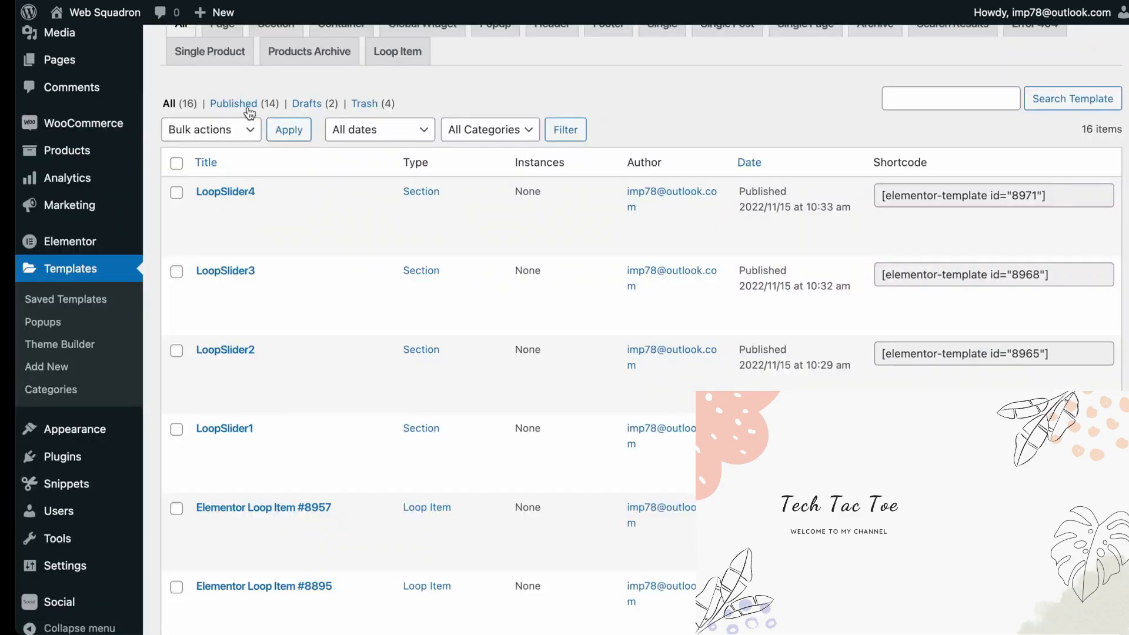
Open Elementor Loop Item #8957 from Saved Templates for editing with Elementor in a separate tab
mouse_move(290, 242)
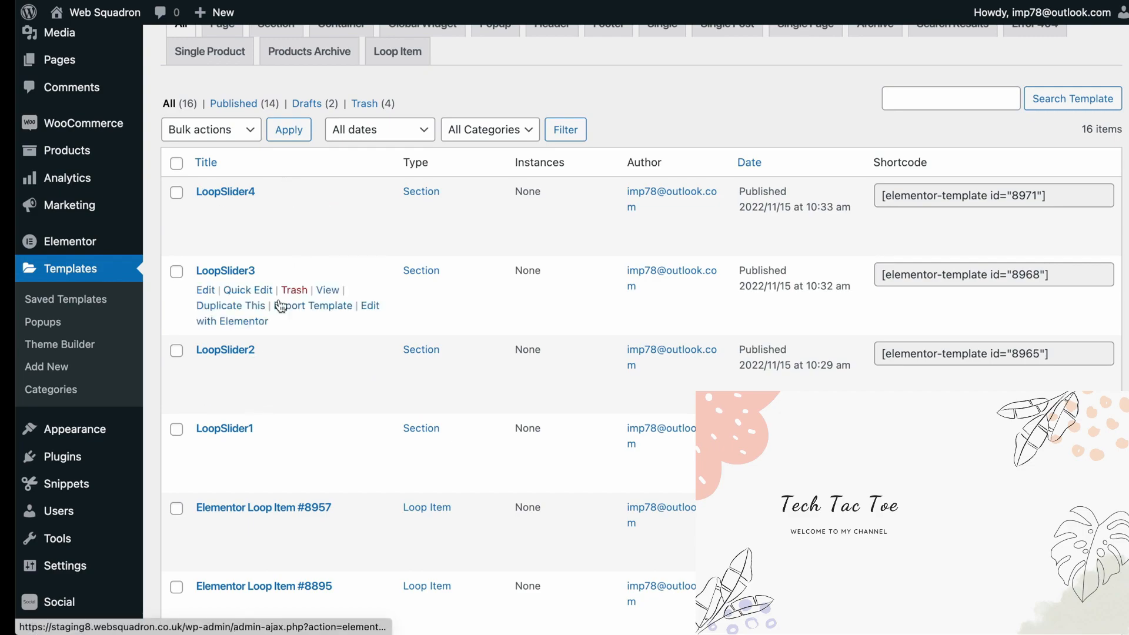
mouse_move(293, 549)
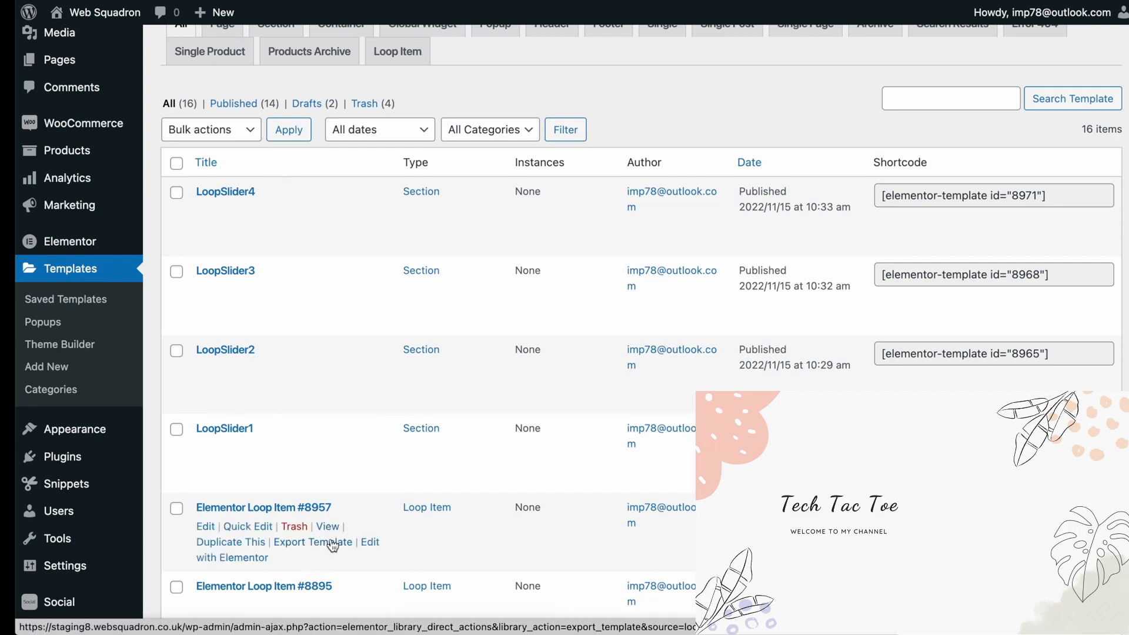
right_click(371, 545)
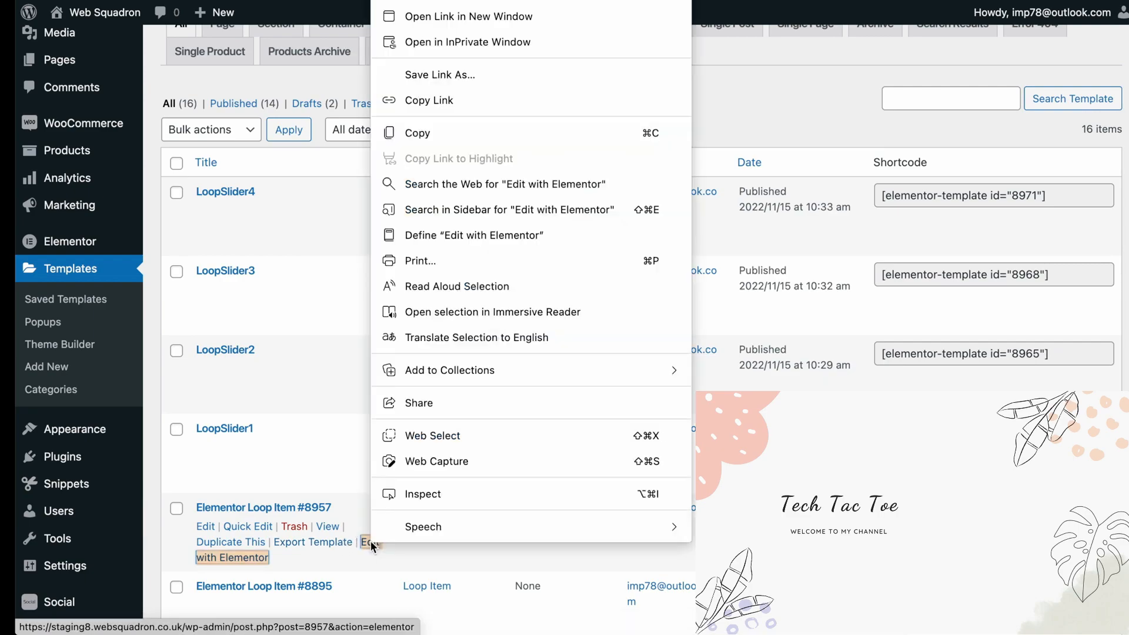
click(546, 3)
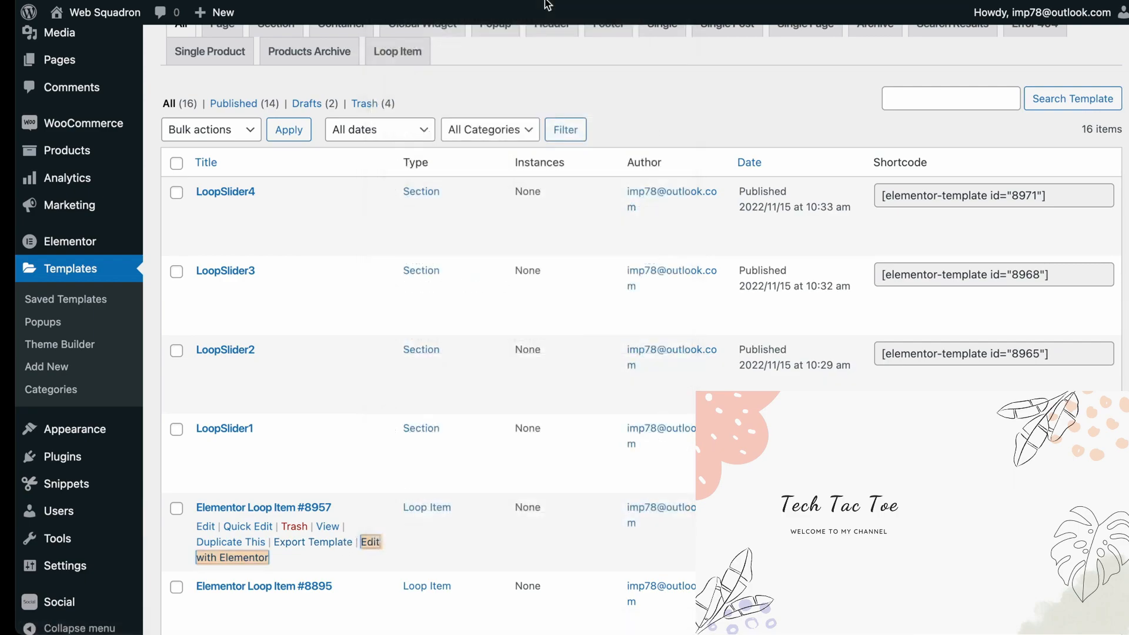
click(542, 1)
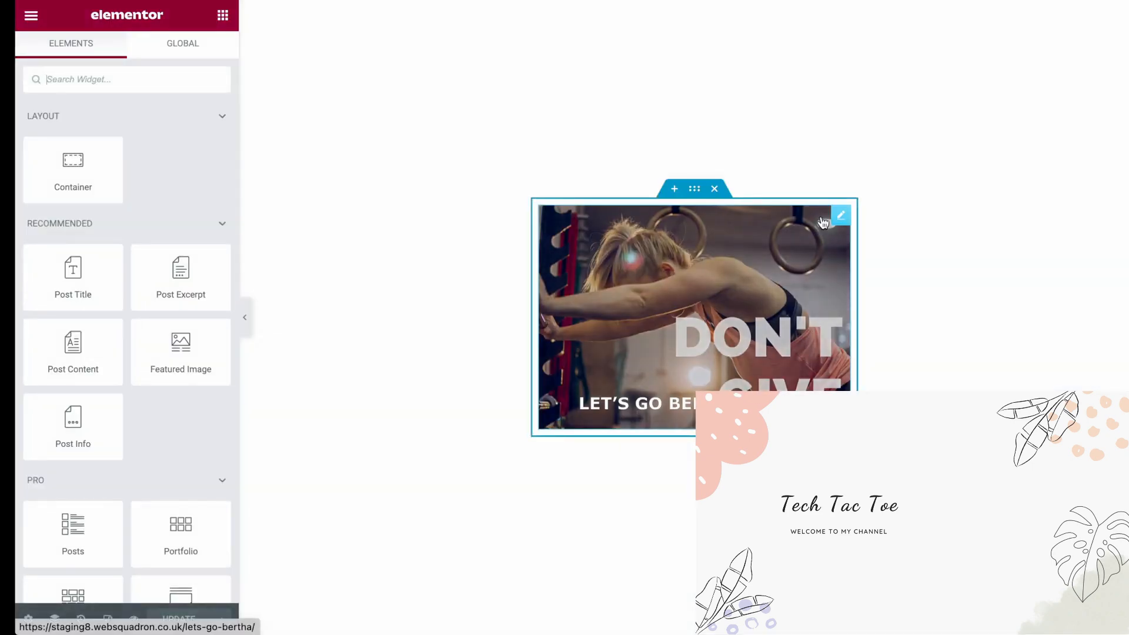
Set the Call to Action's title color to yellow #F5F608 and update the loop item
click(841, 215)
click(108, 55)
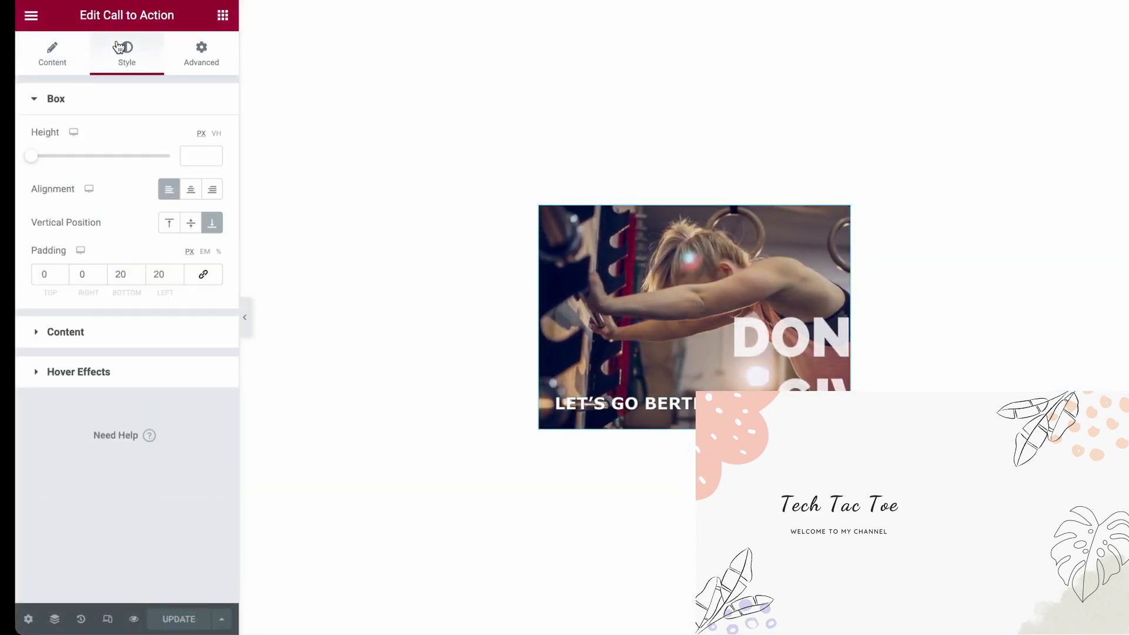
click(133, 334)
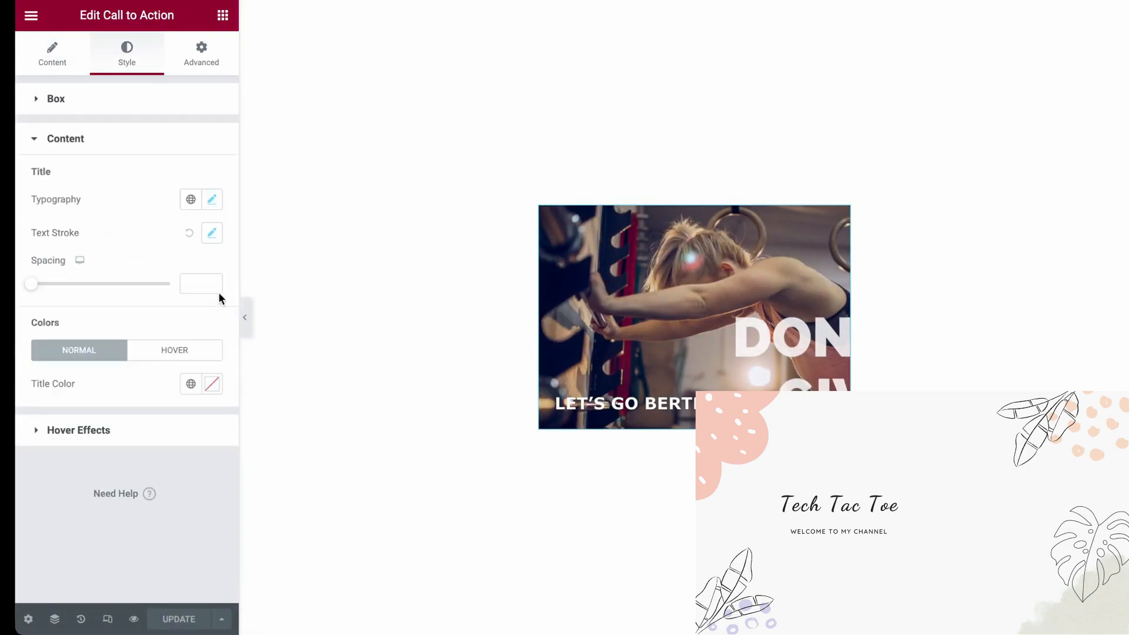
click(211, 205)
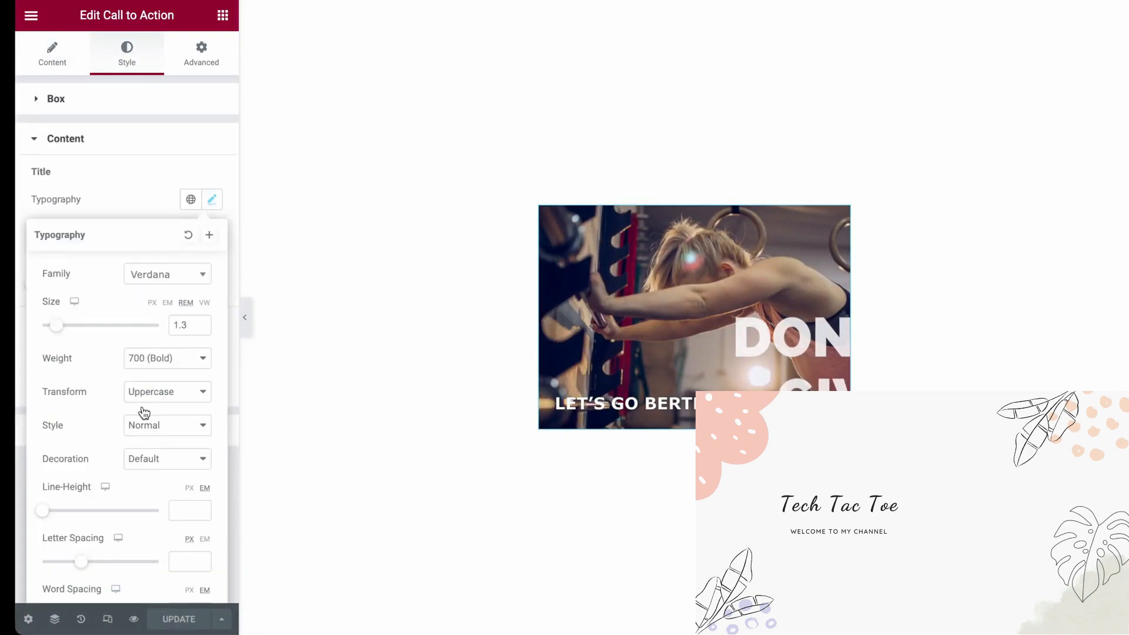
click(174, 275)
scroll(207, 320, down, 5)
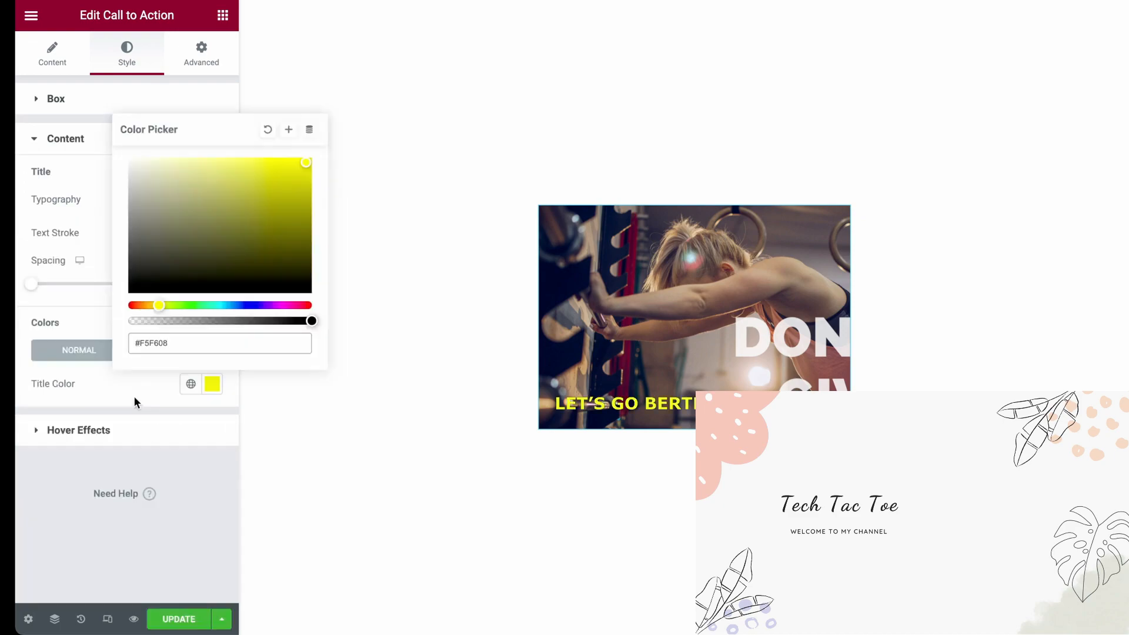
click(134, 399)
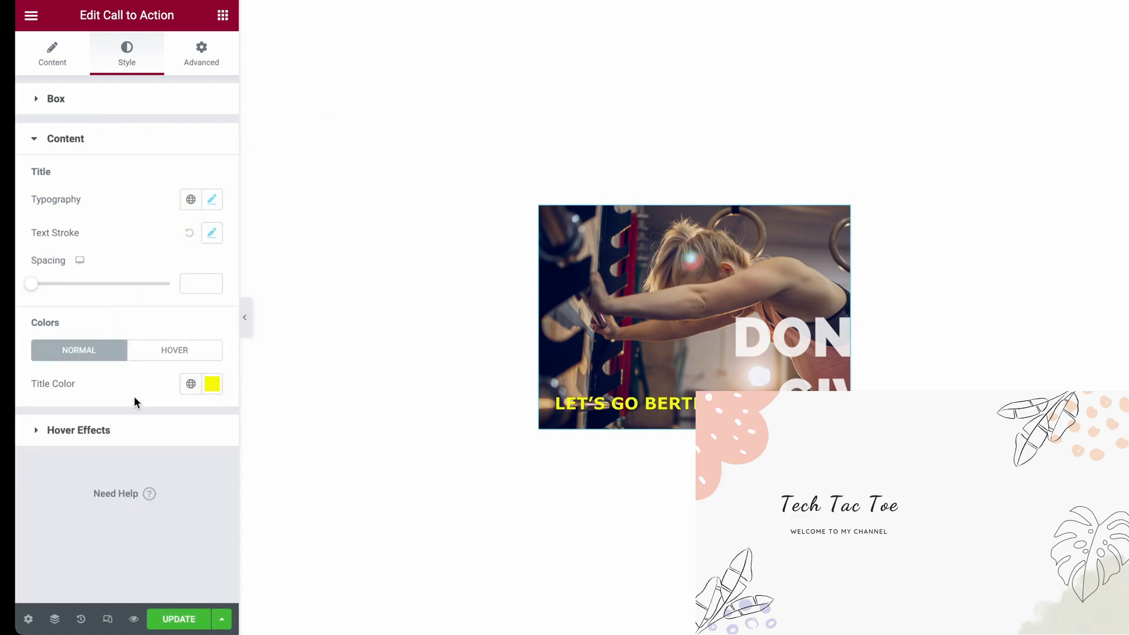
click(183, 617)
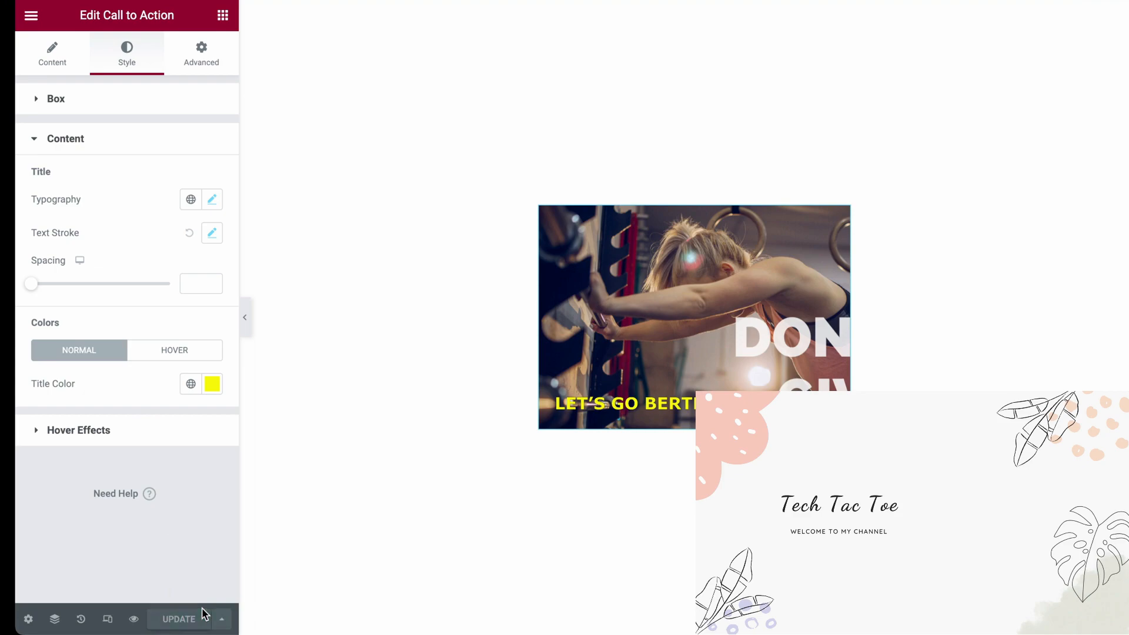
Reload the published slider page to check the title color on the cards
click(900, 0)
click(882, 0)
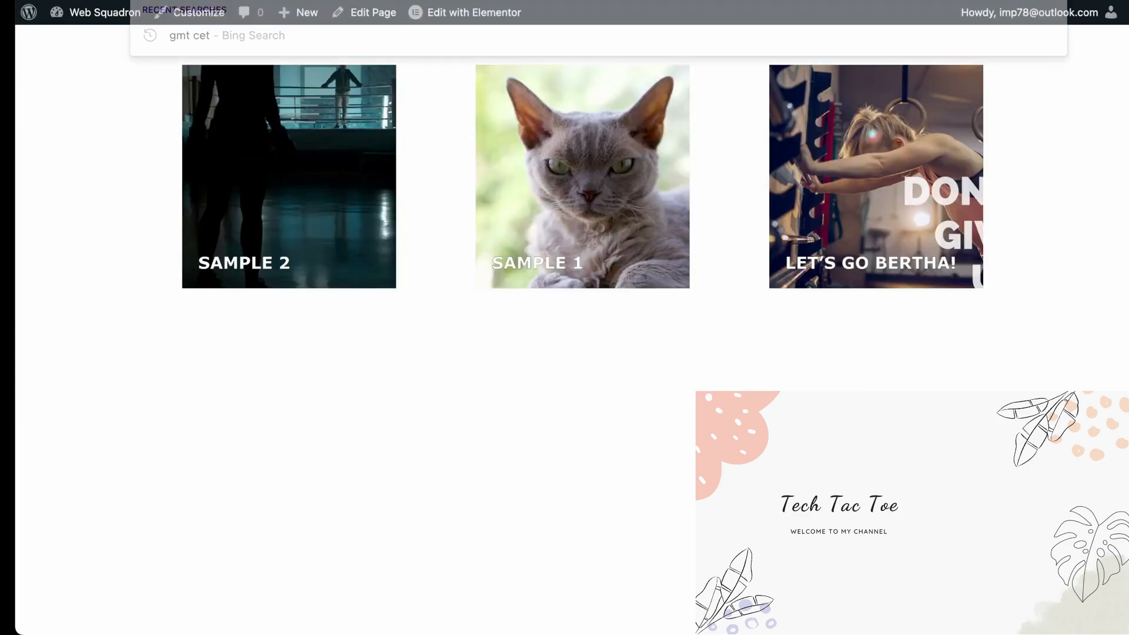
key(Return)
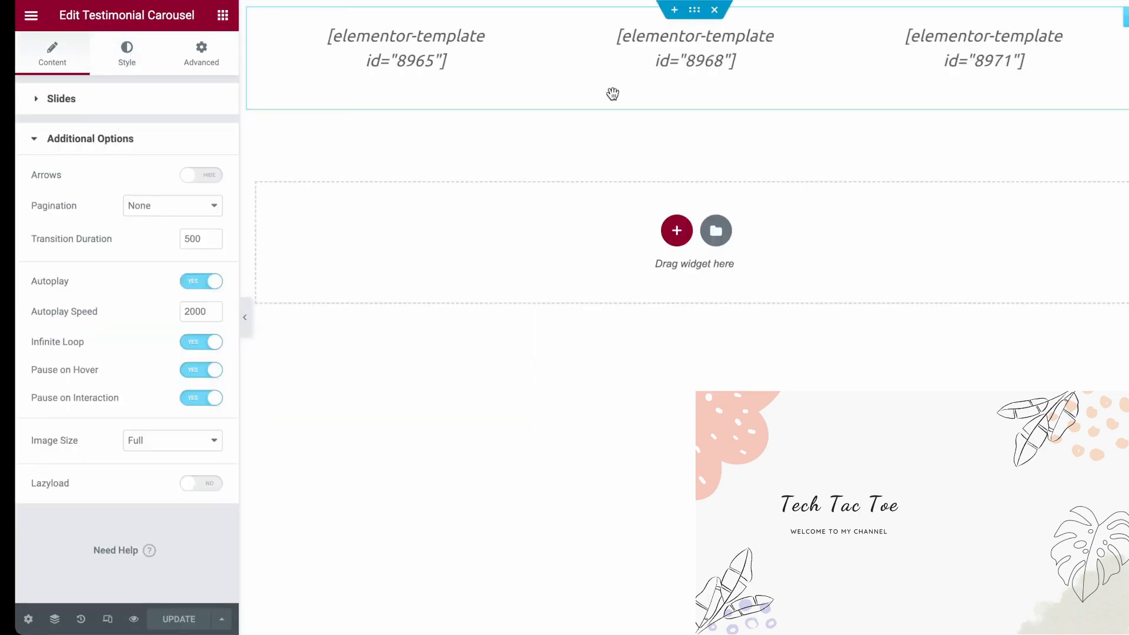
Set the Testimonial Carousel's transition duration to 3500 and its autoplay speed to 0
drag(203, 239, 153, 241)
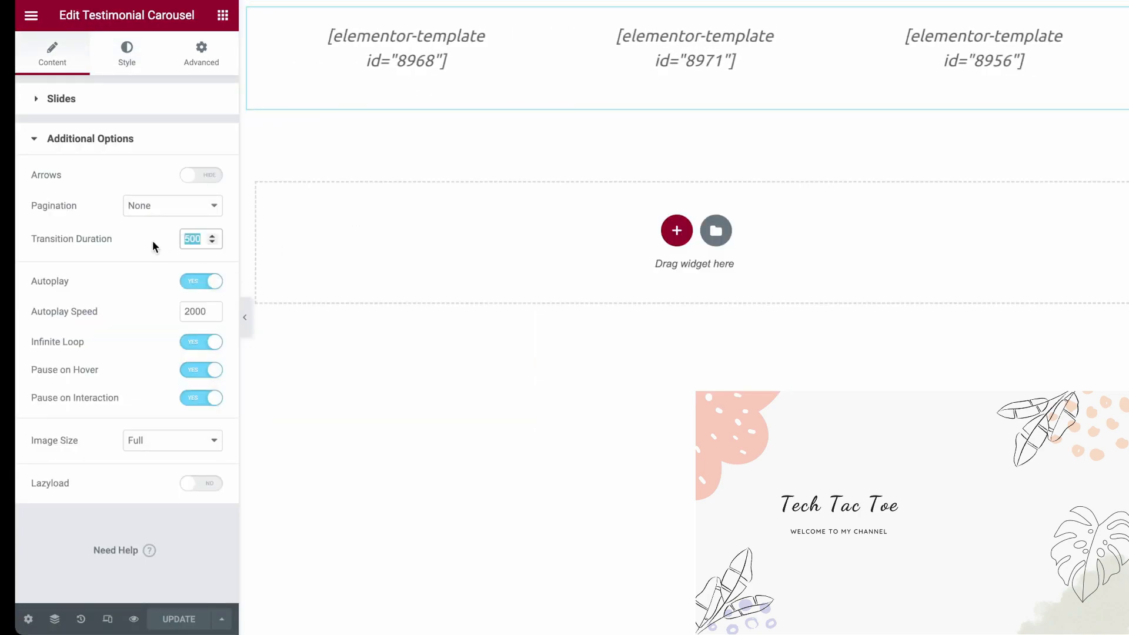
text(3500)
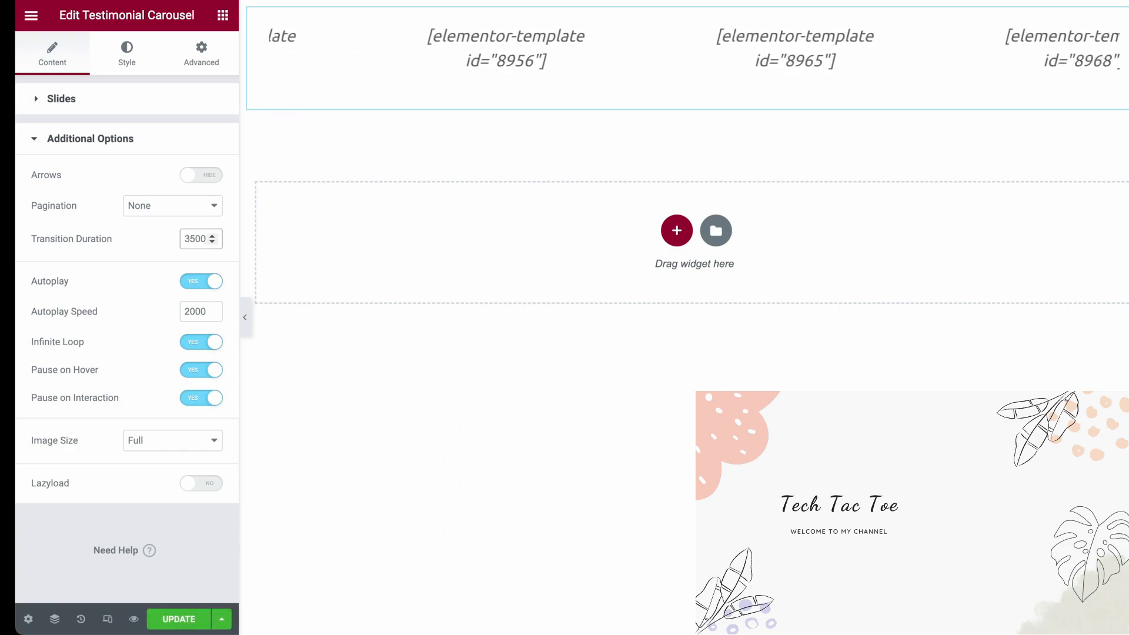
double_click(209, 312)
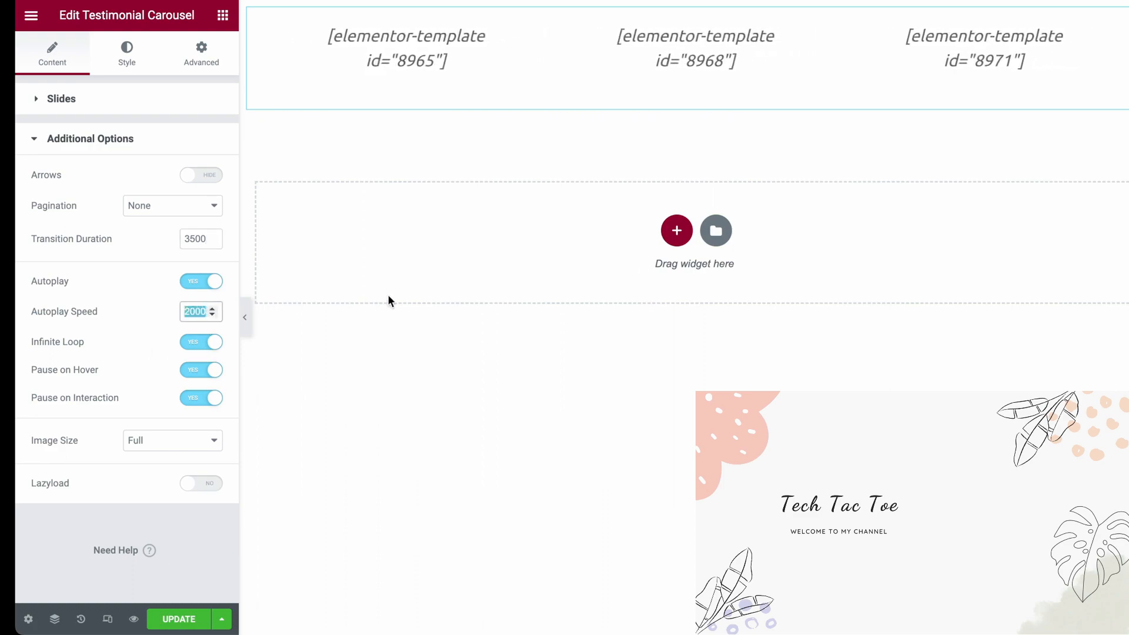
text(0)
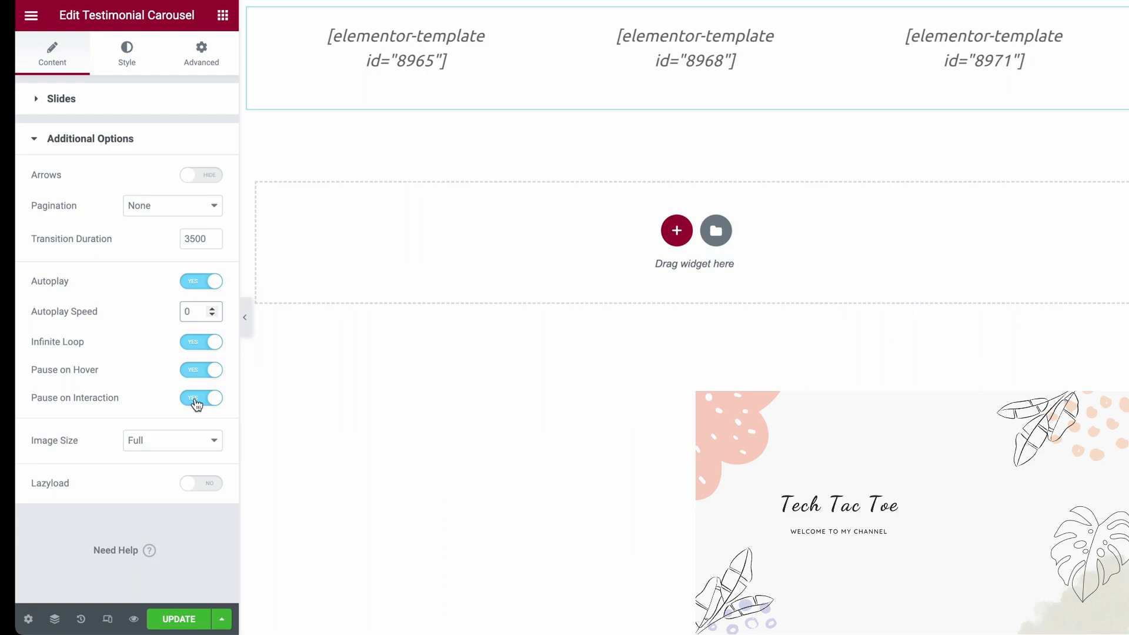
Paste custom CSS giving the carousel's .swiper-wrapper "transition-timing-function: linear !important", and update the page
click(202, 54)
scroll(75, 378, down, 7)
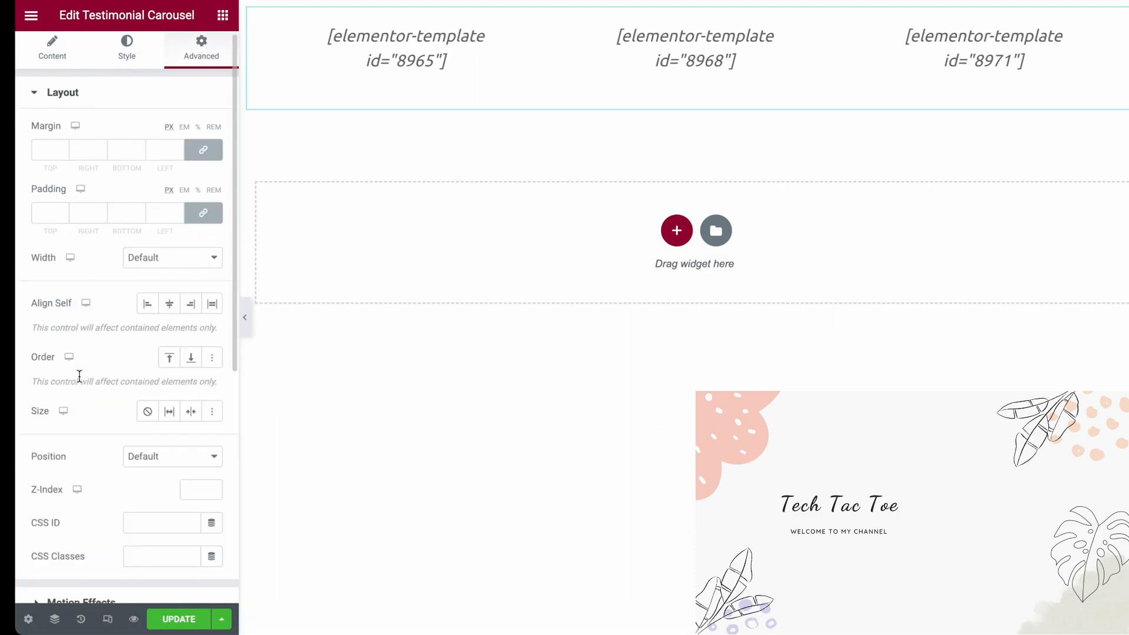
click(128, 511)
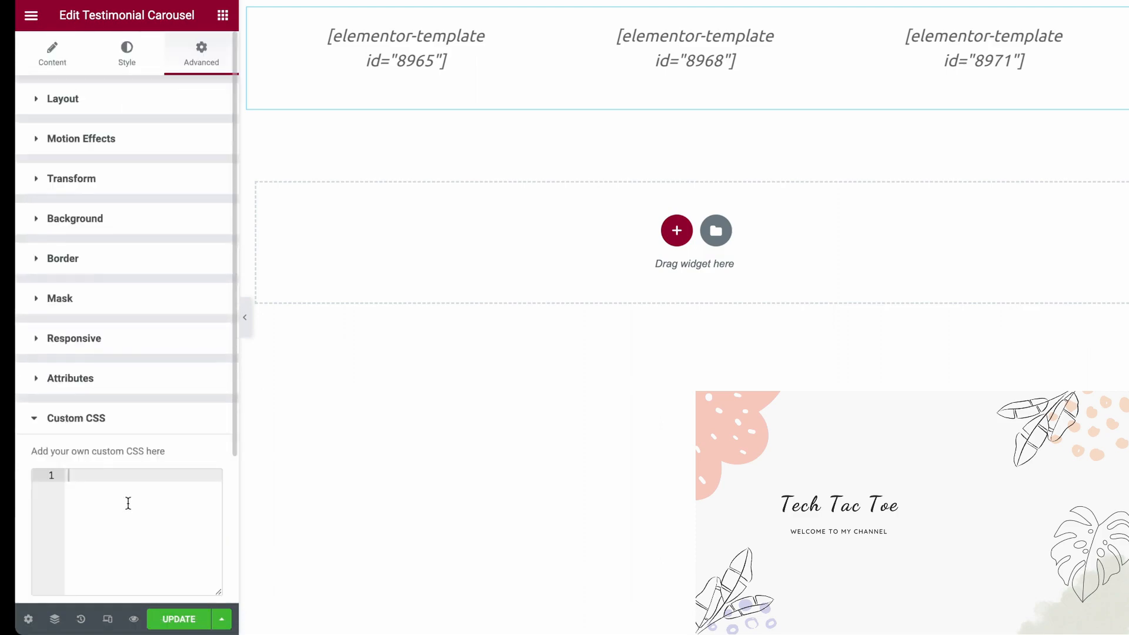
click(126, 504)
text(selector .swiper-wrapper{   transition-timing-function: linear !important; })
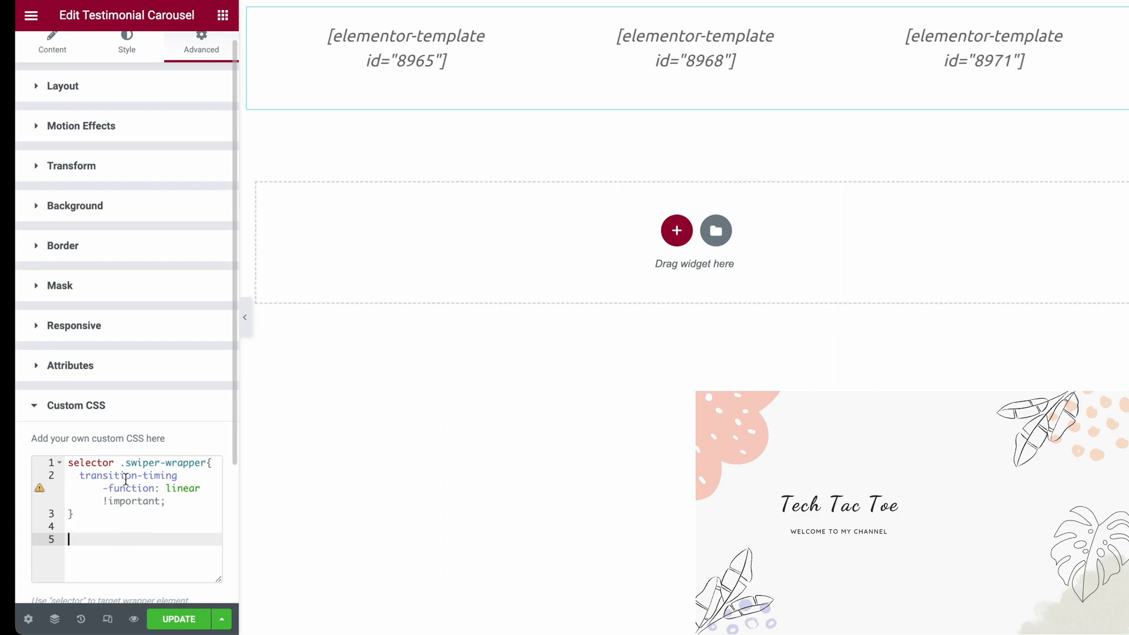
click(192, 622)
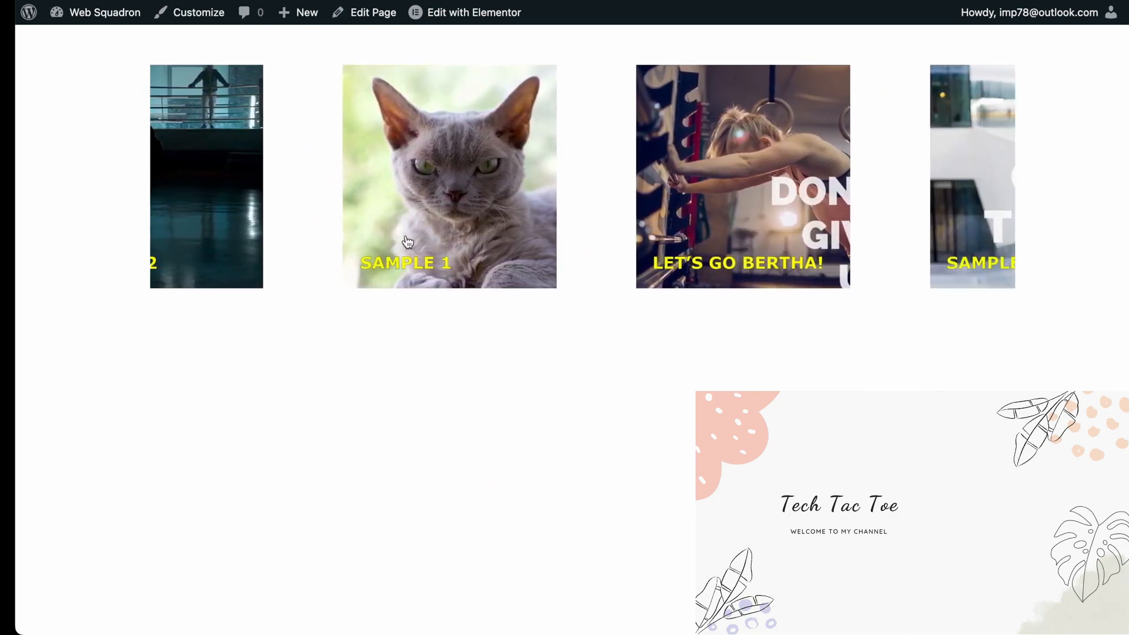
Test the Sample 1 card's link in the moving slider and return to the slider page
click(335, 187)
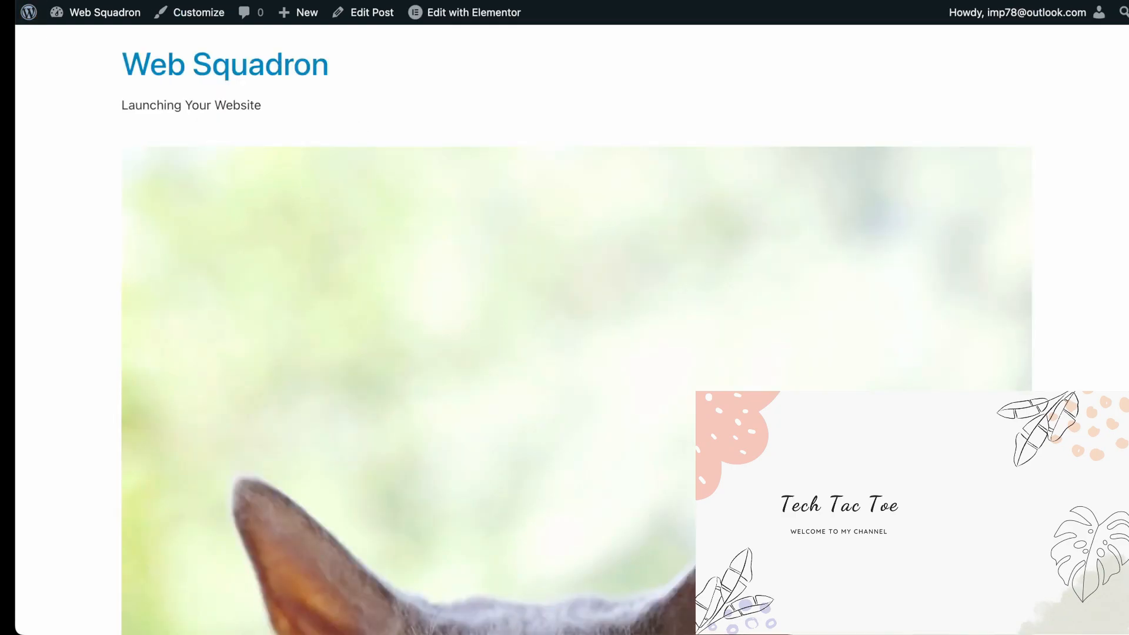
click(28, 0)
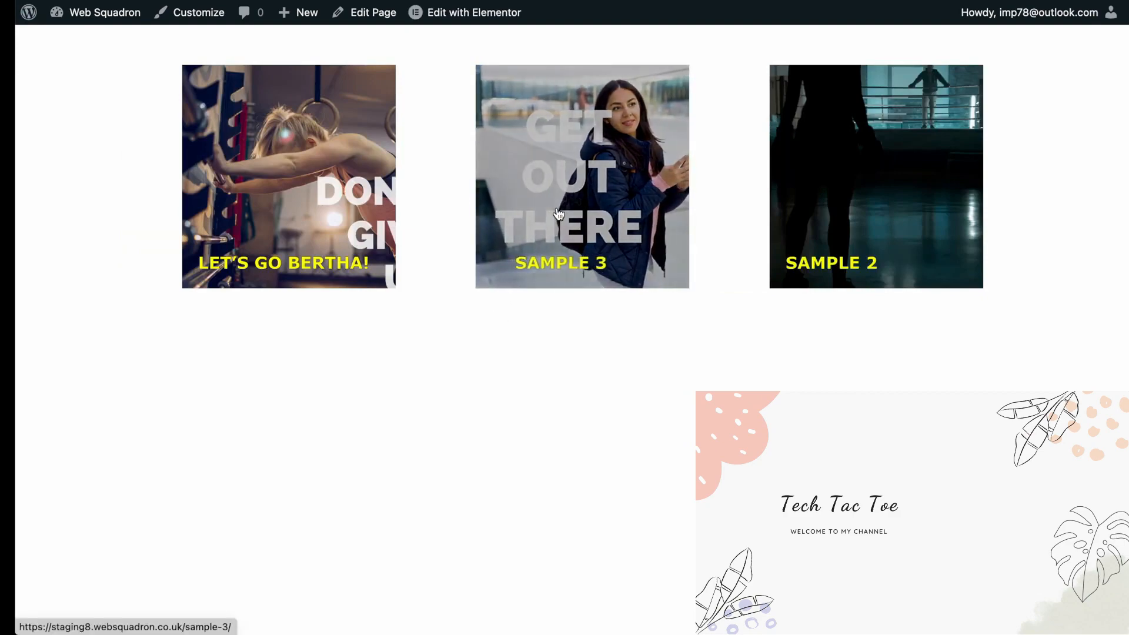